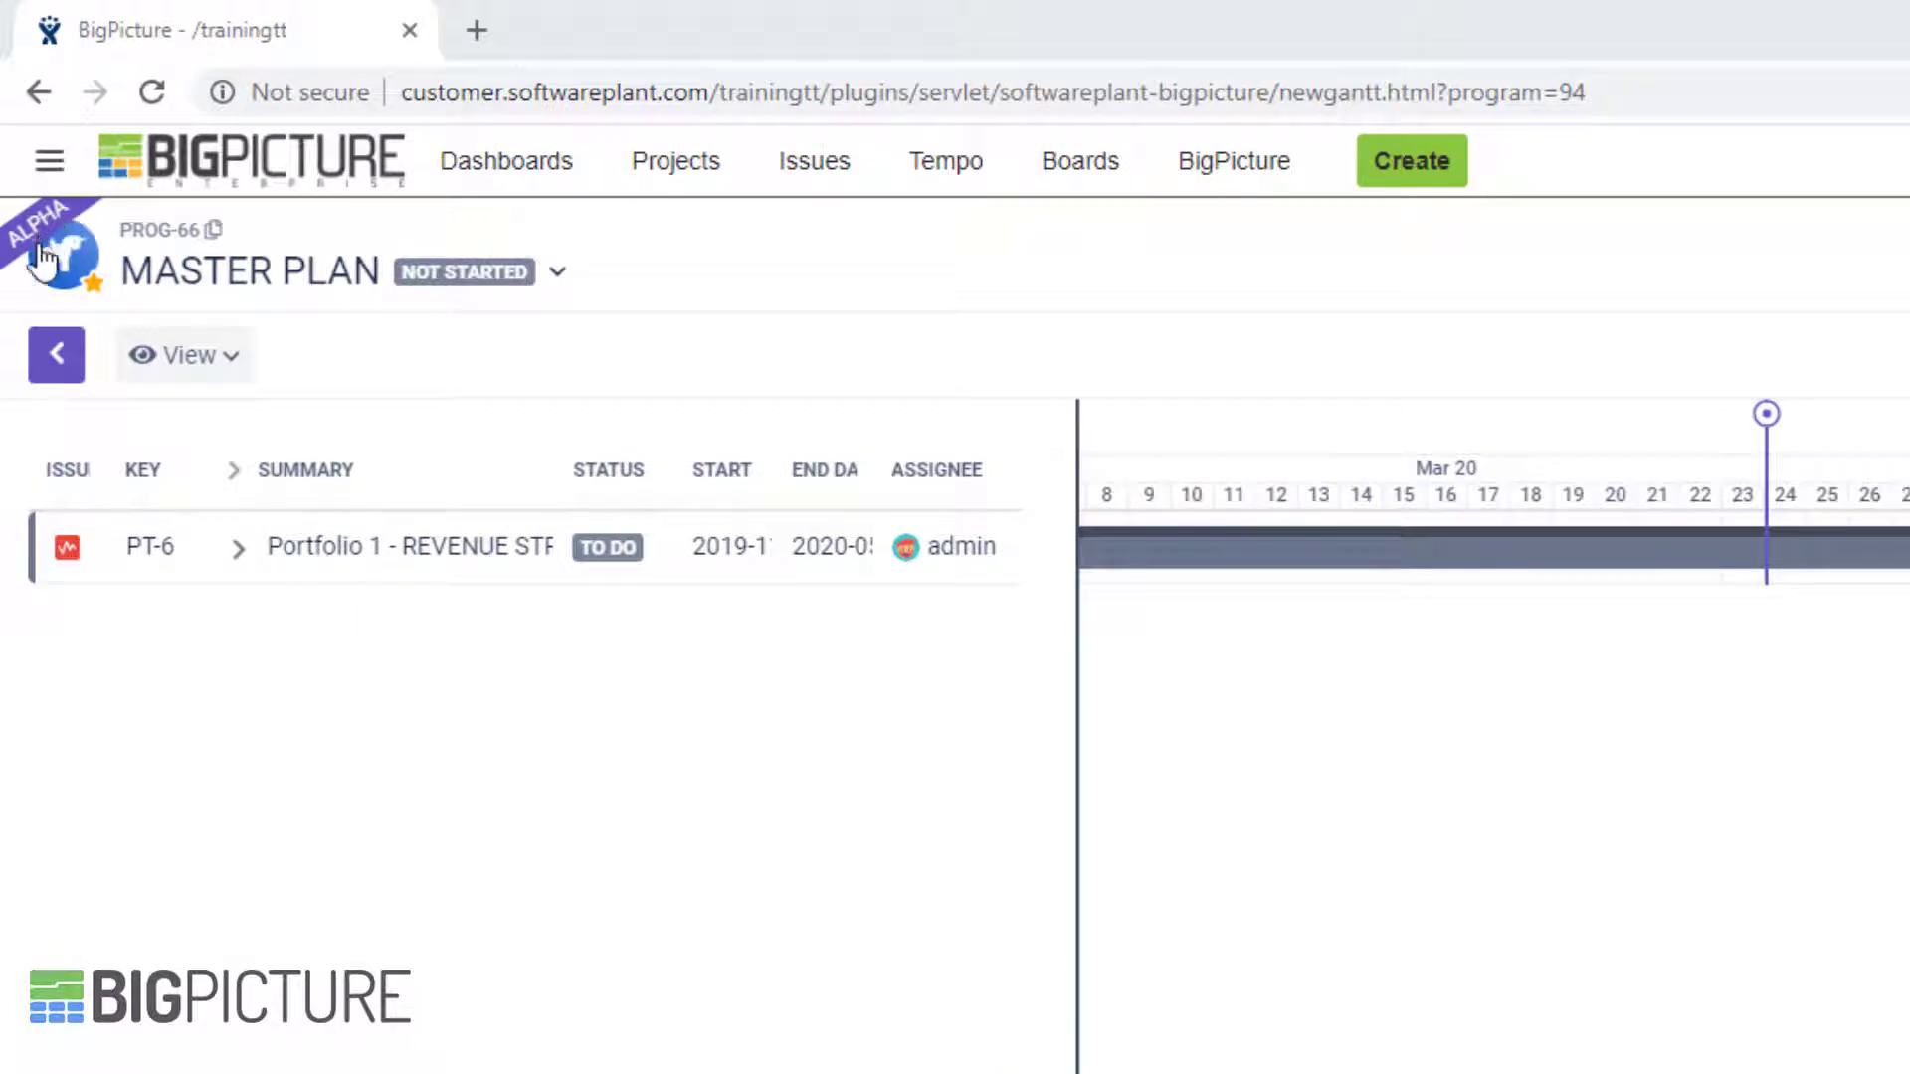
Expand PT-6, collapse Program 1 and Program 2, expand all rows, and return to the classic Gantt.
click(58, 367)
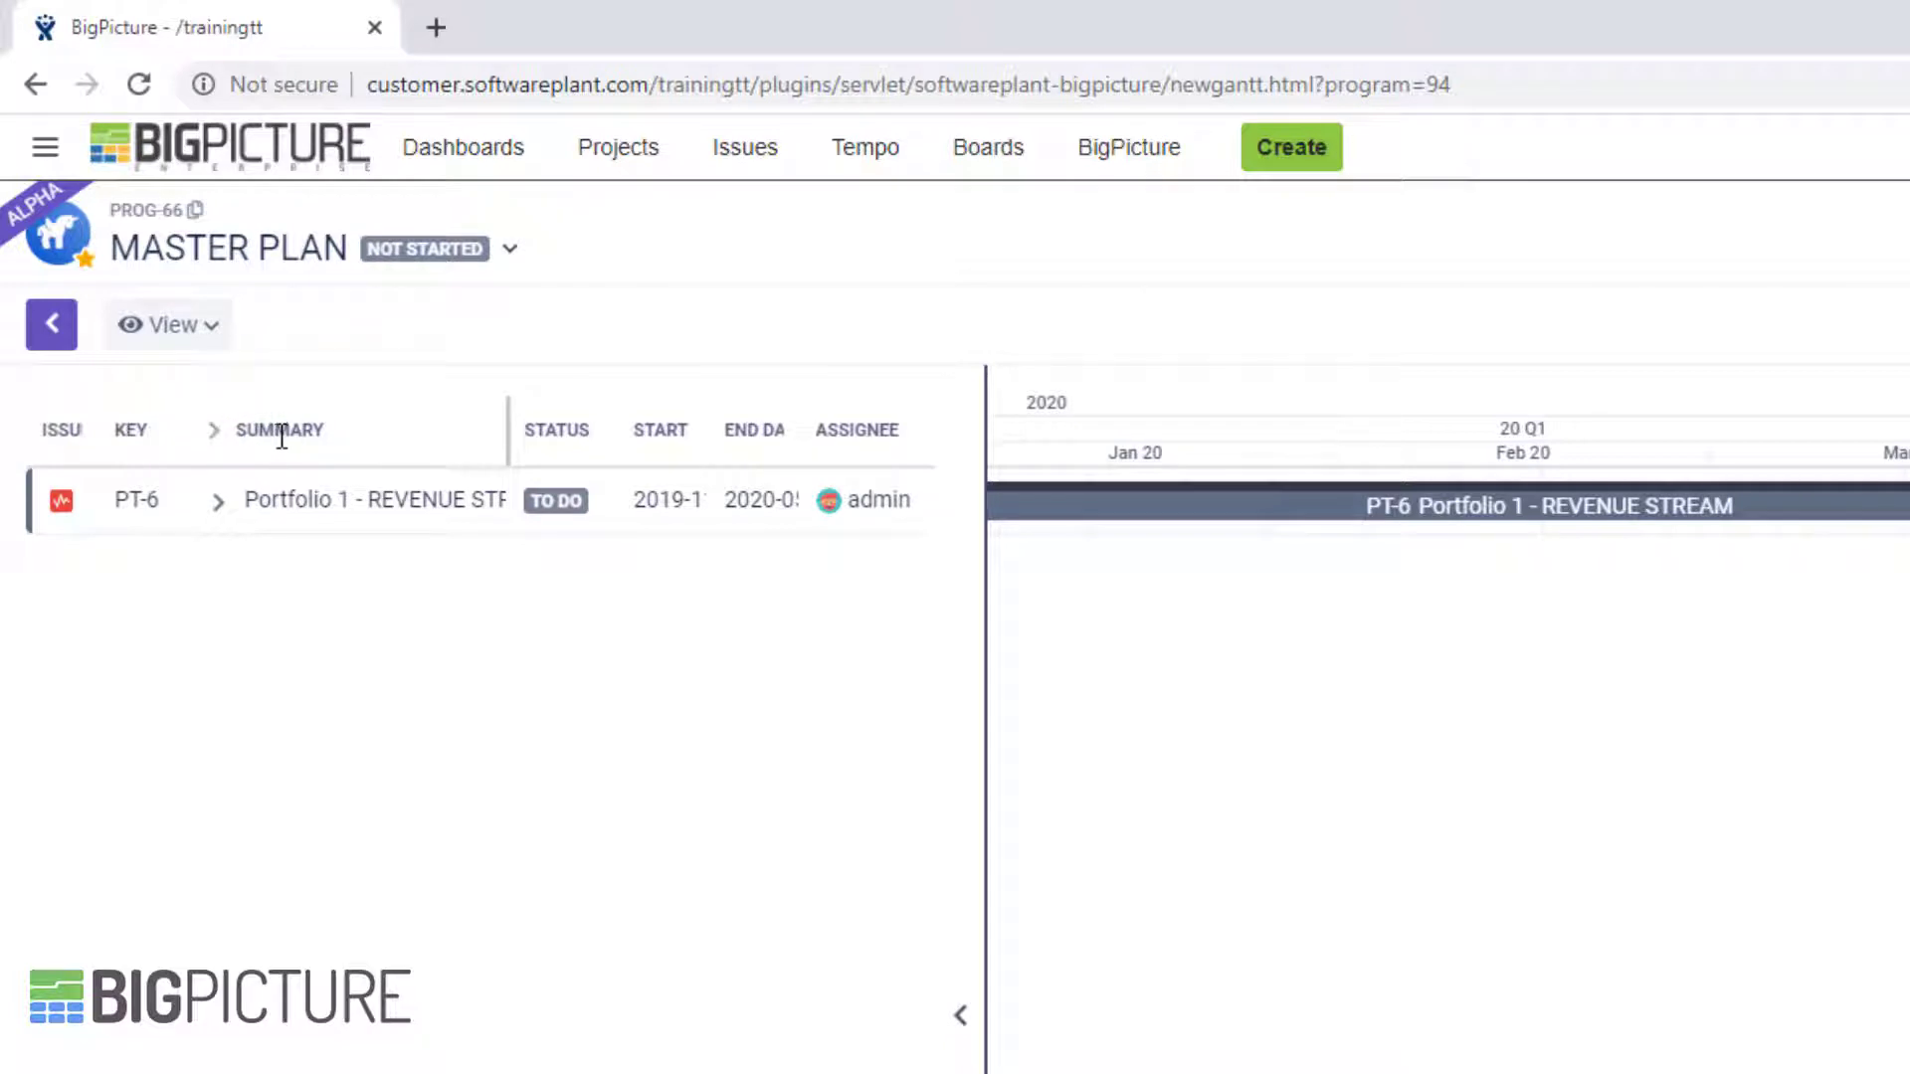
click(217, 501)
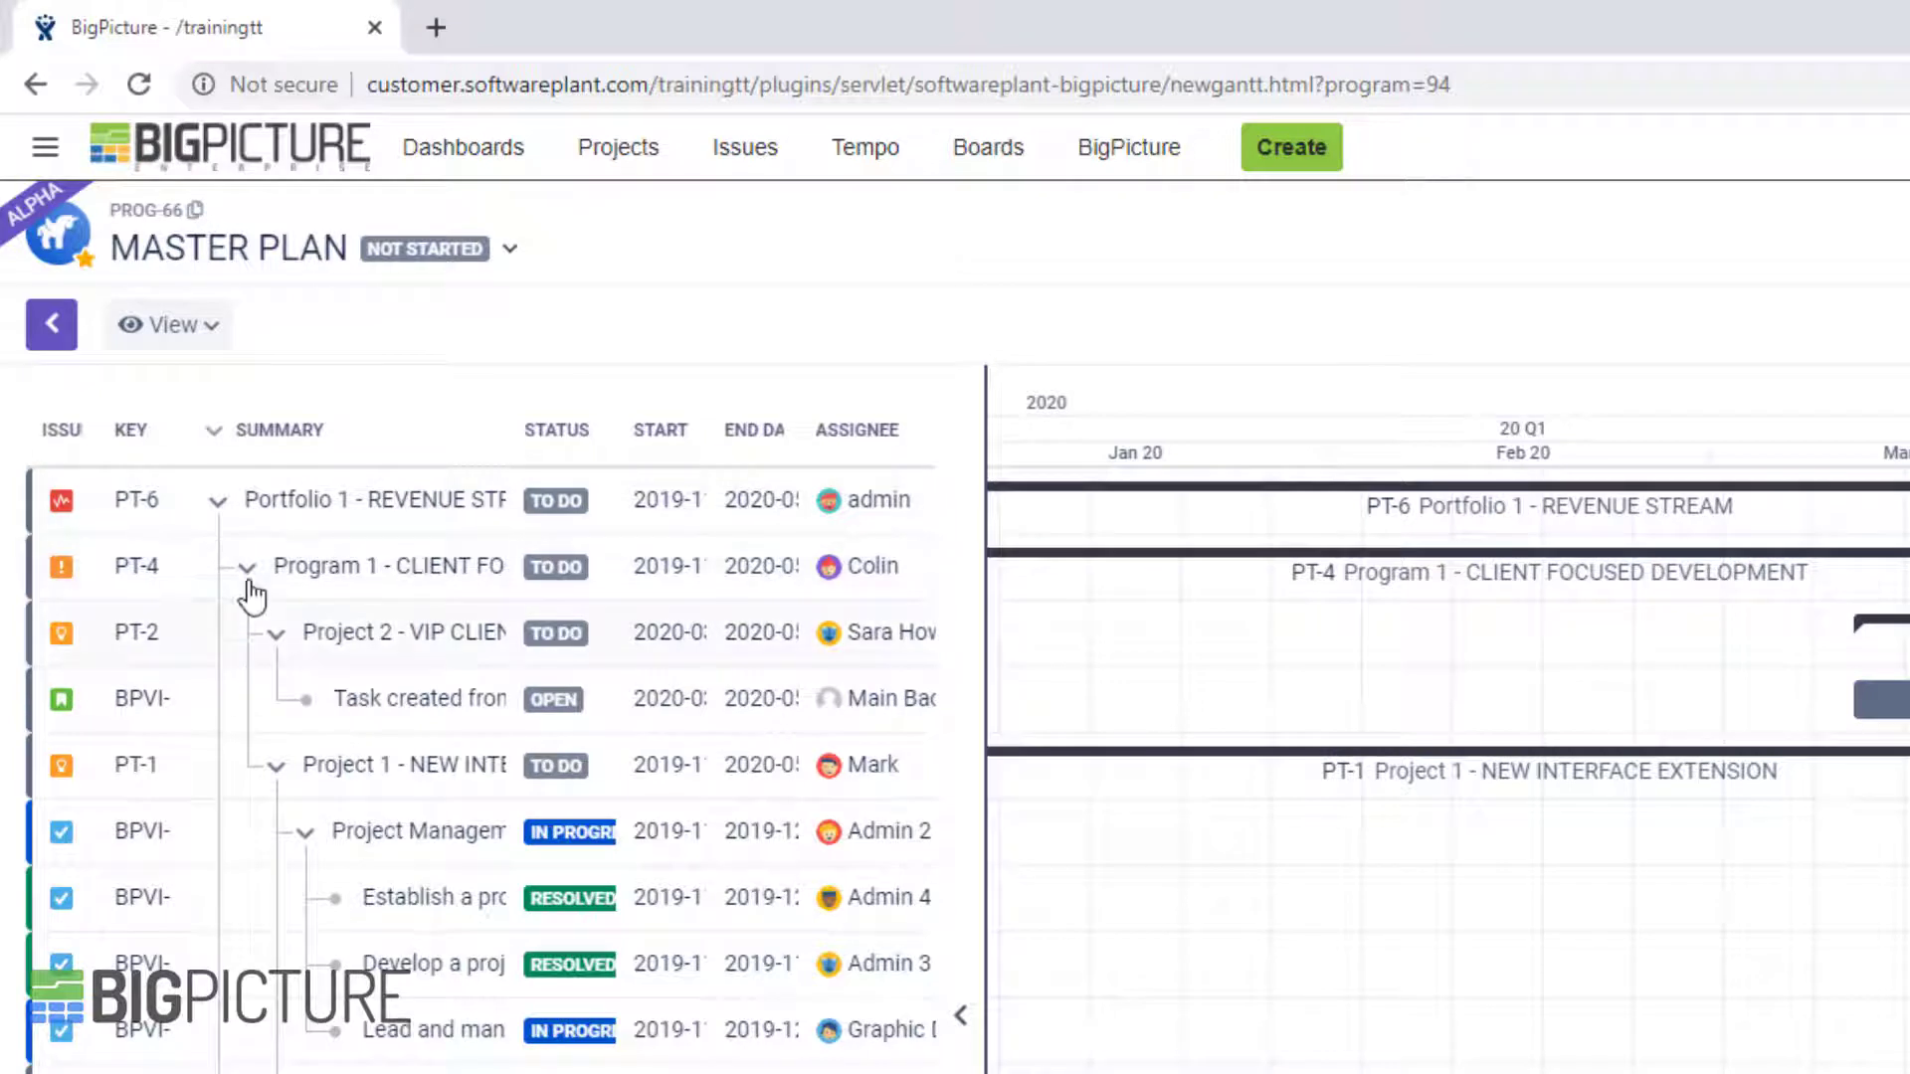
click(248, 569)
click(247, 637)
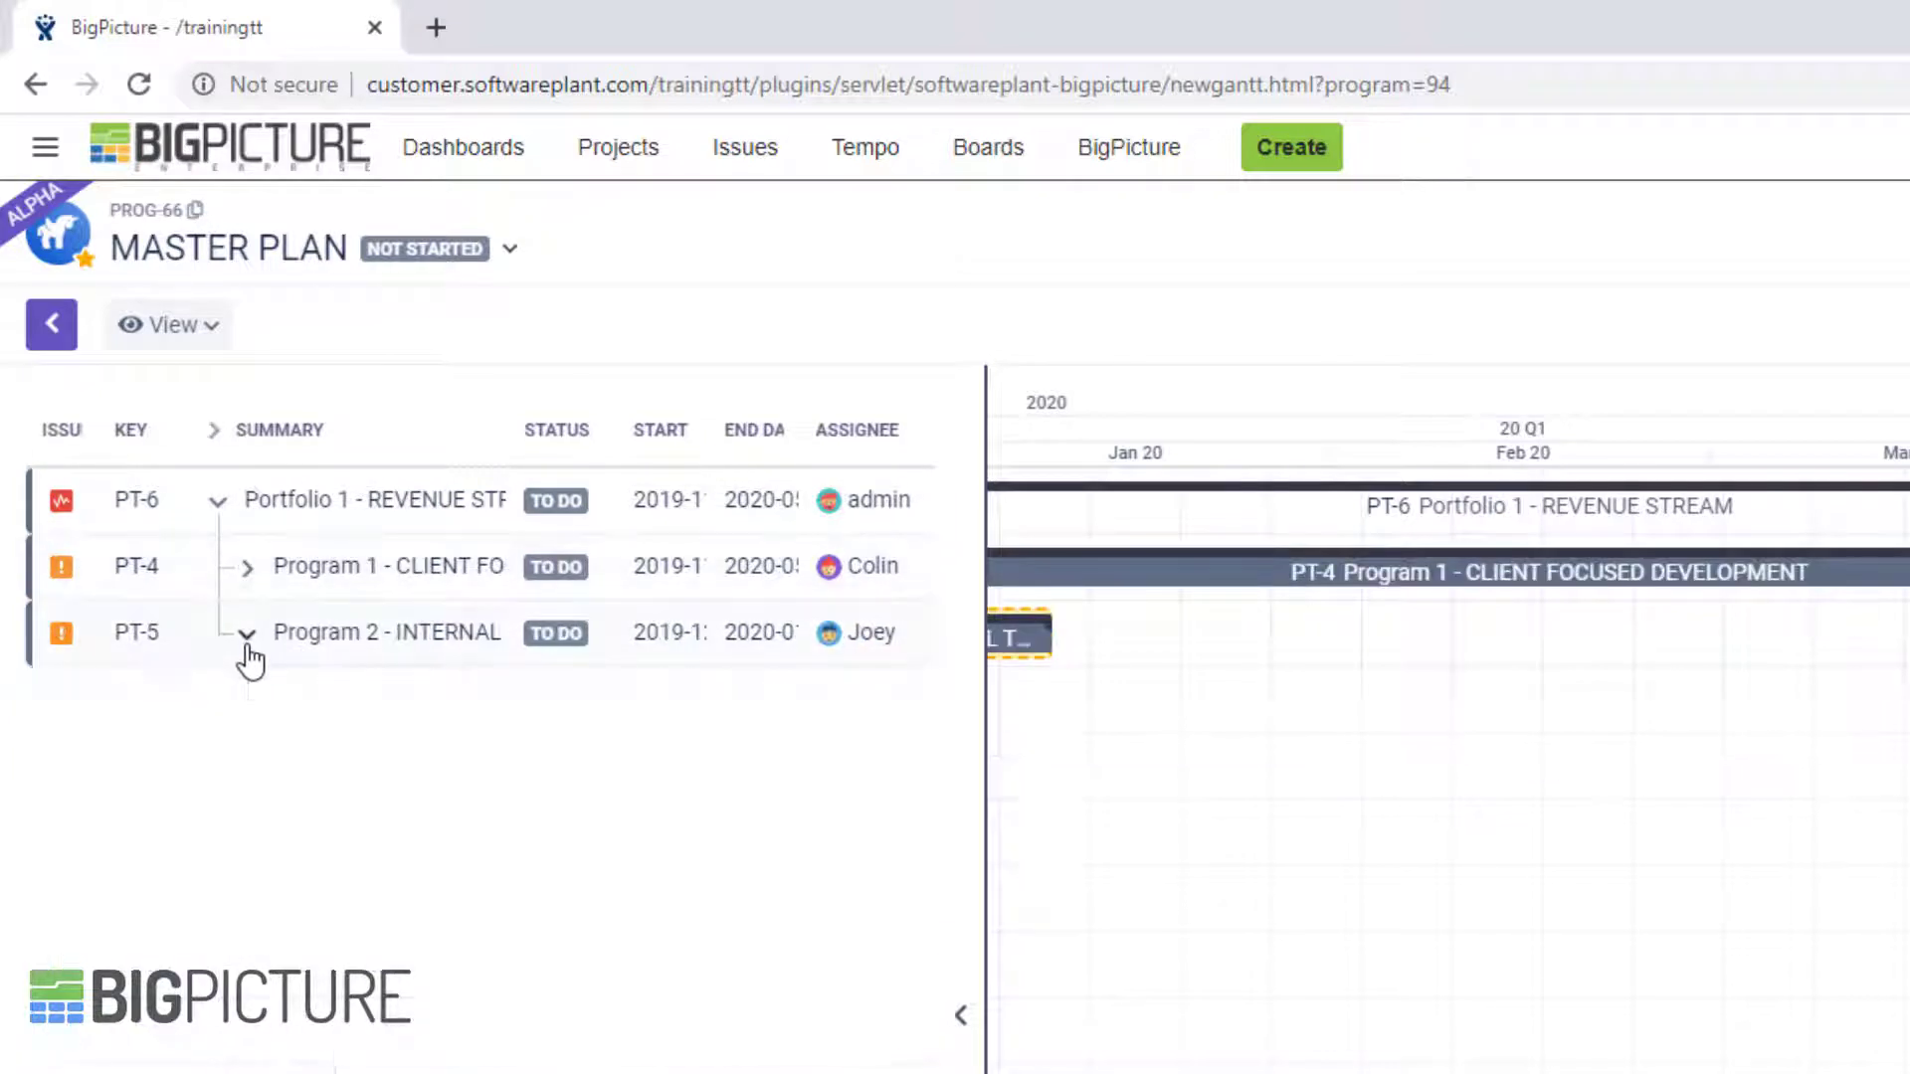
click(215, 434)
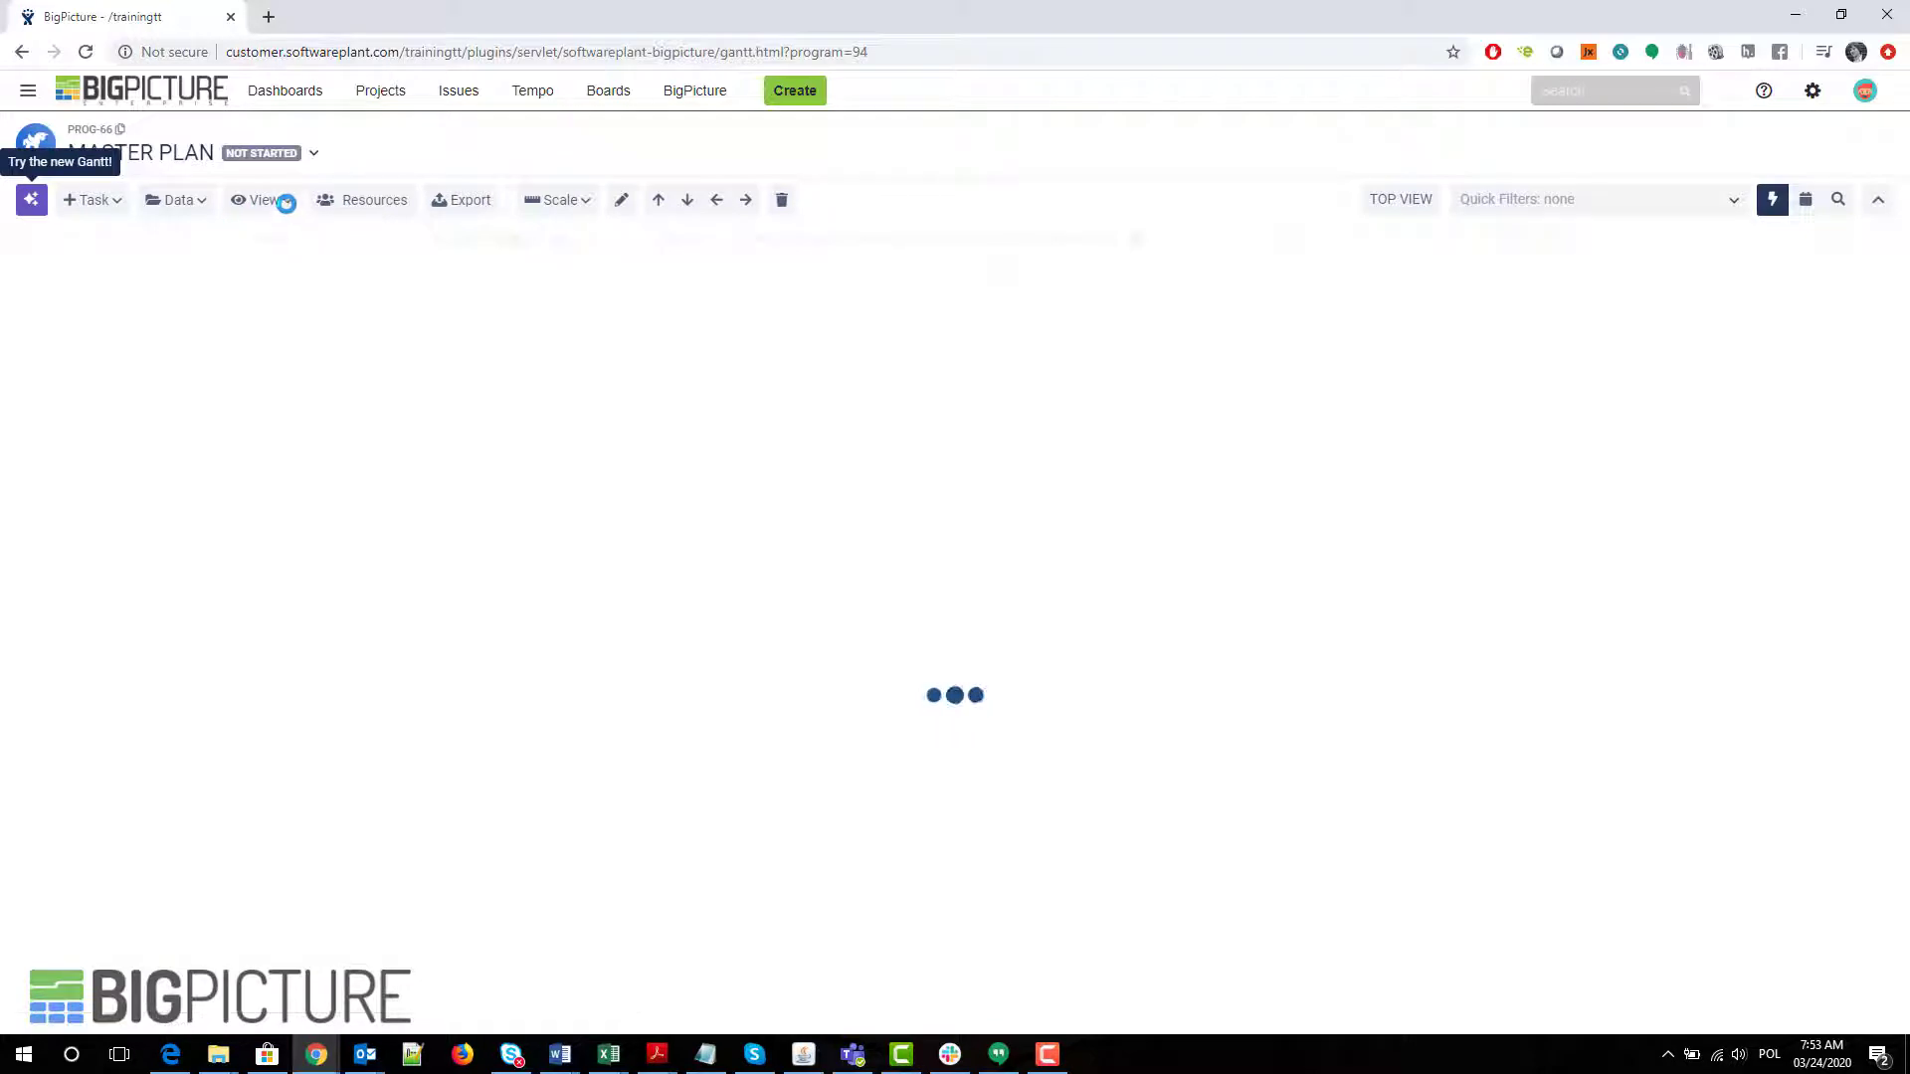
Open the classic Gantt's View options and close them again.
click(287, 204)
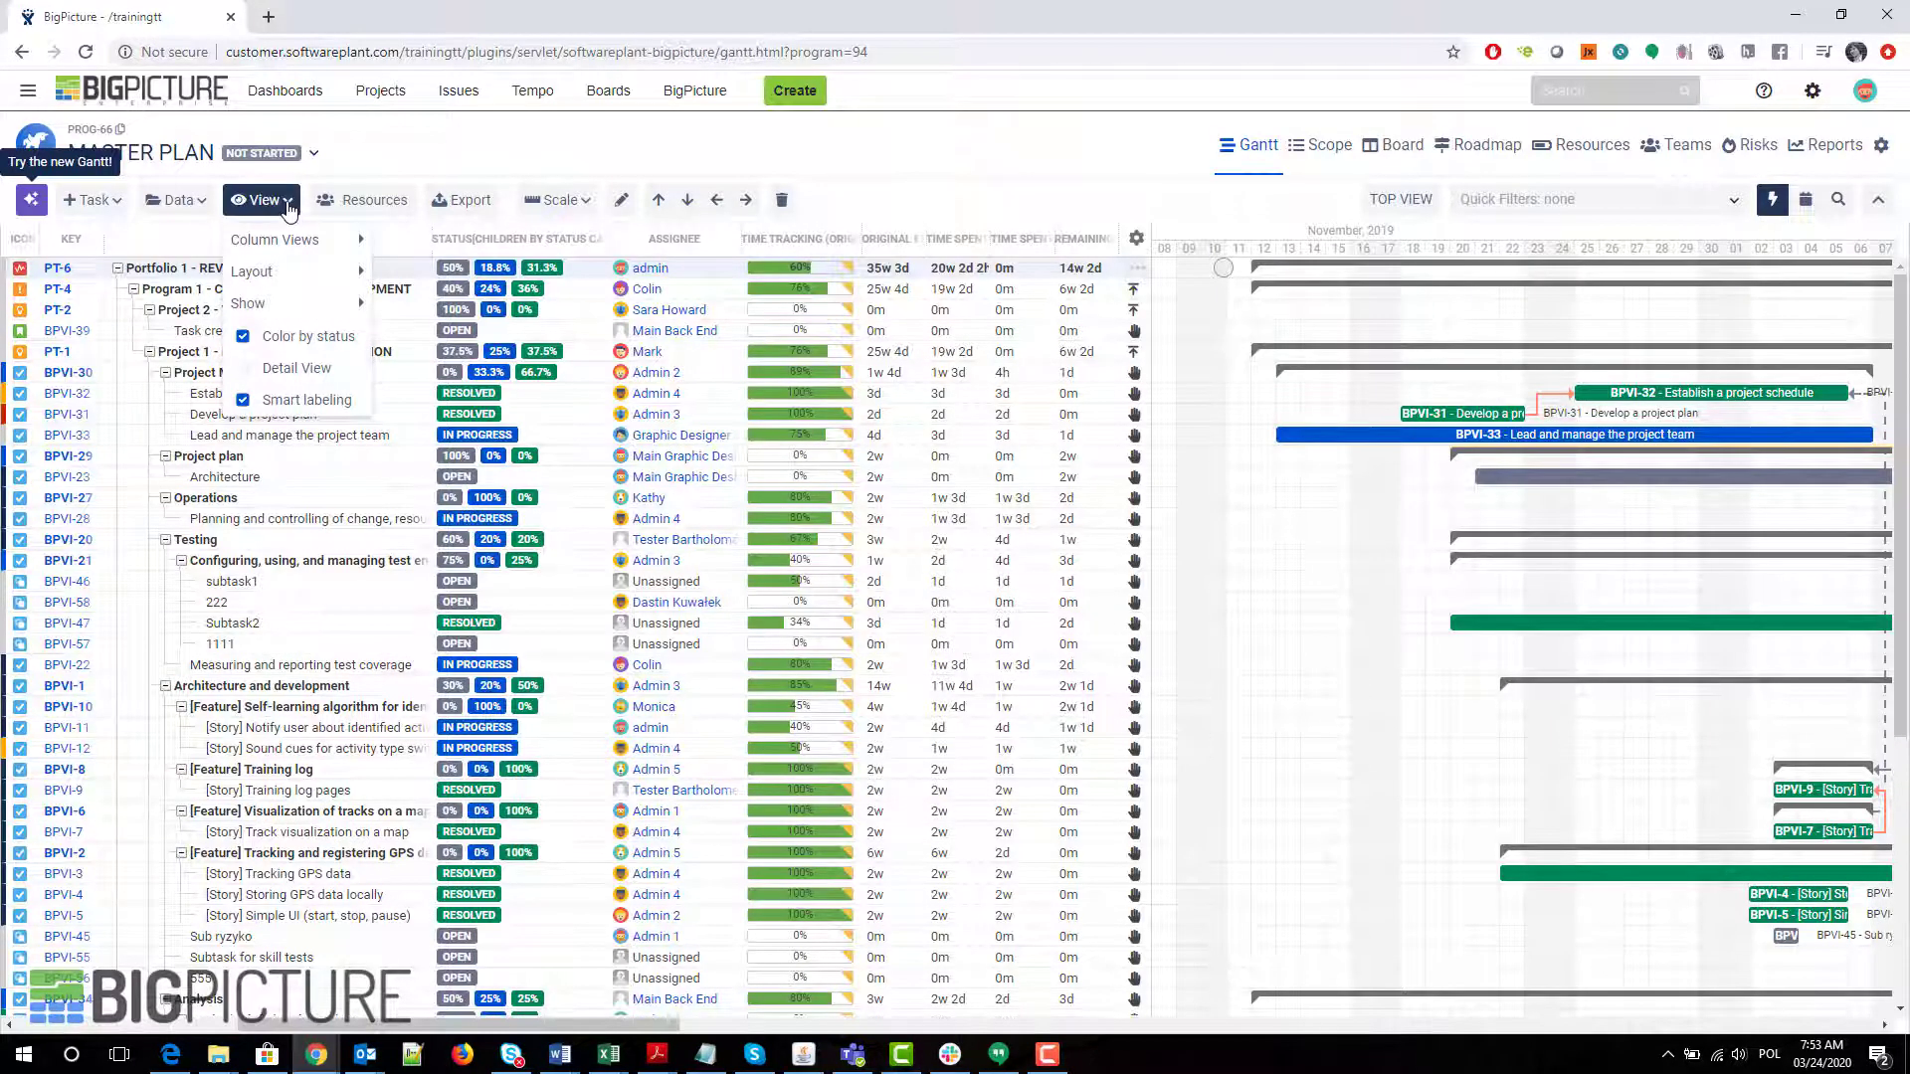
click(492, 171)
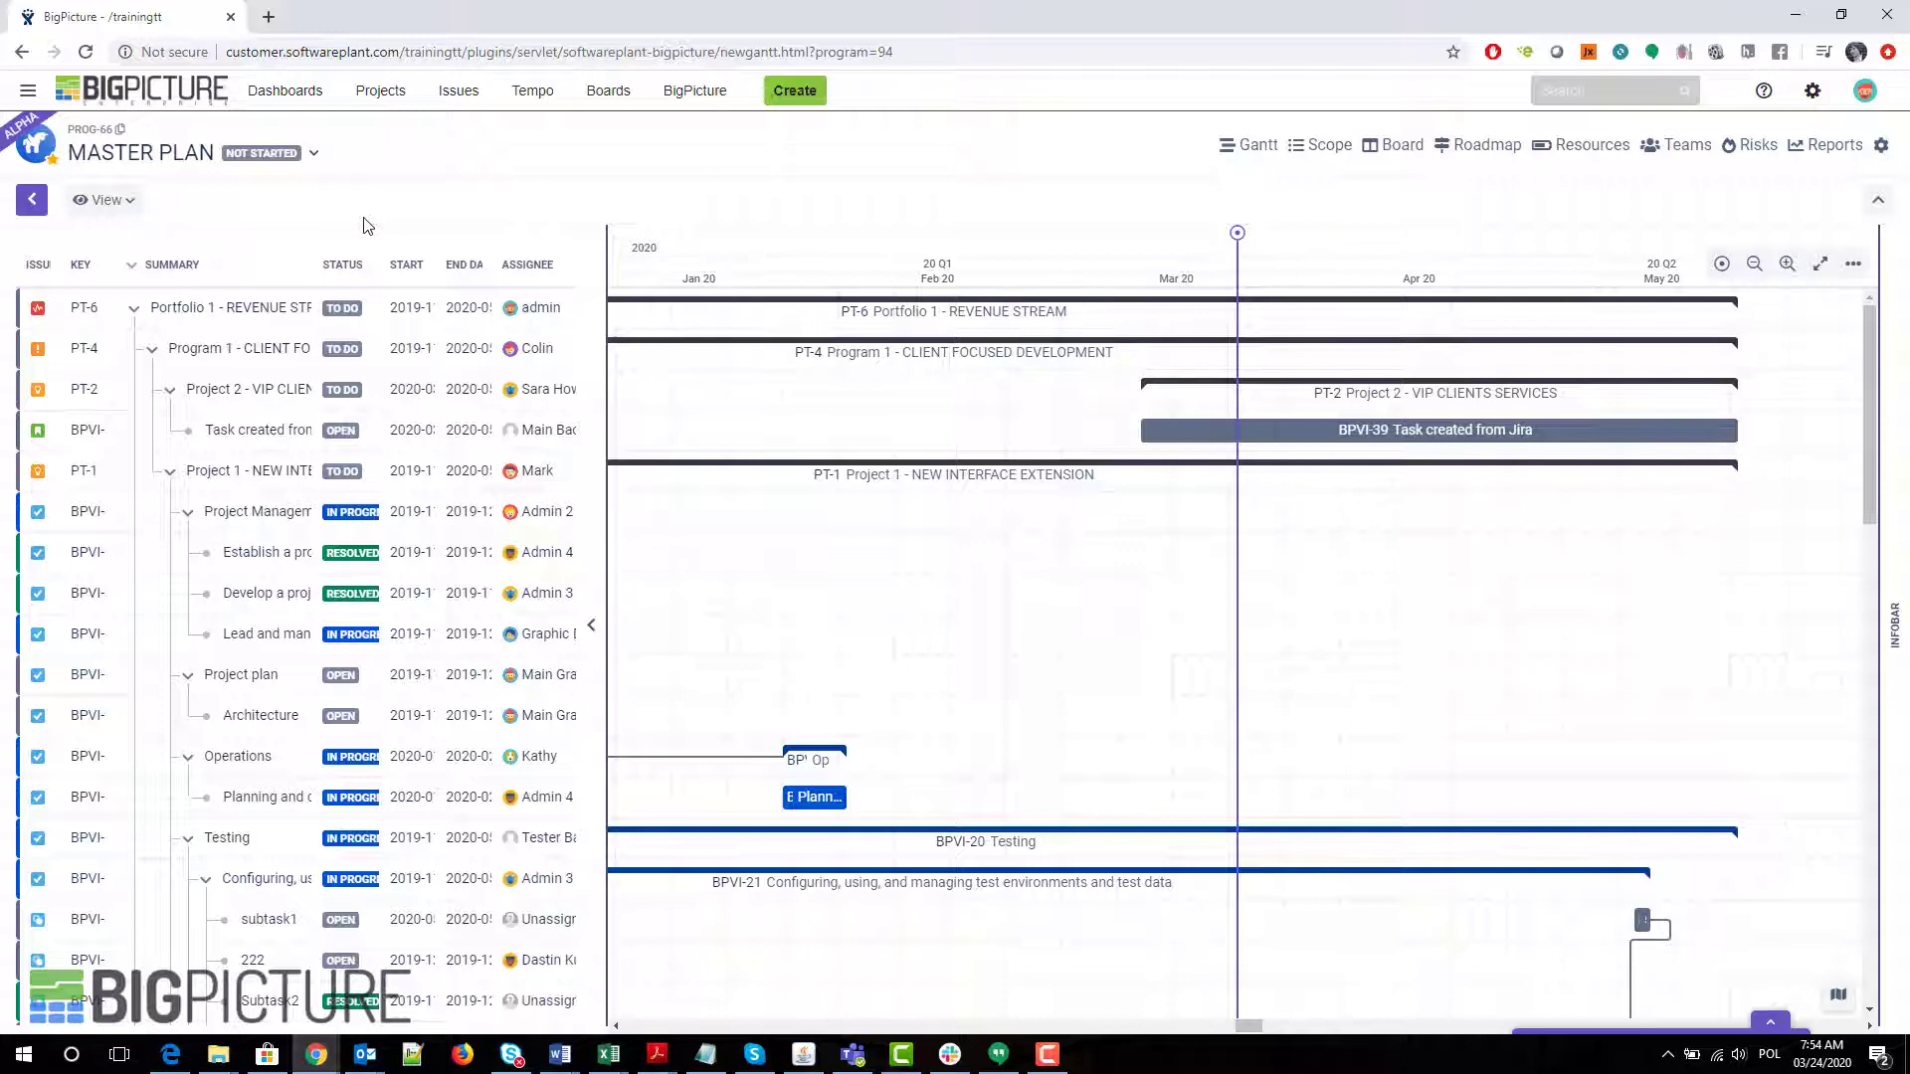
Set View > Taskbar Task color to Manual instead of Status, then select the PT-2 row.
click(126, 199)
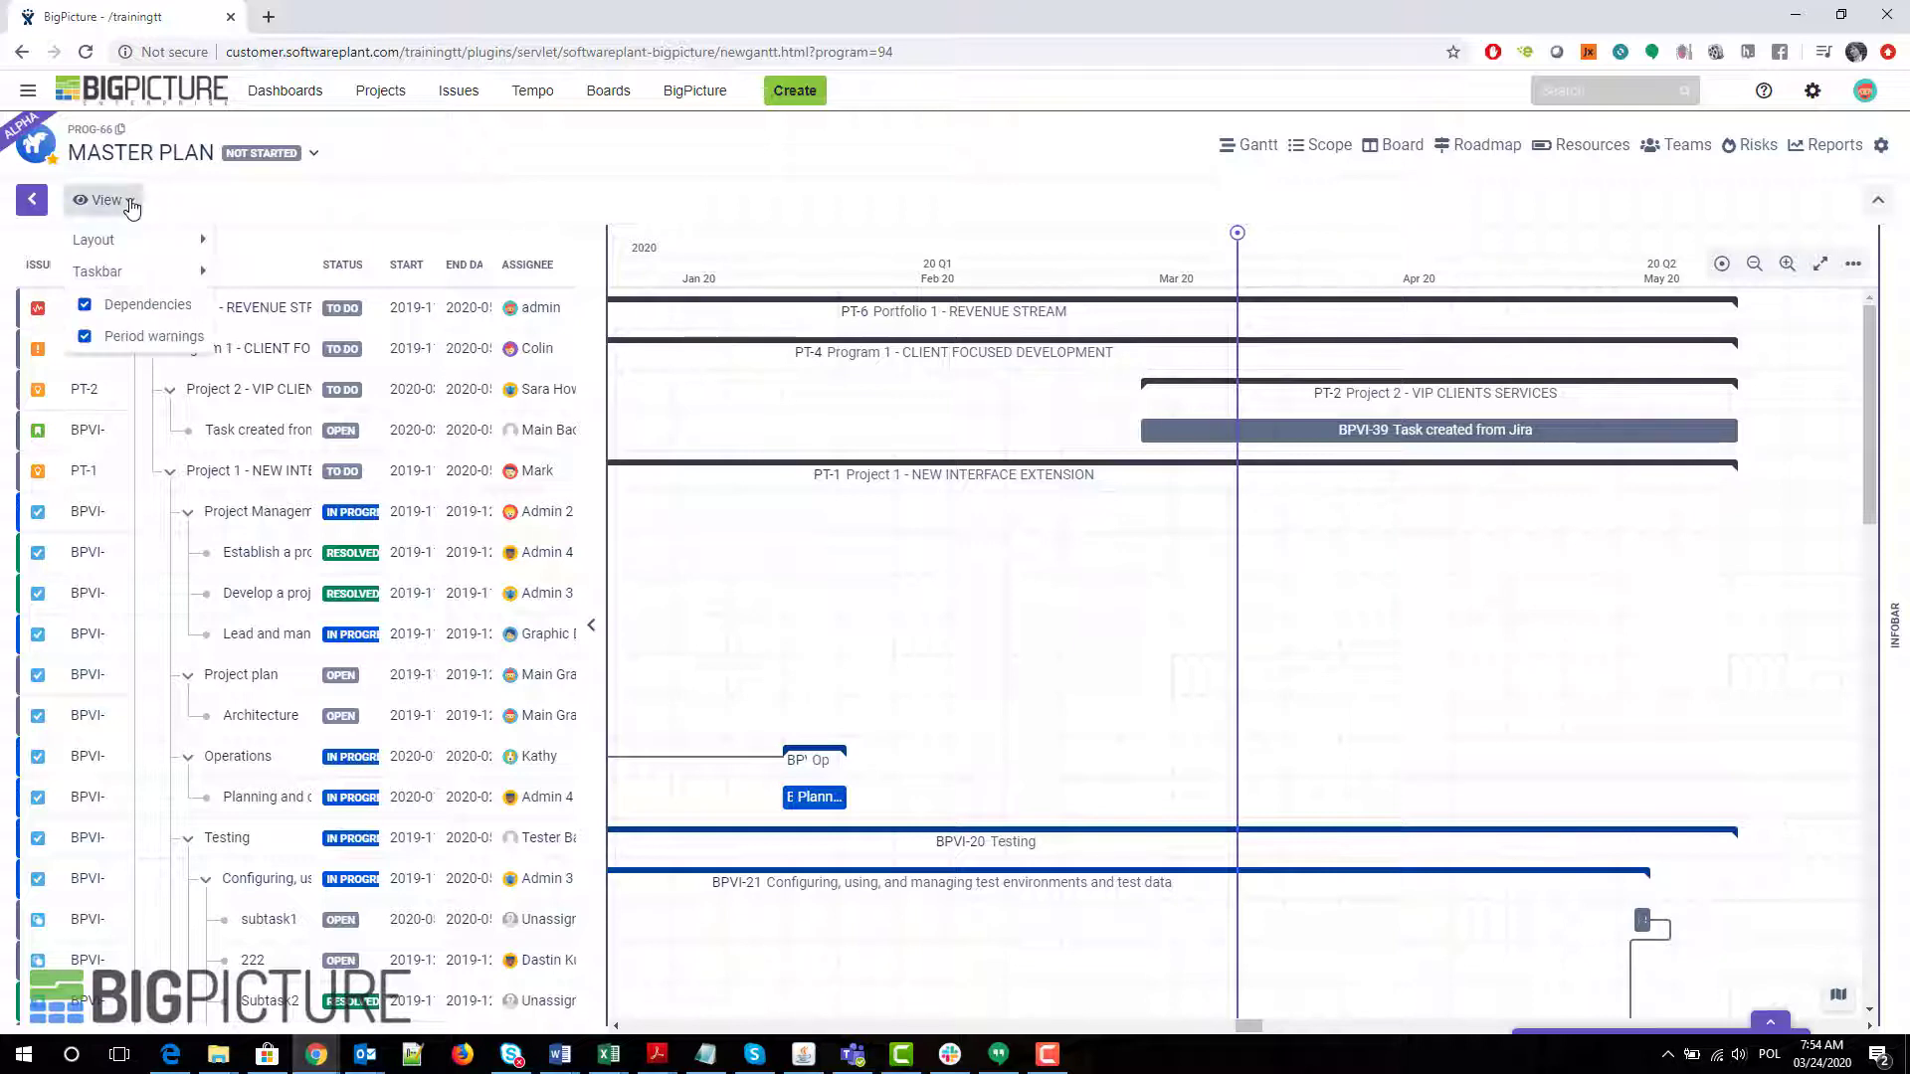
mouse_move(139, 248)
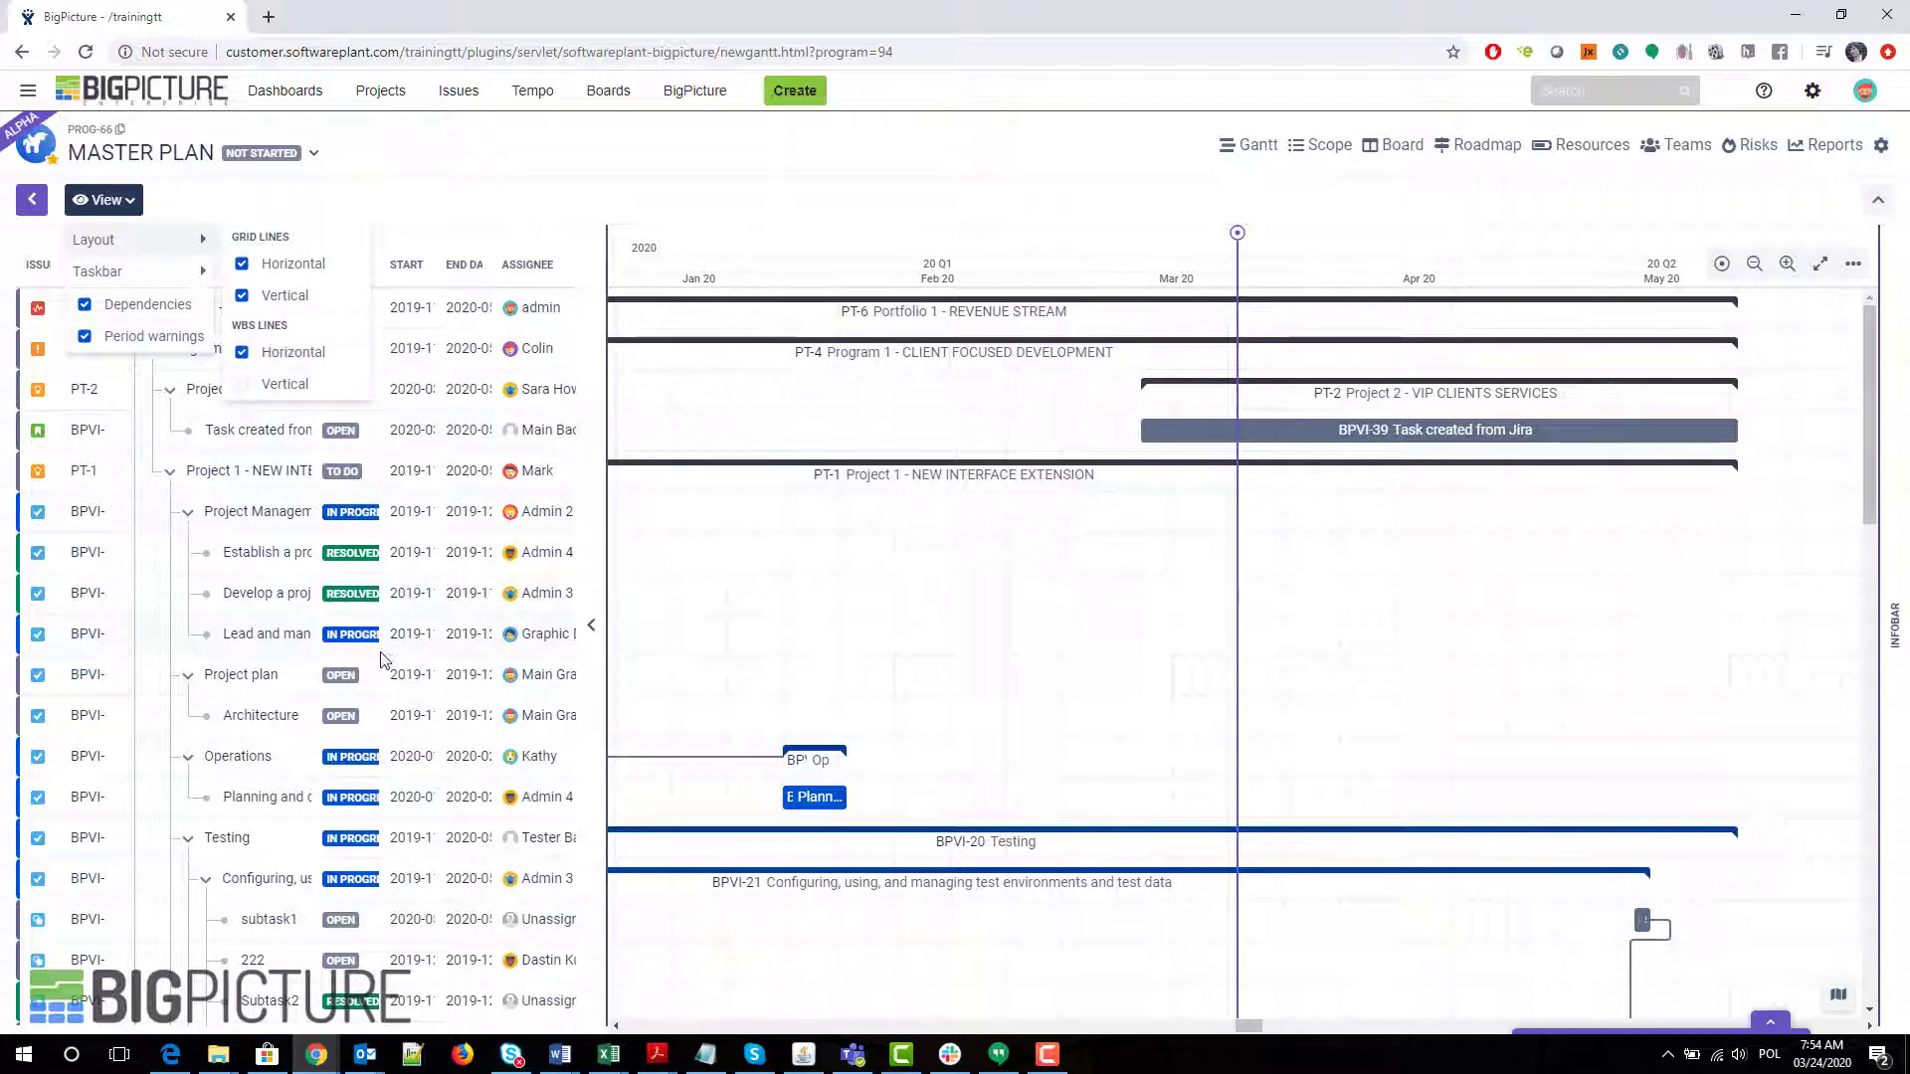
mouse_move(169, 277)
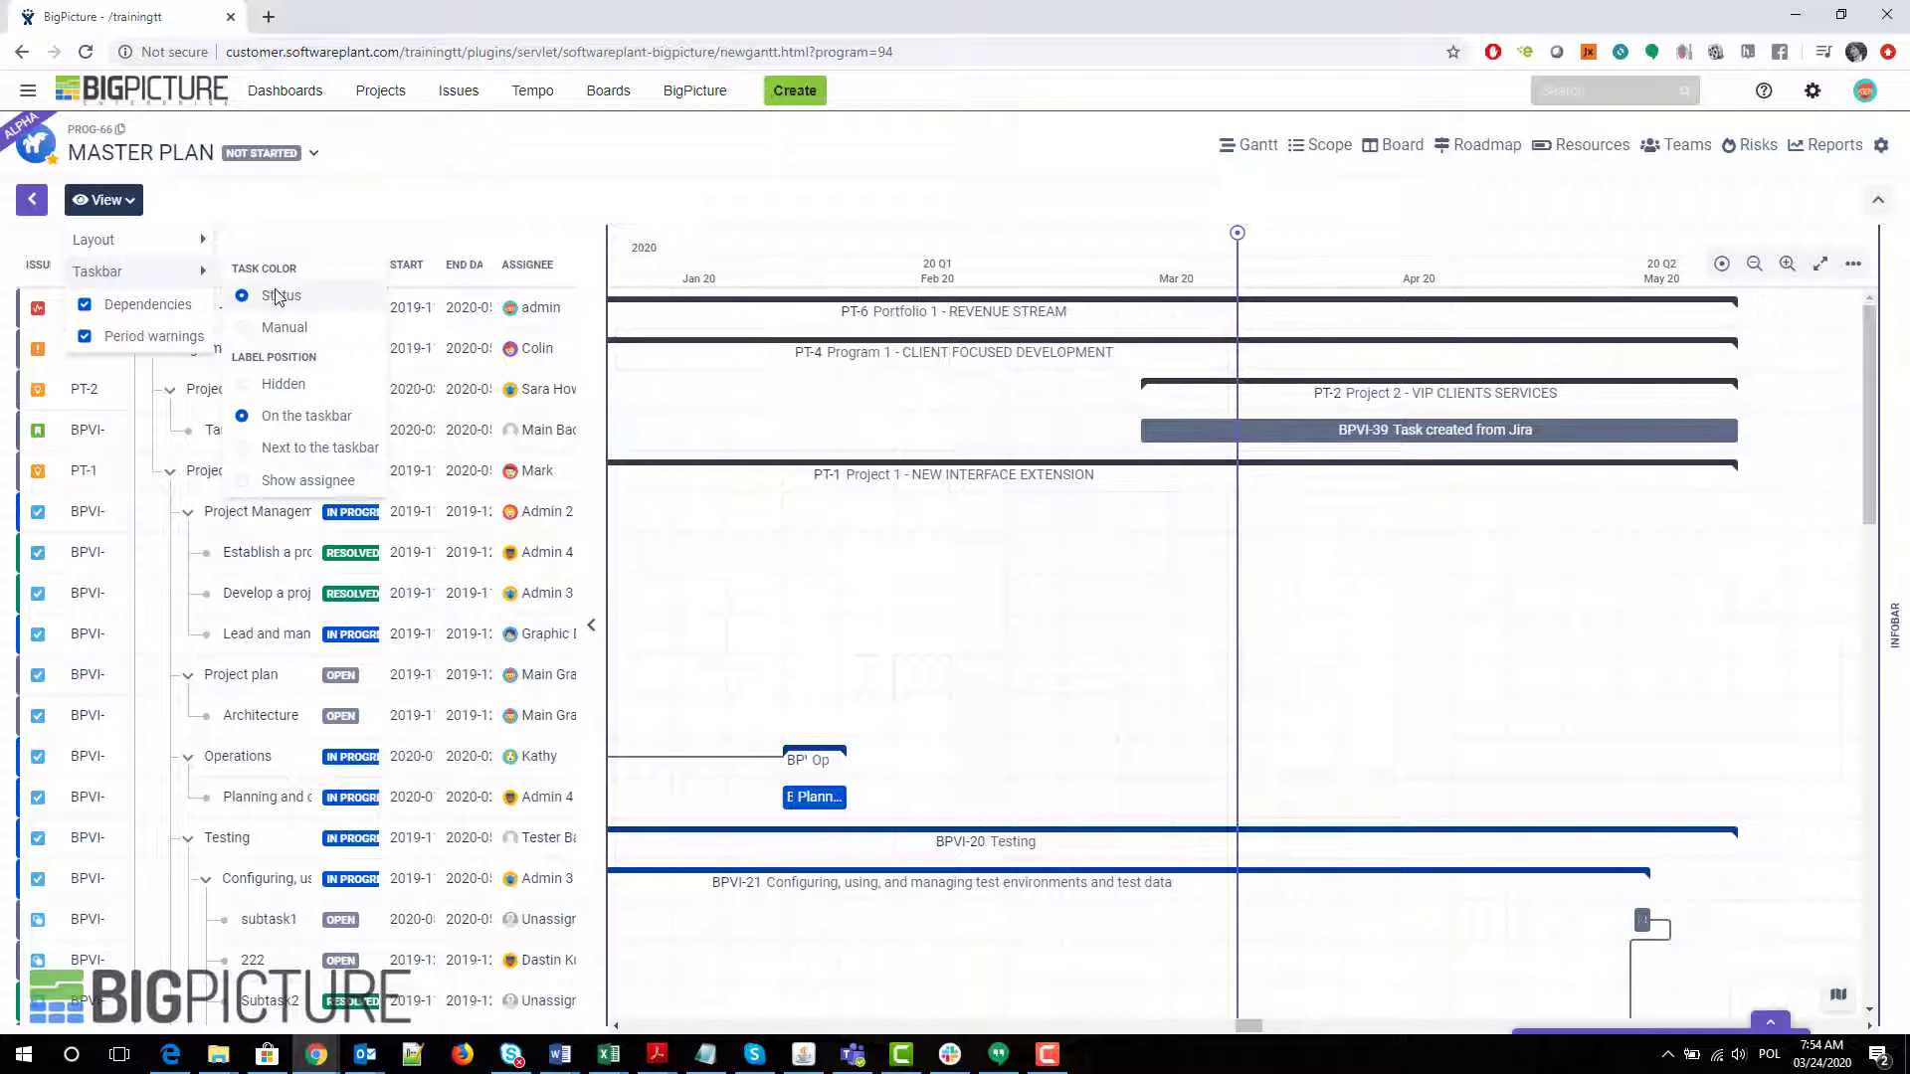
click(284, 331)
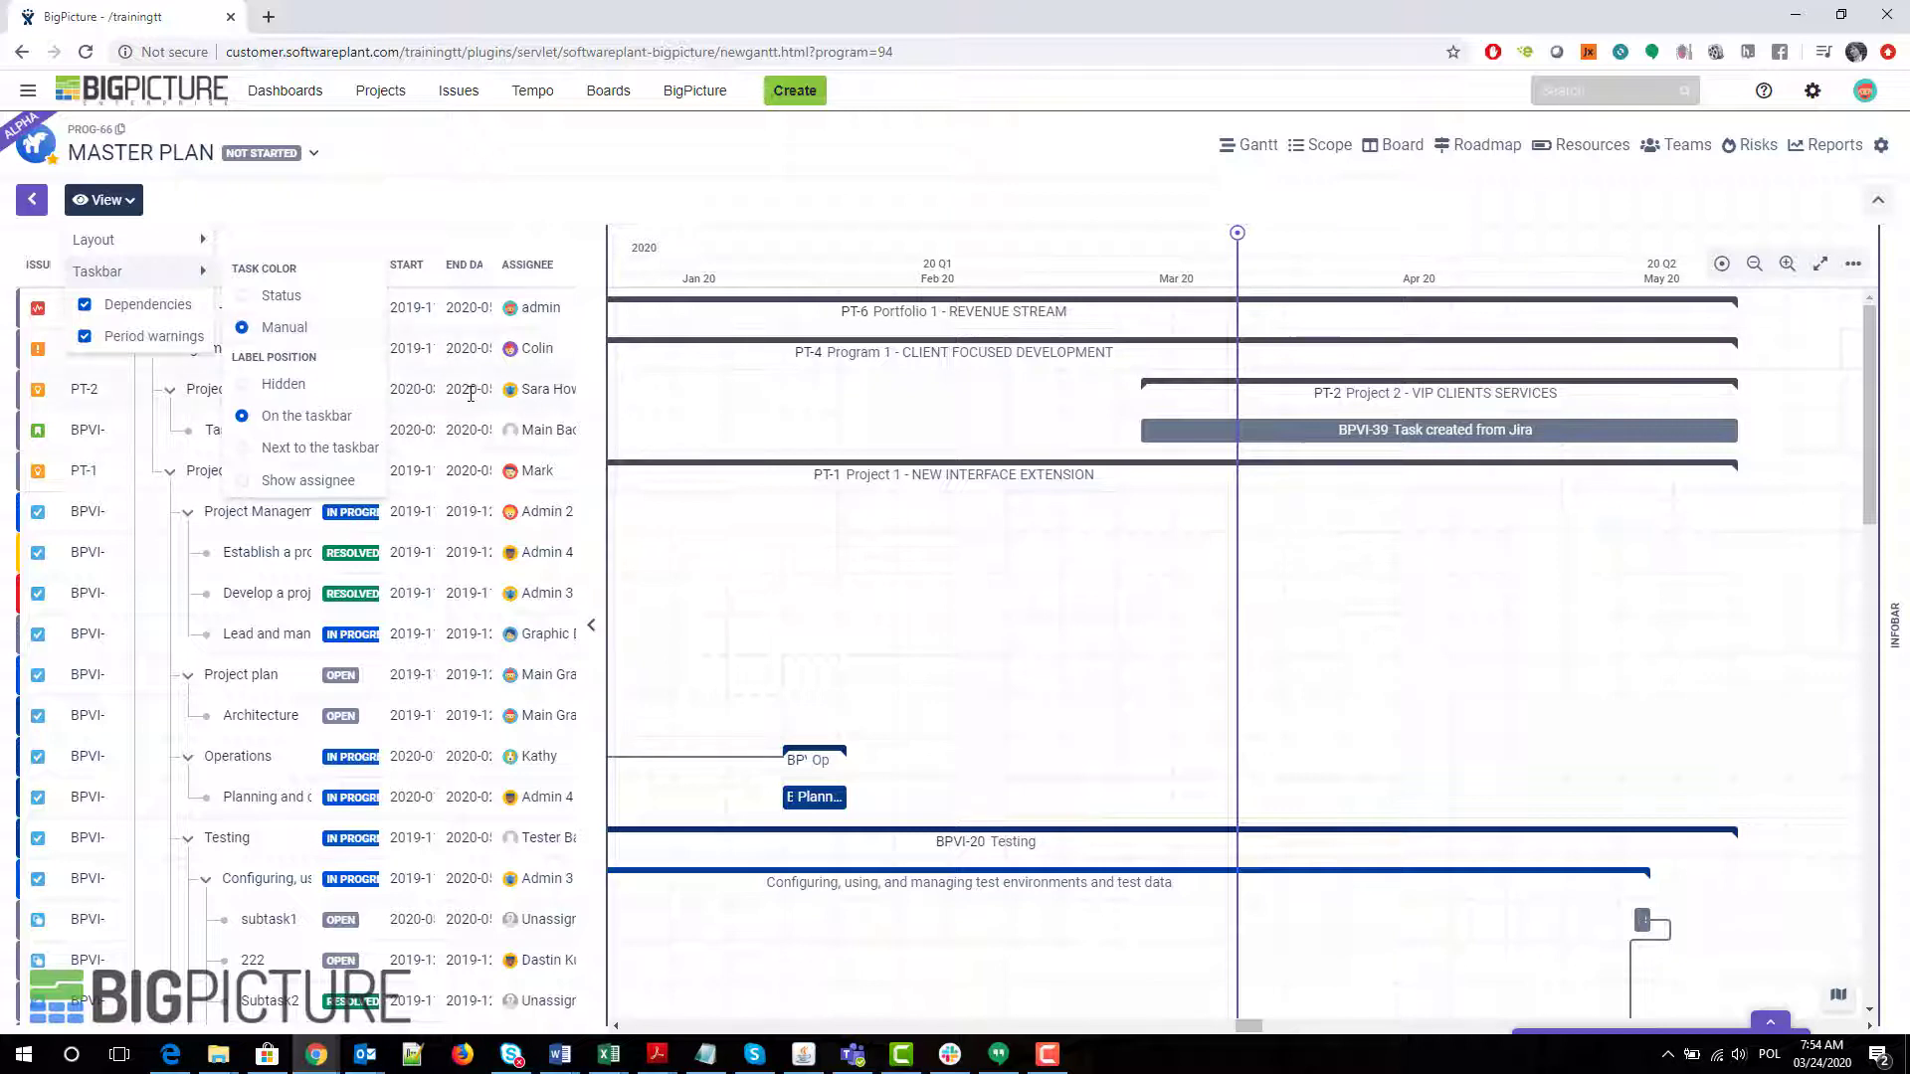
click(532, 403)
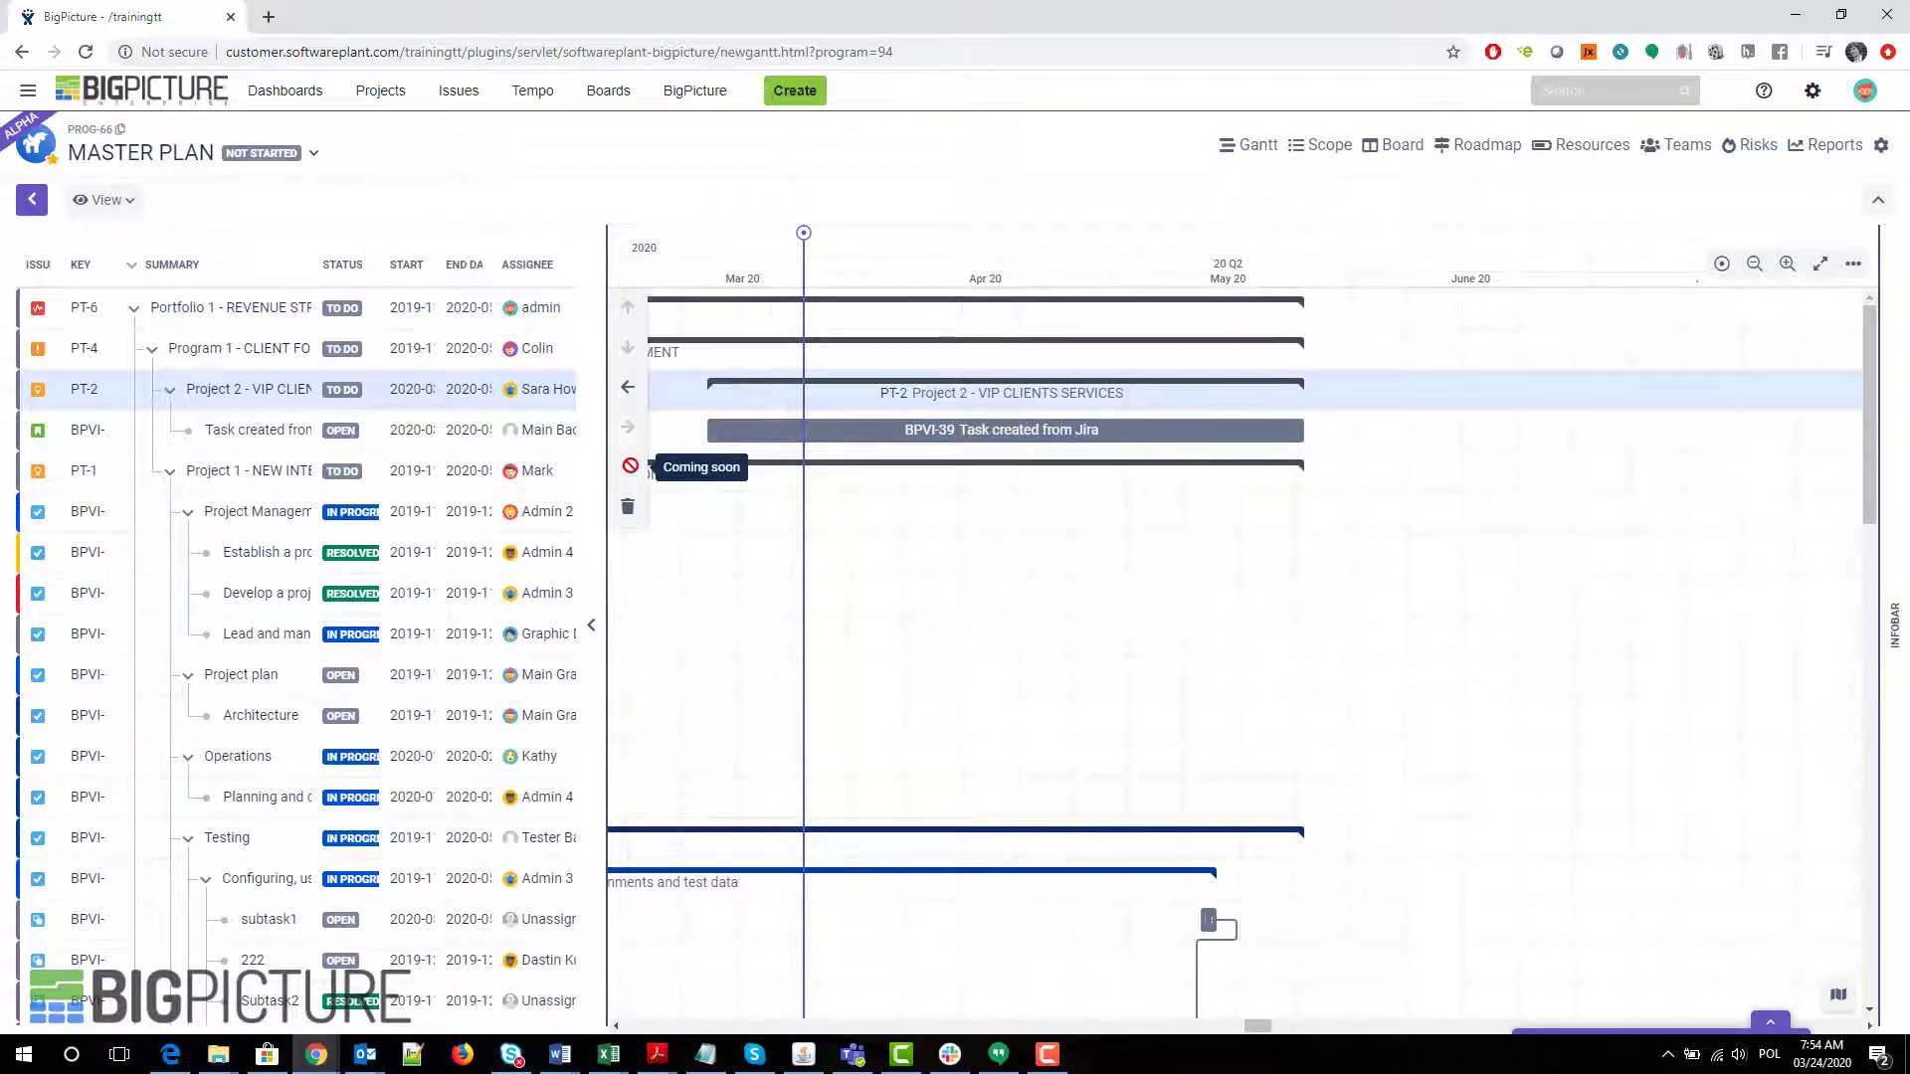
click(107, 200)
mouse_move(136, 249)
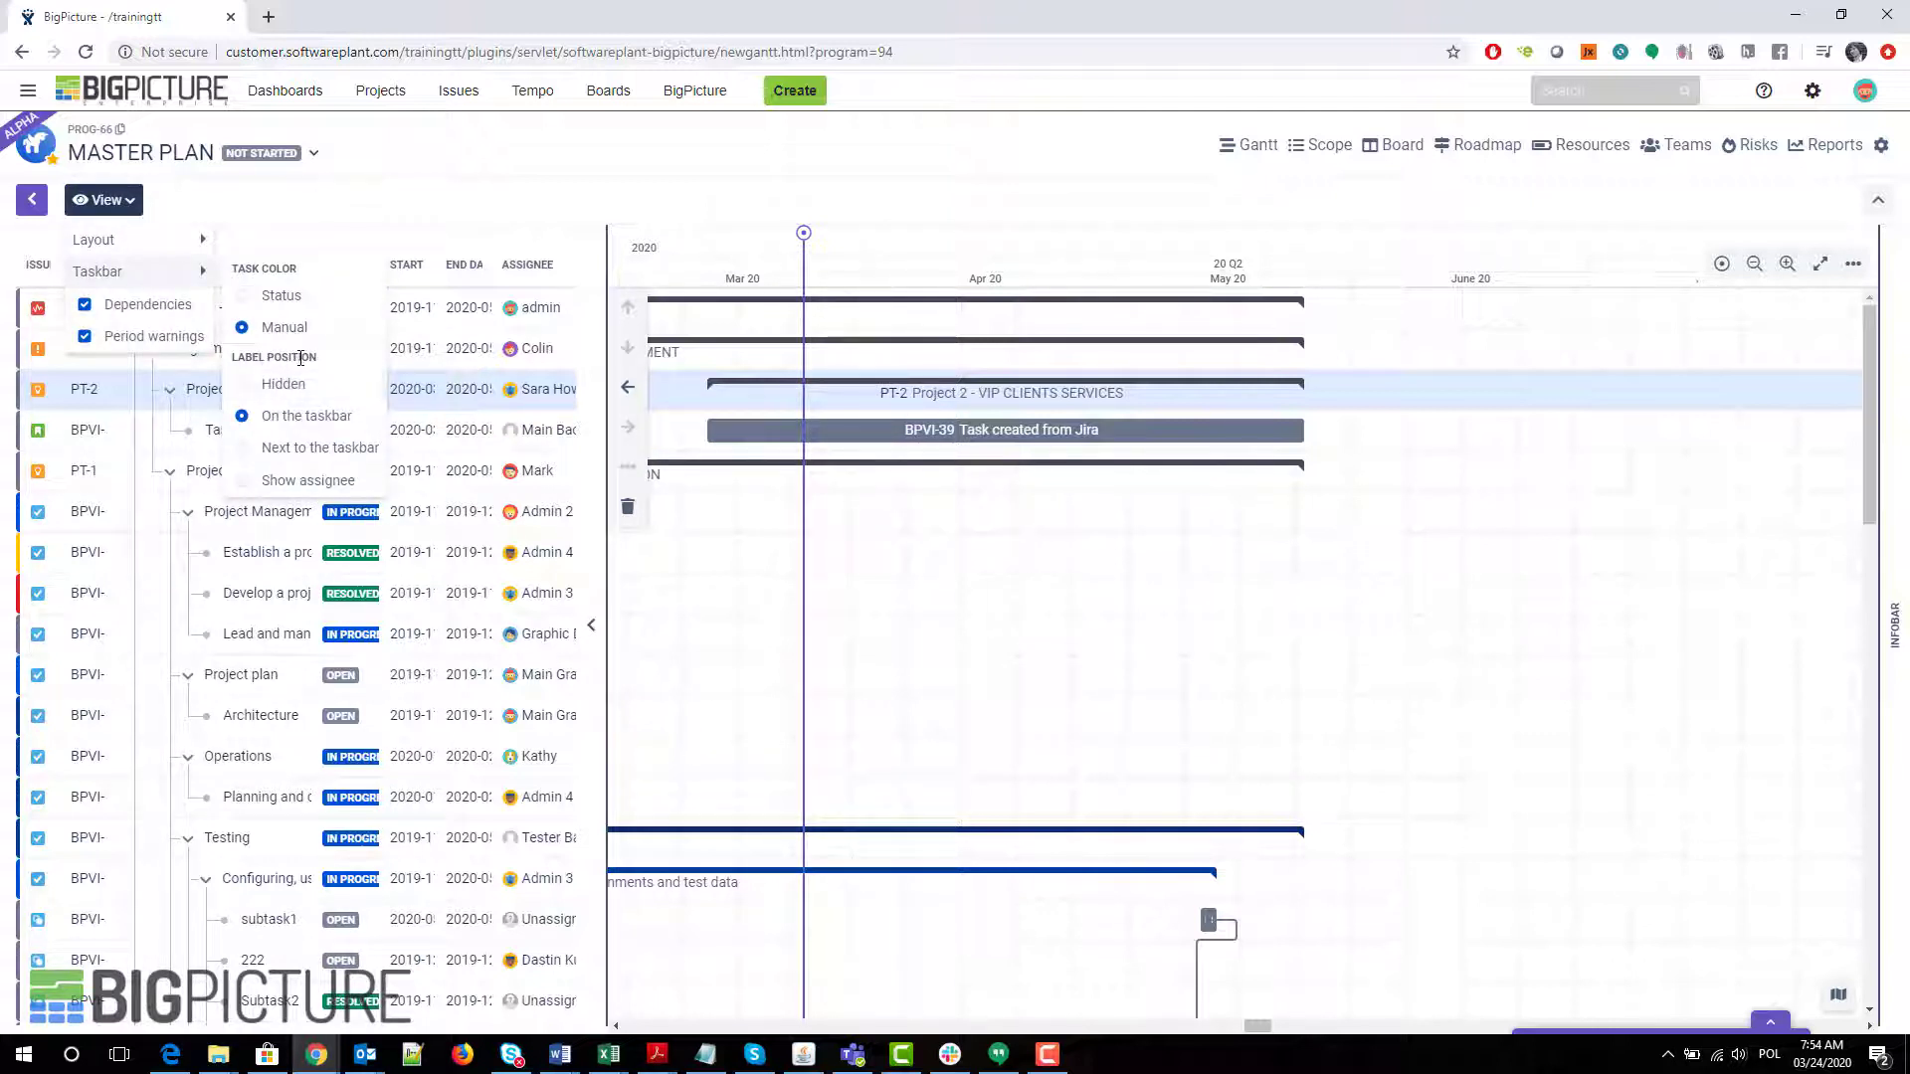
click(299, 453)
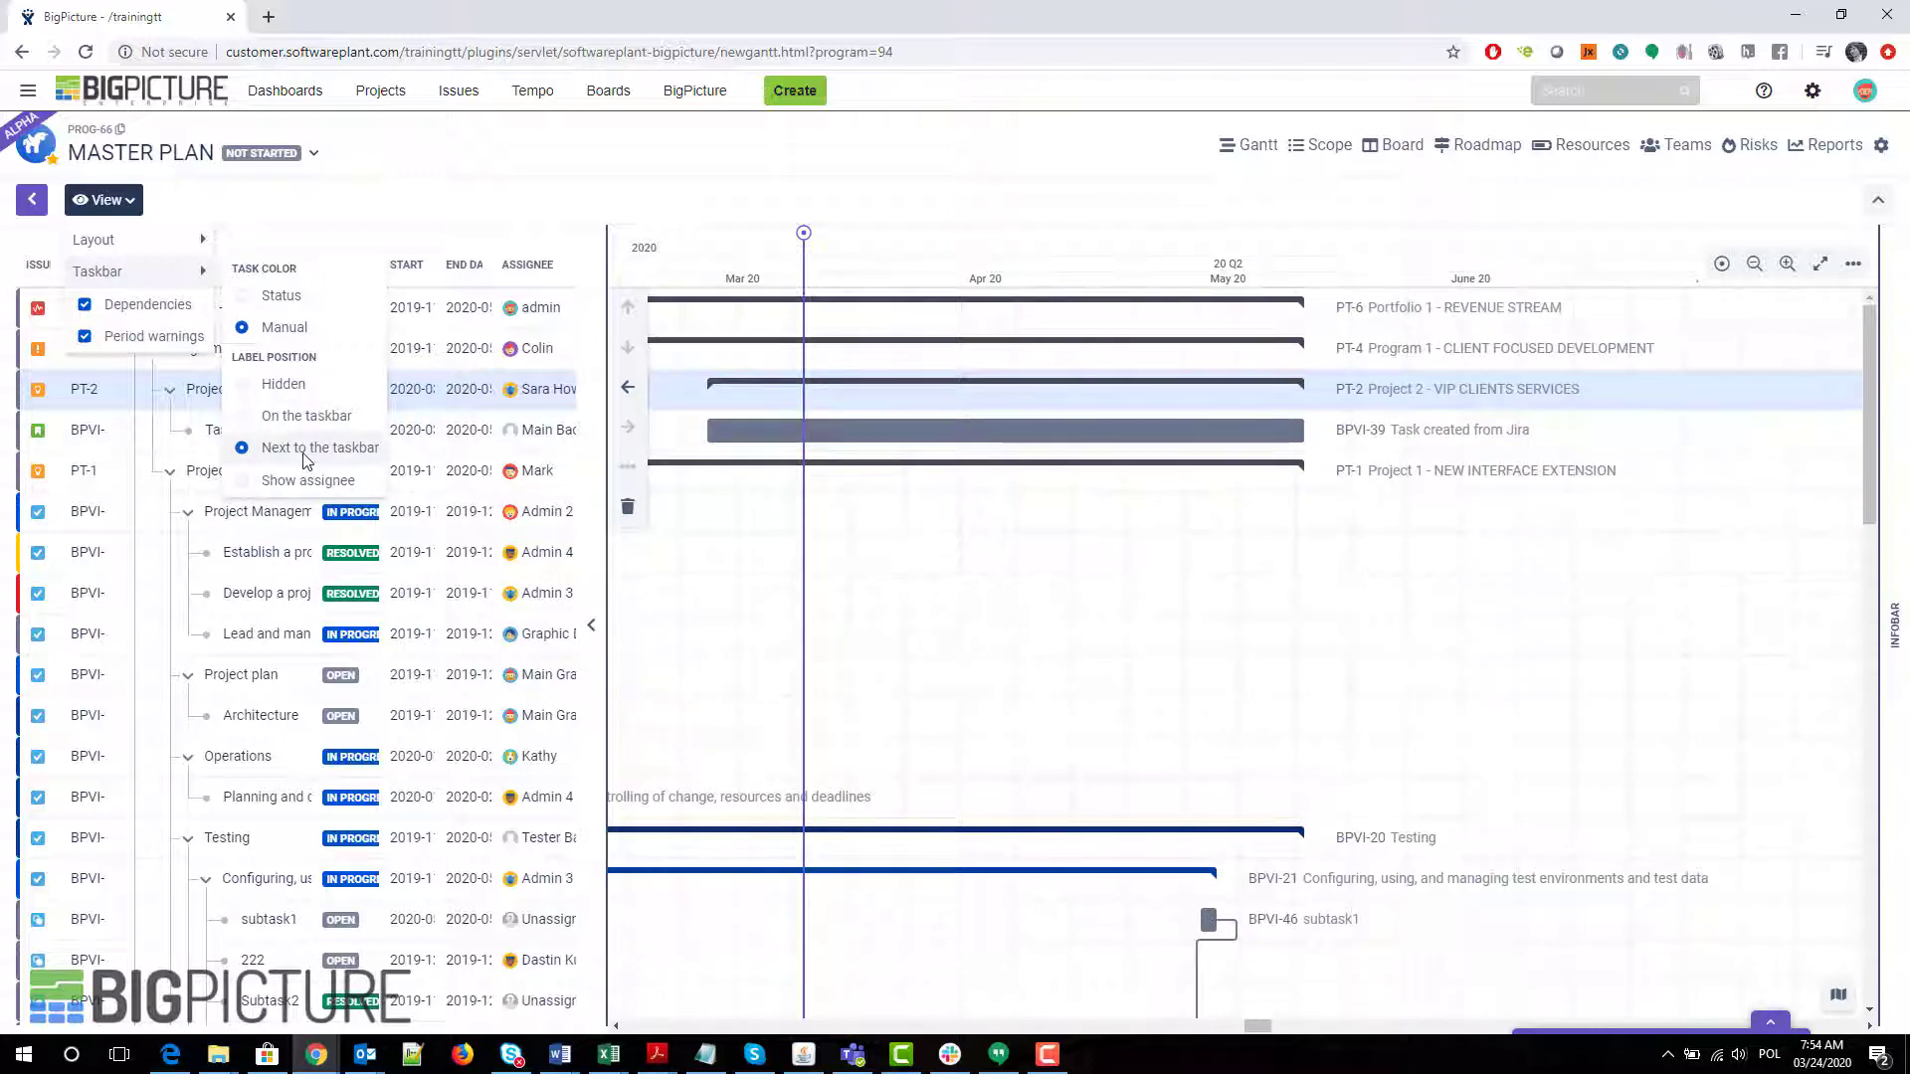
click(294, 390)
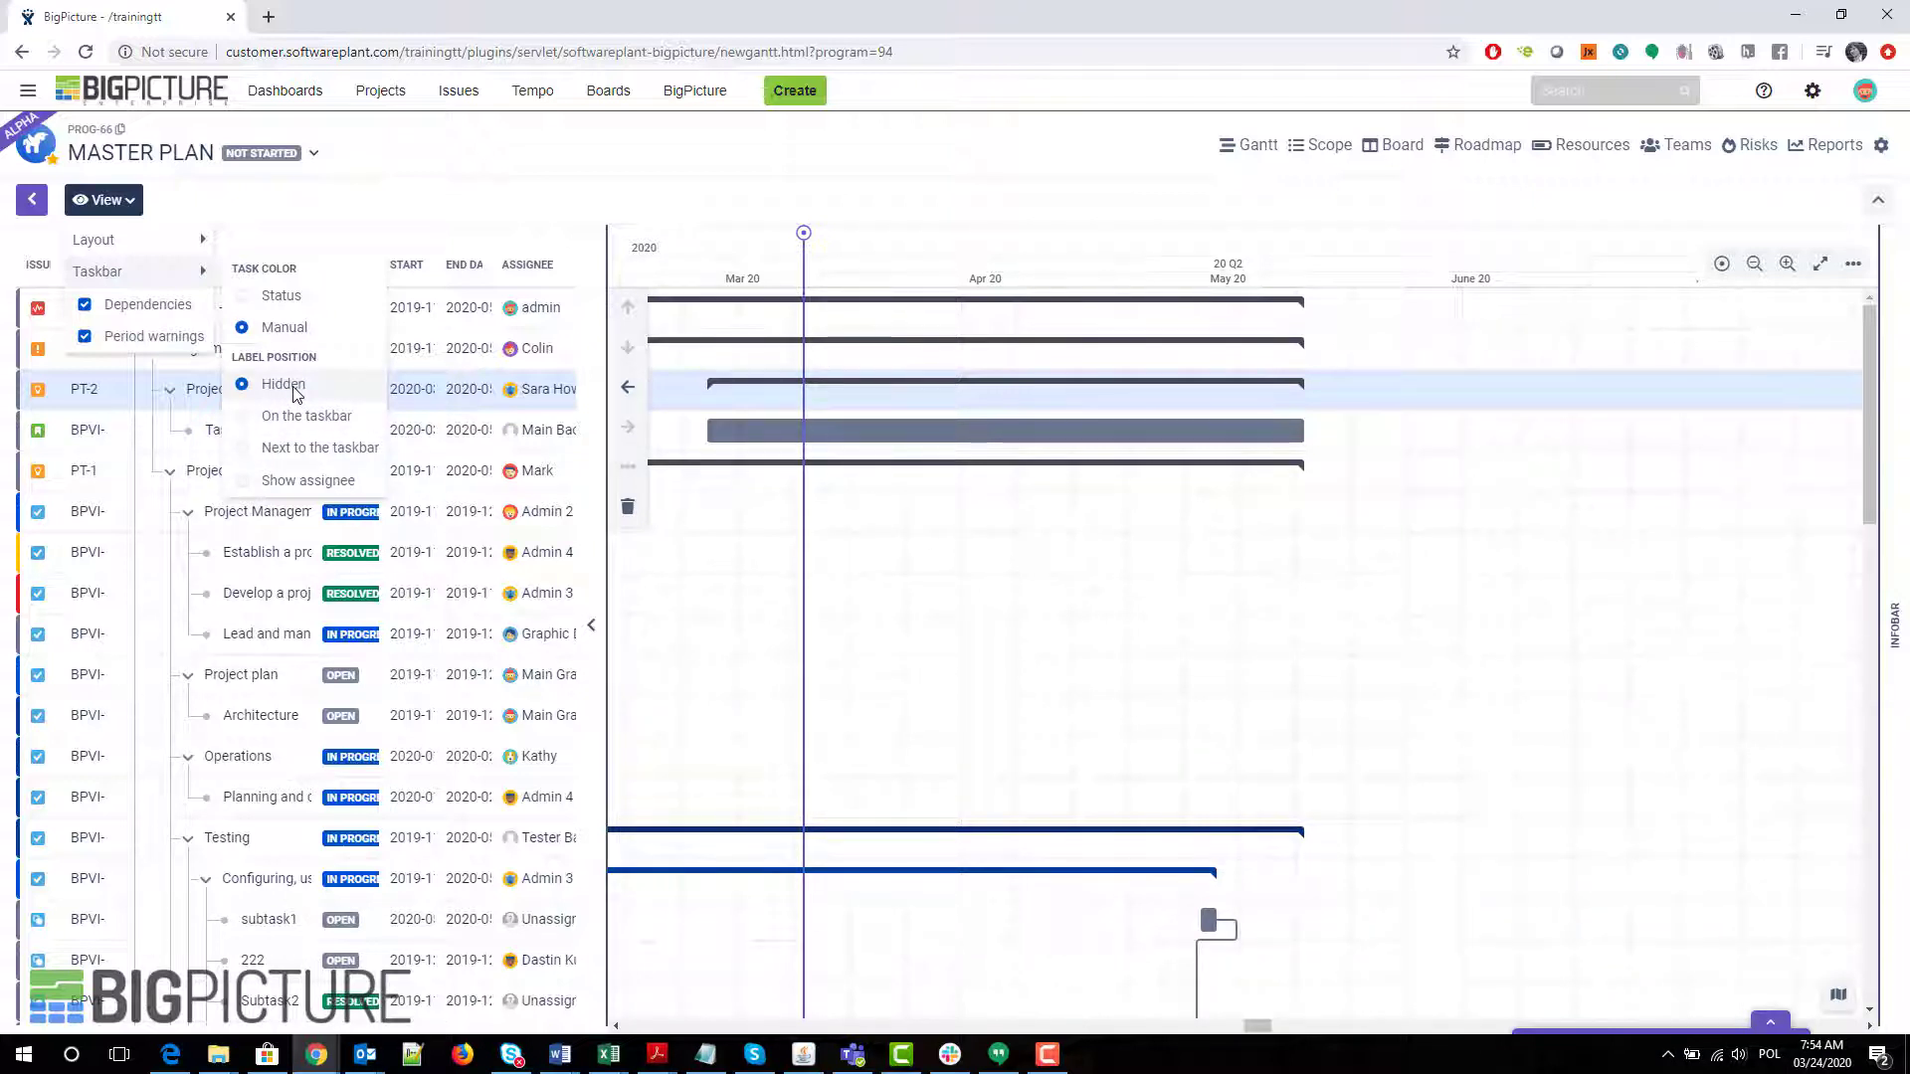
click(246, 480)
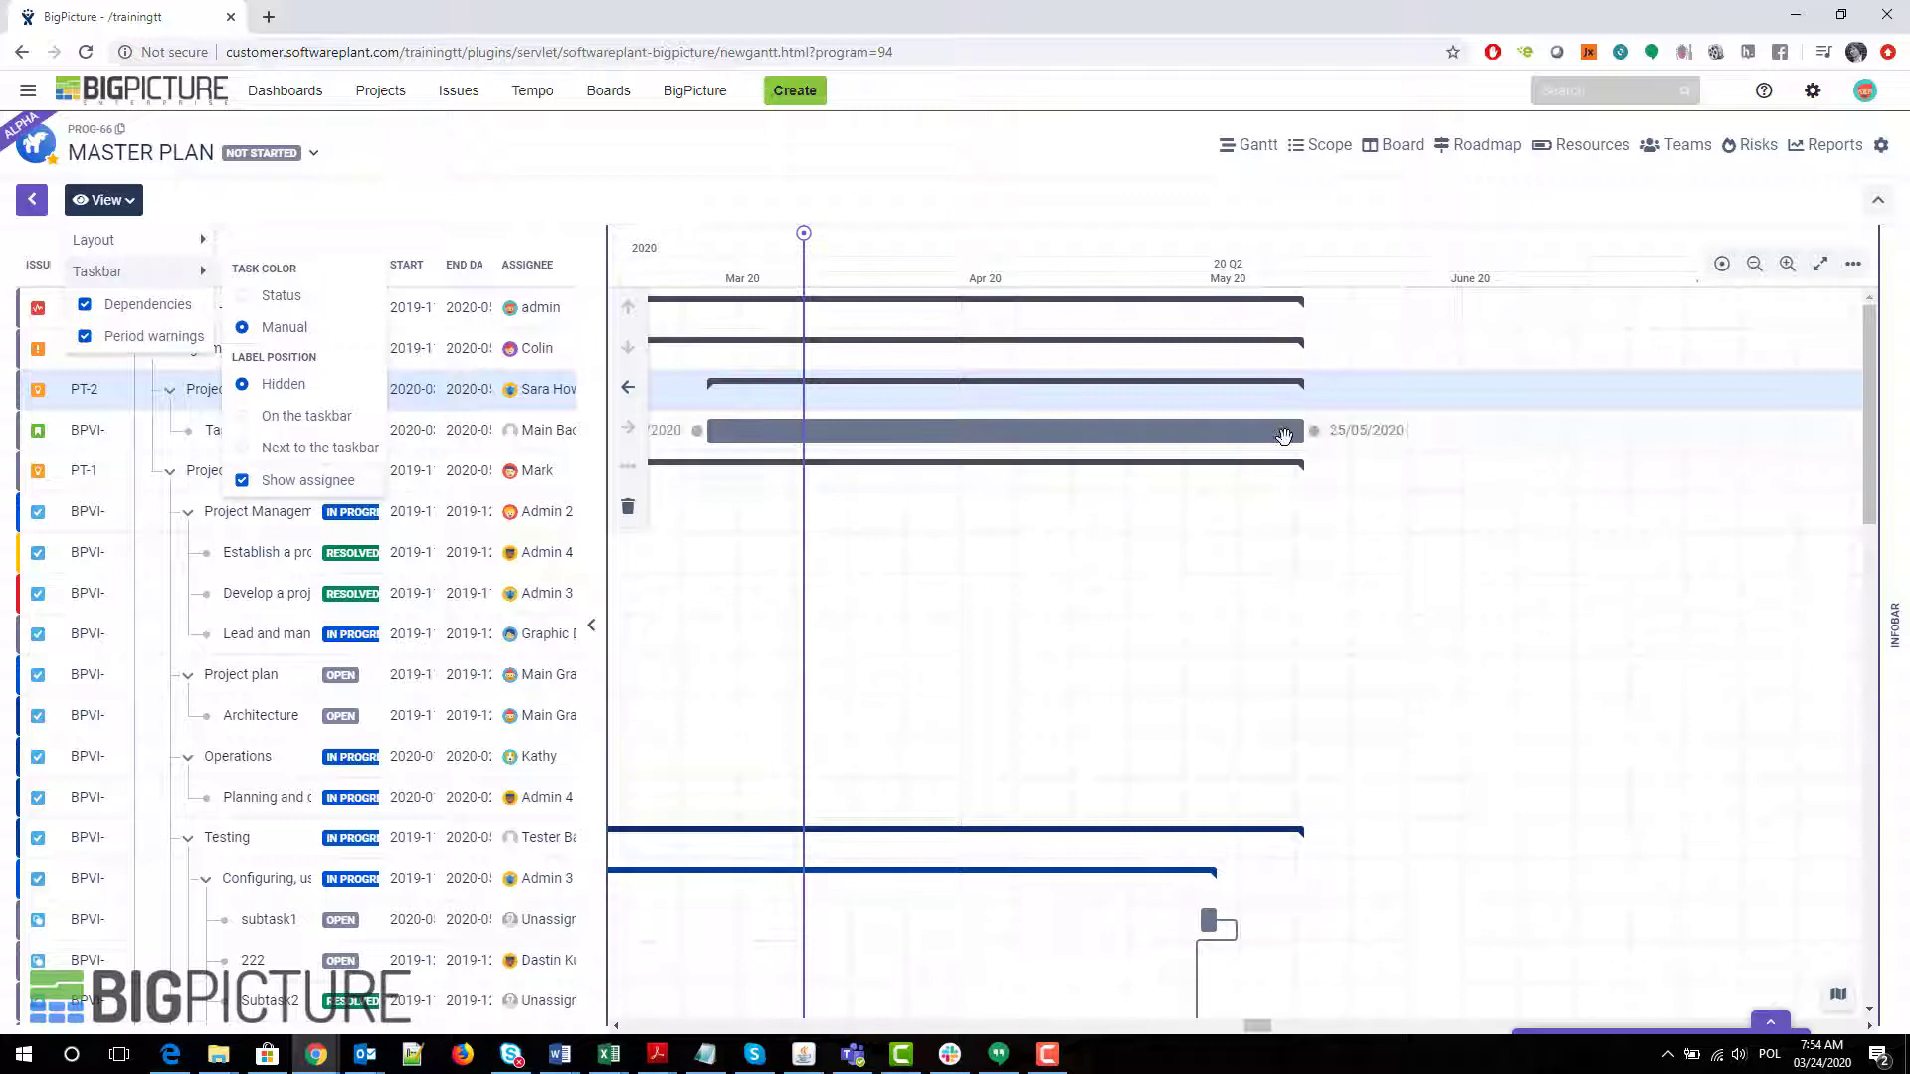
click(311, 418)
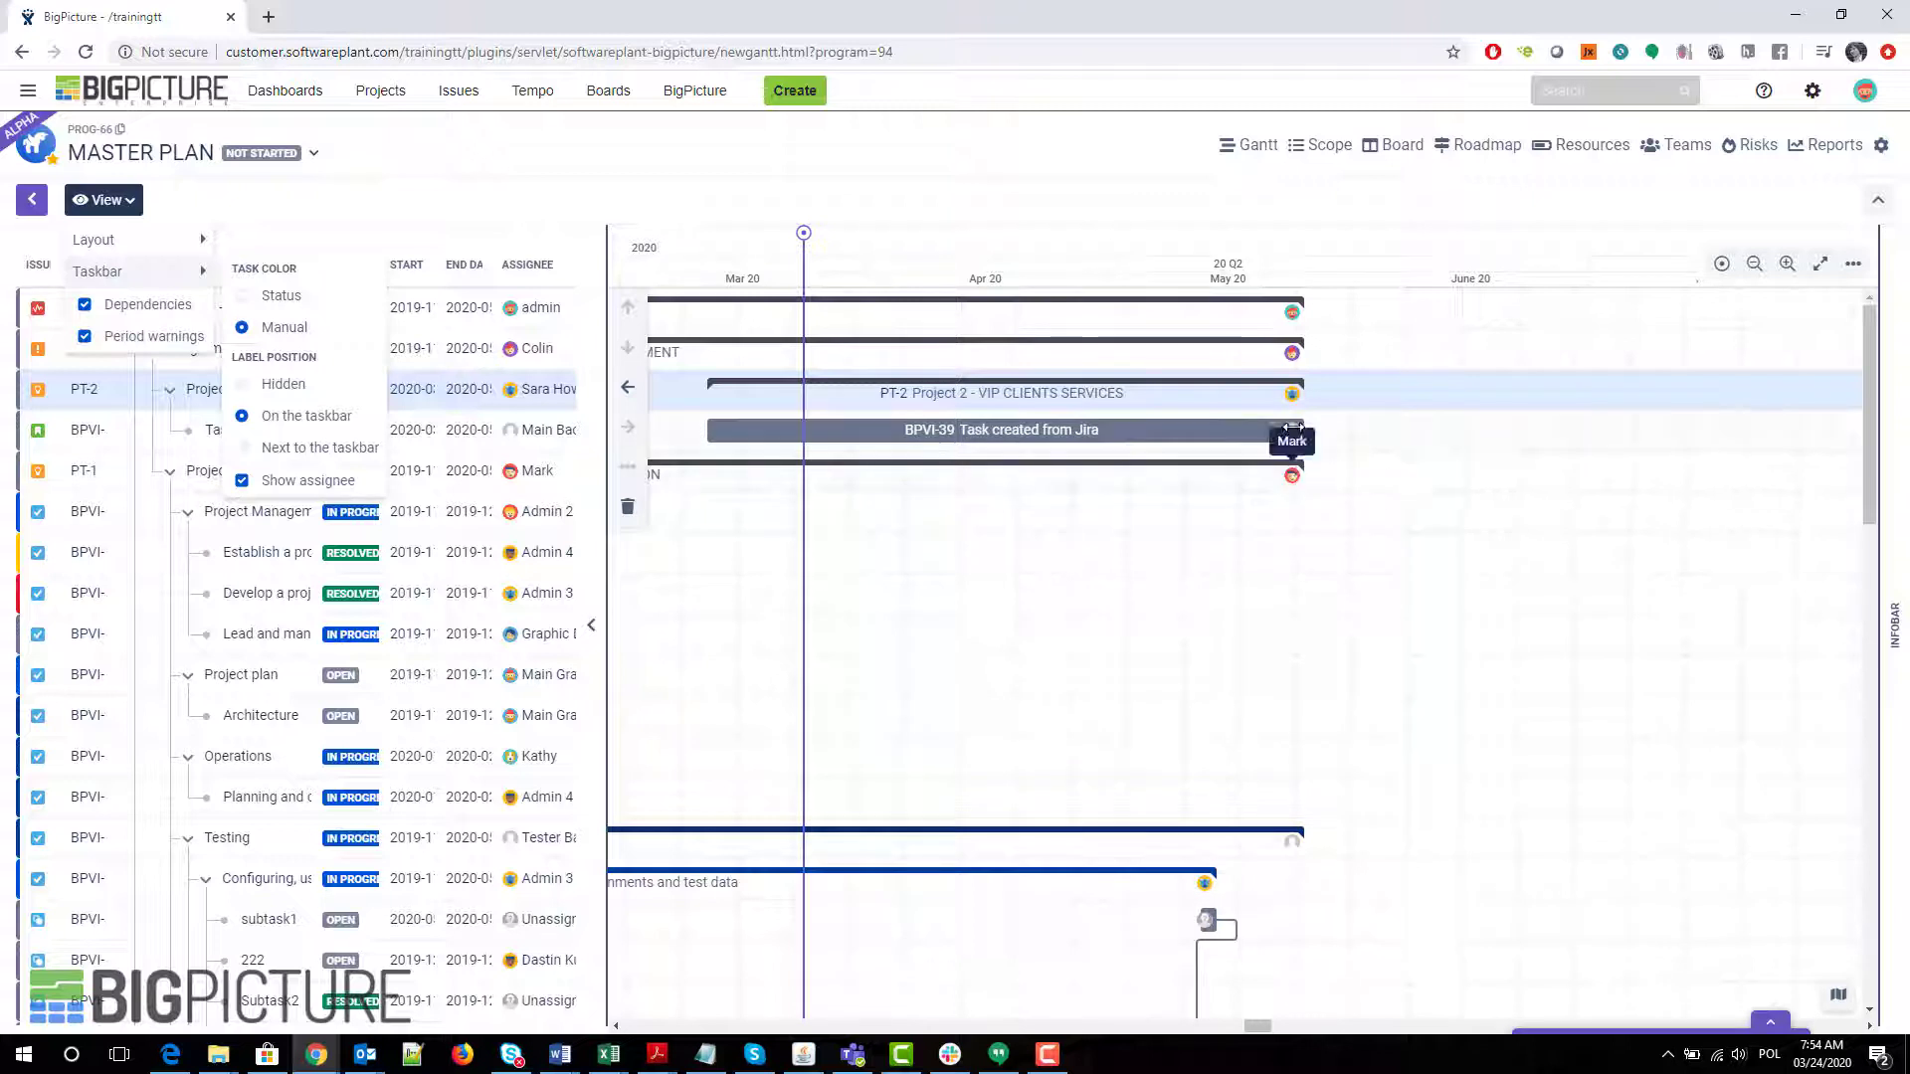
click(292, 390)
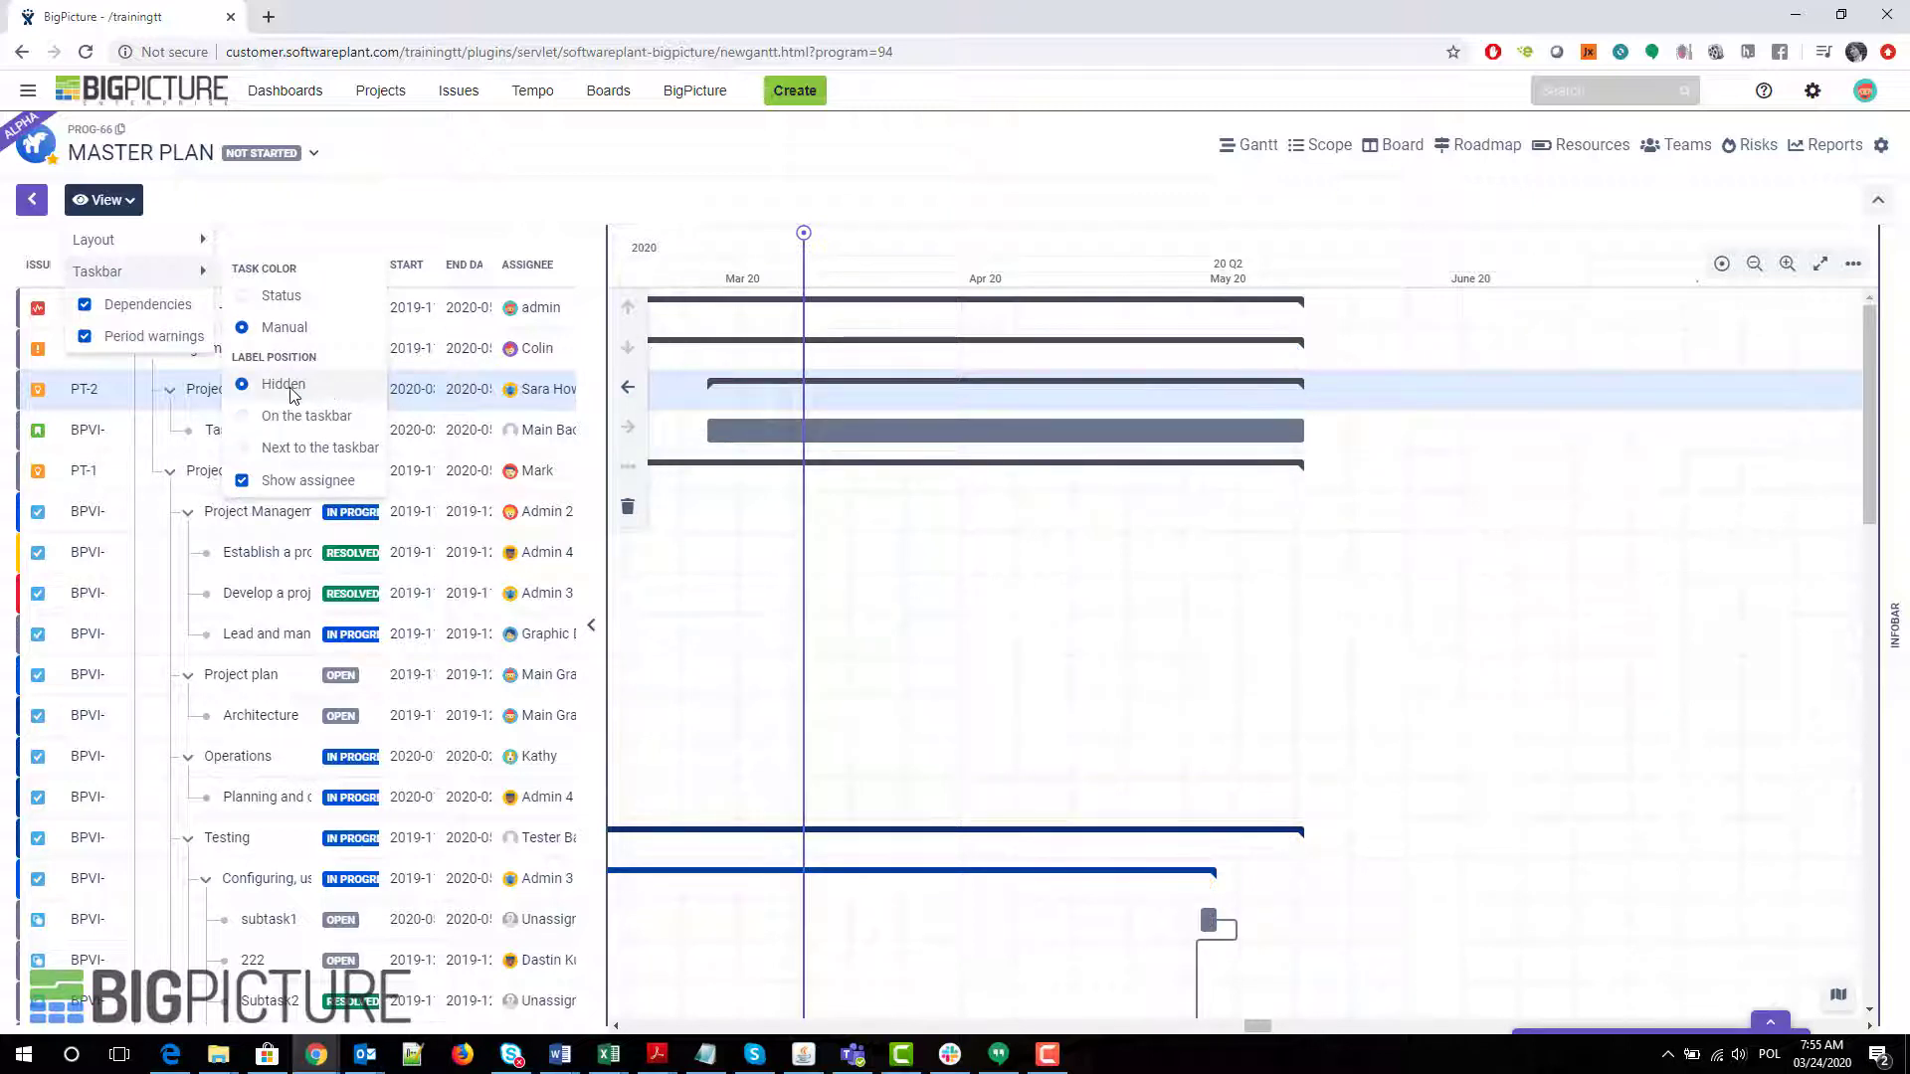
click(298, 456)
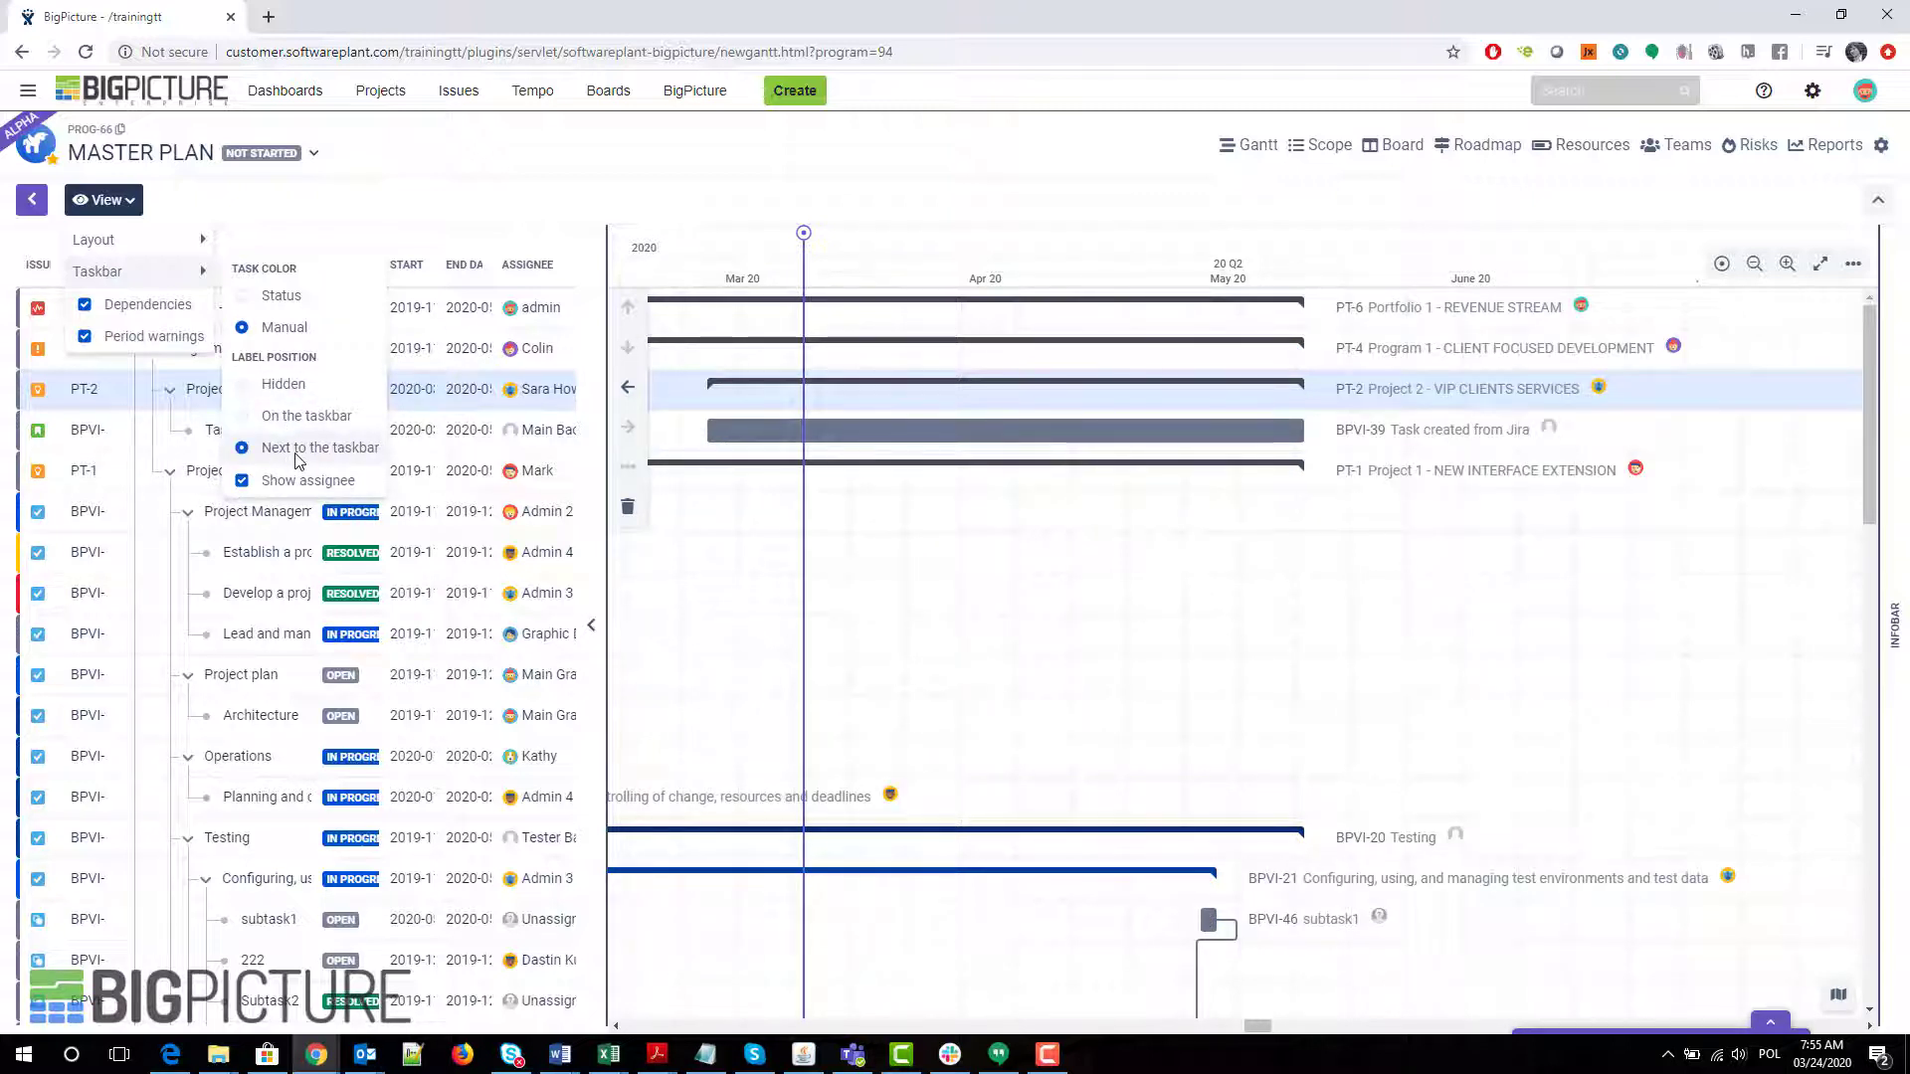
click(296, 417)
click(288, 388)
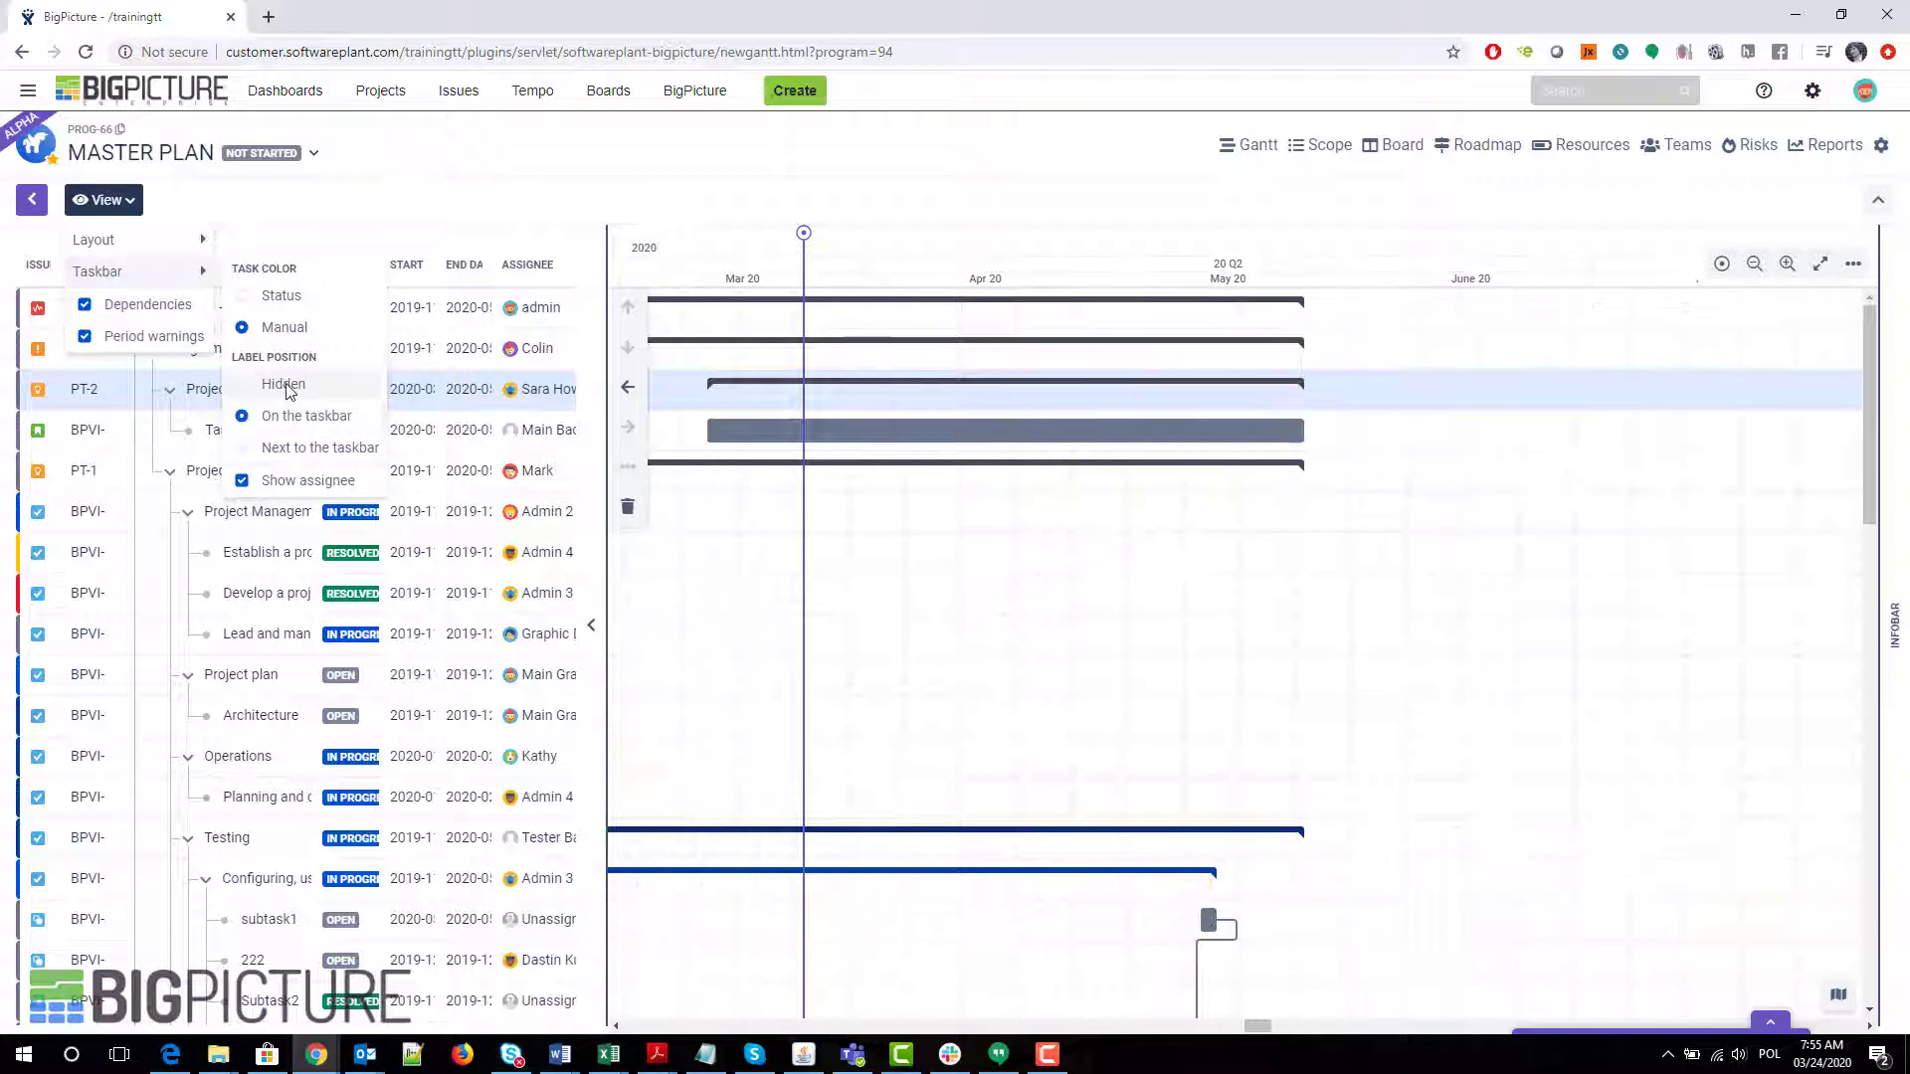
click(292, 417)
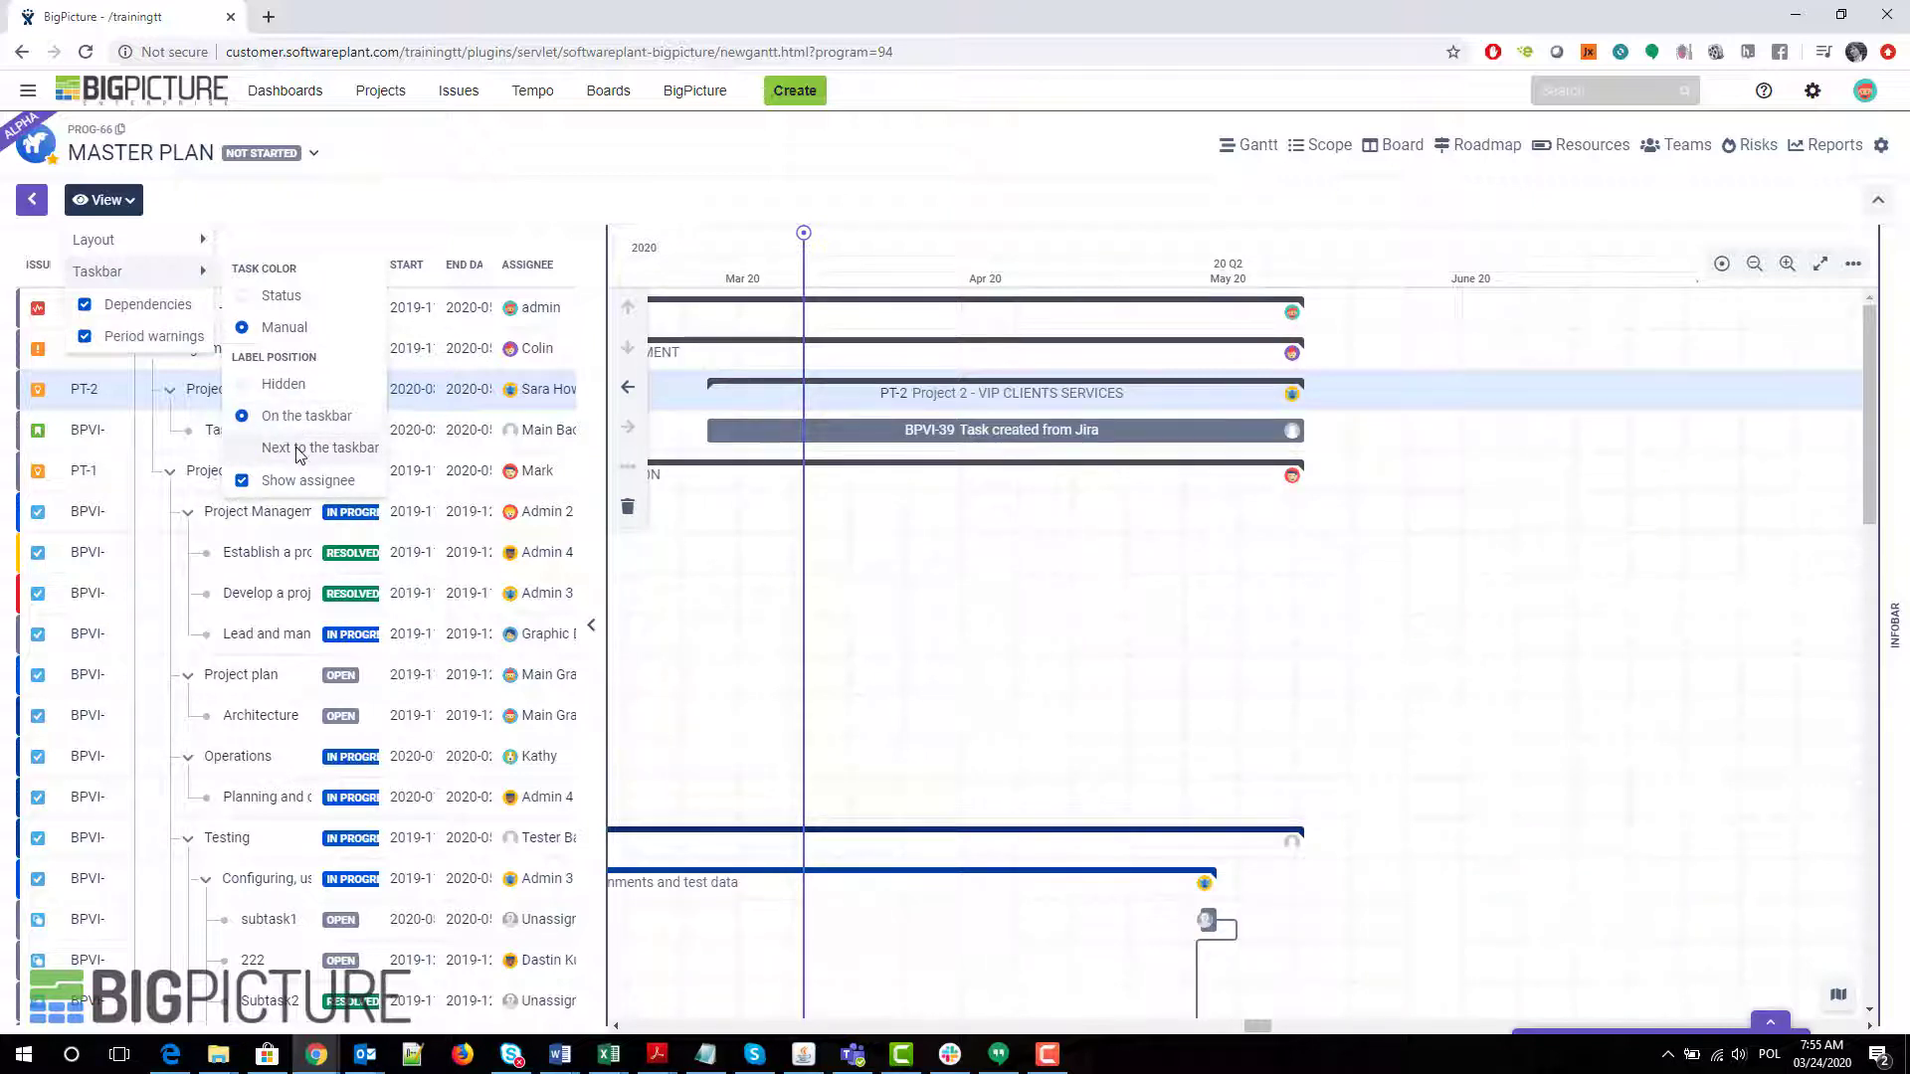
click(298, 454)
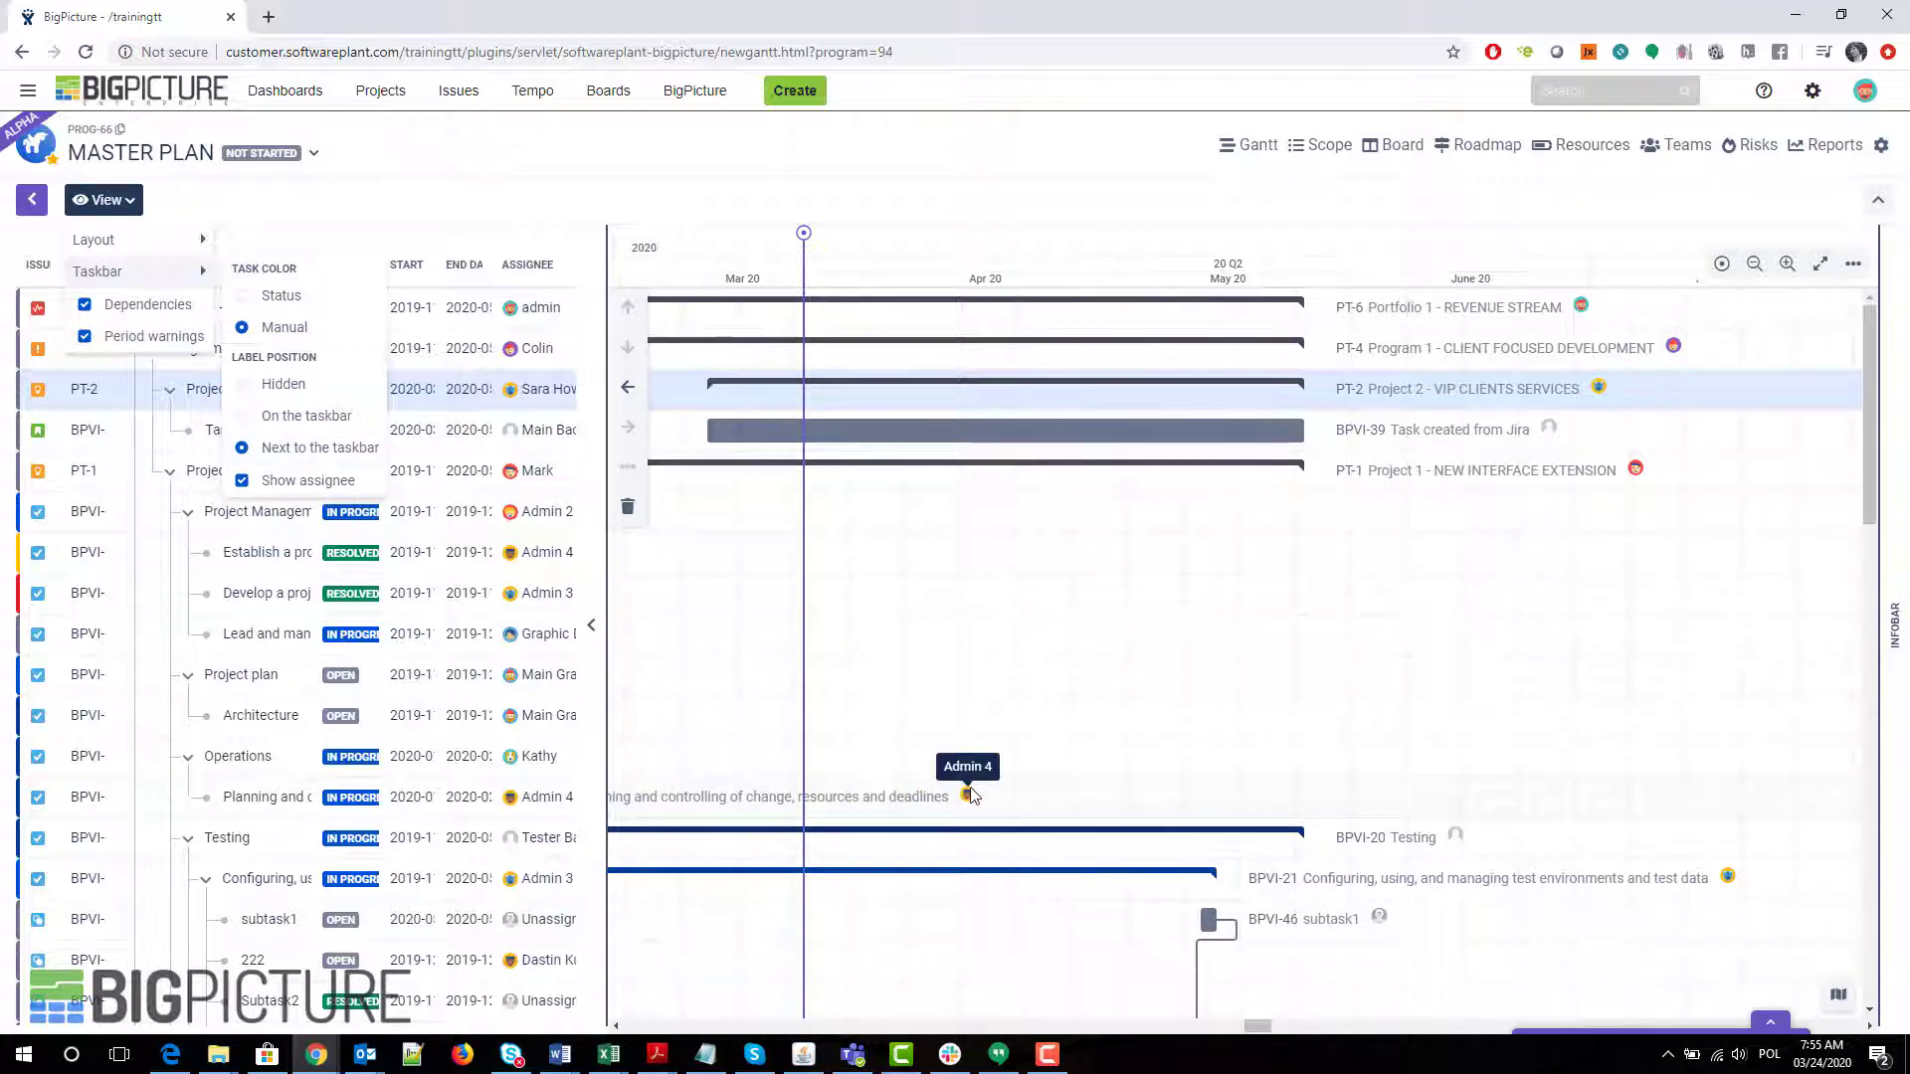
click(309, 417)
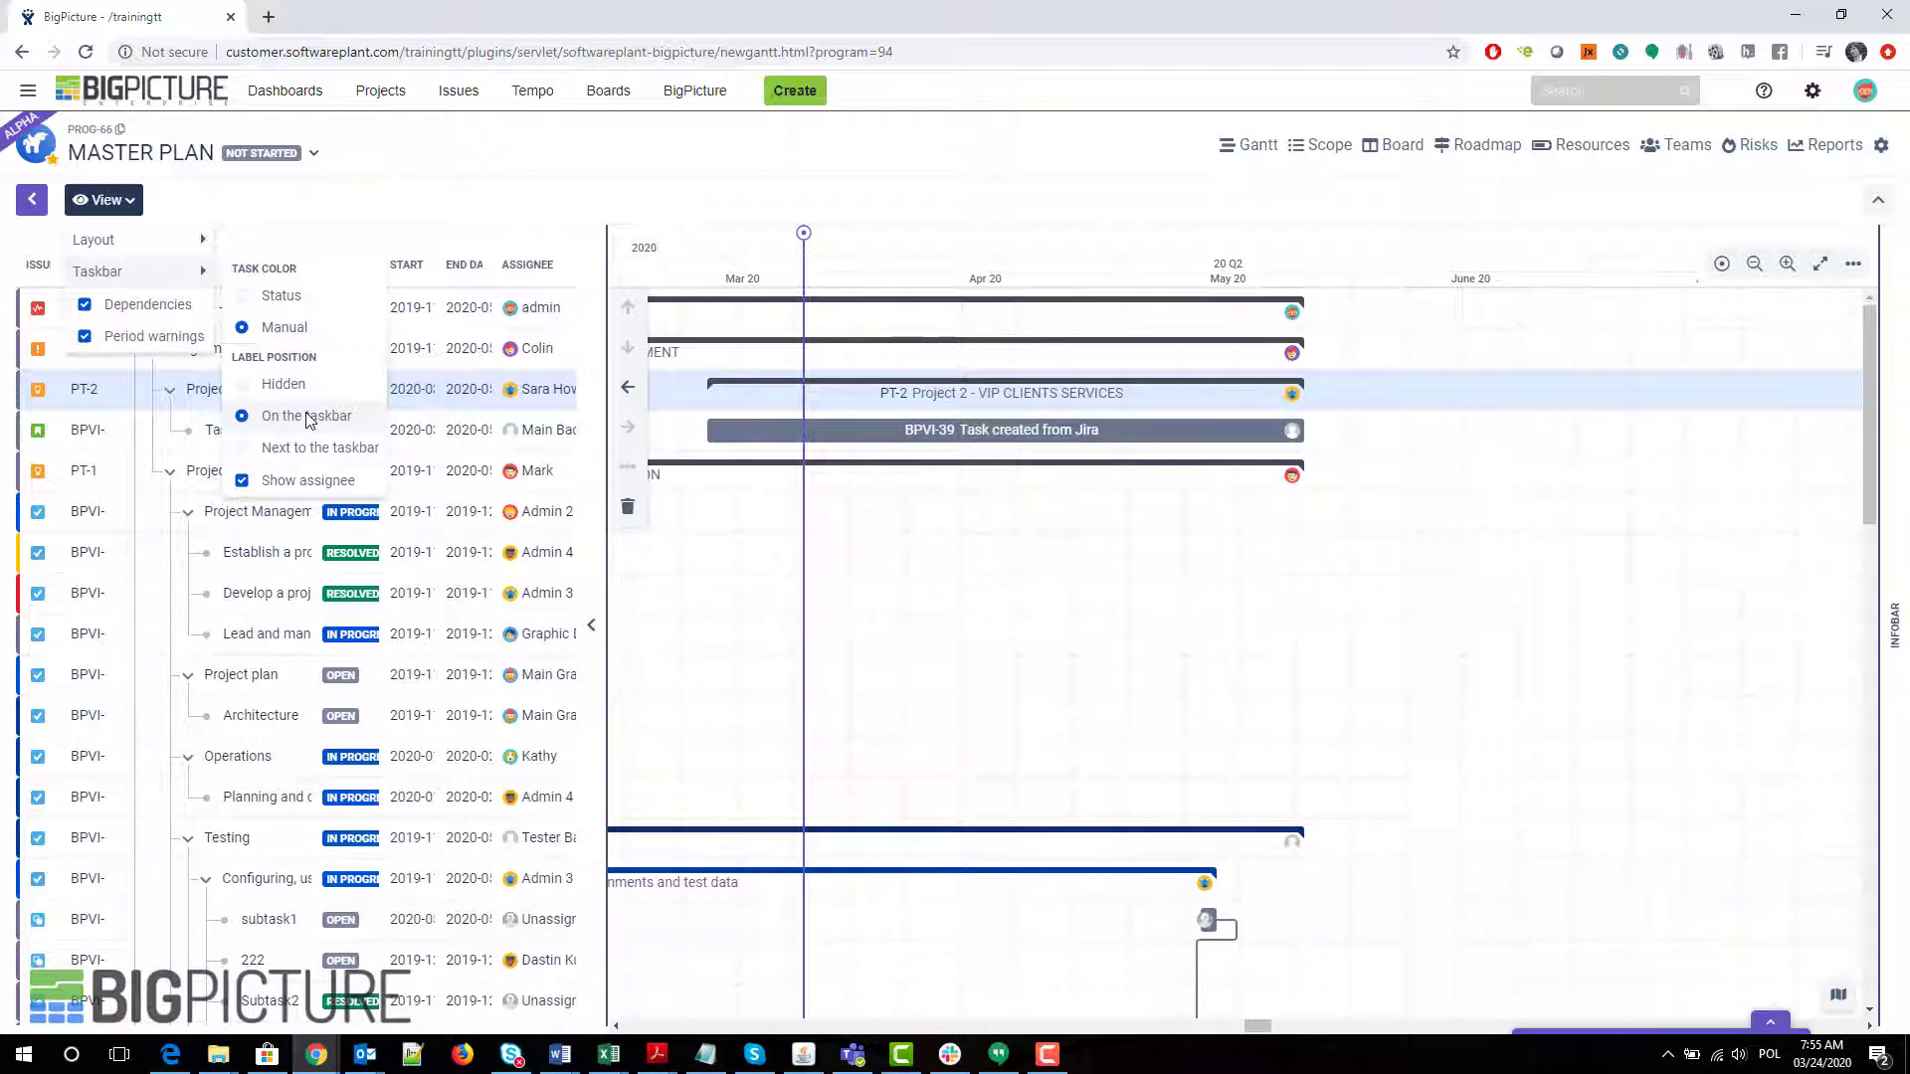
click(289, 481)
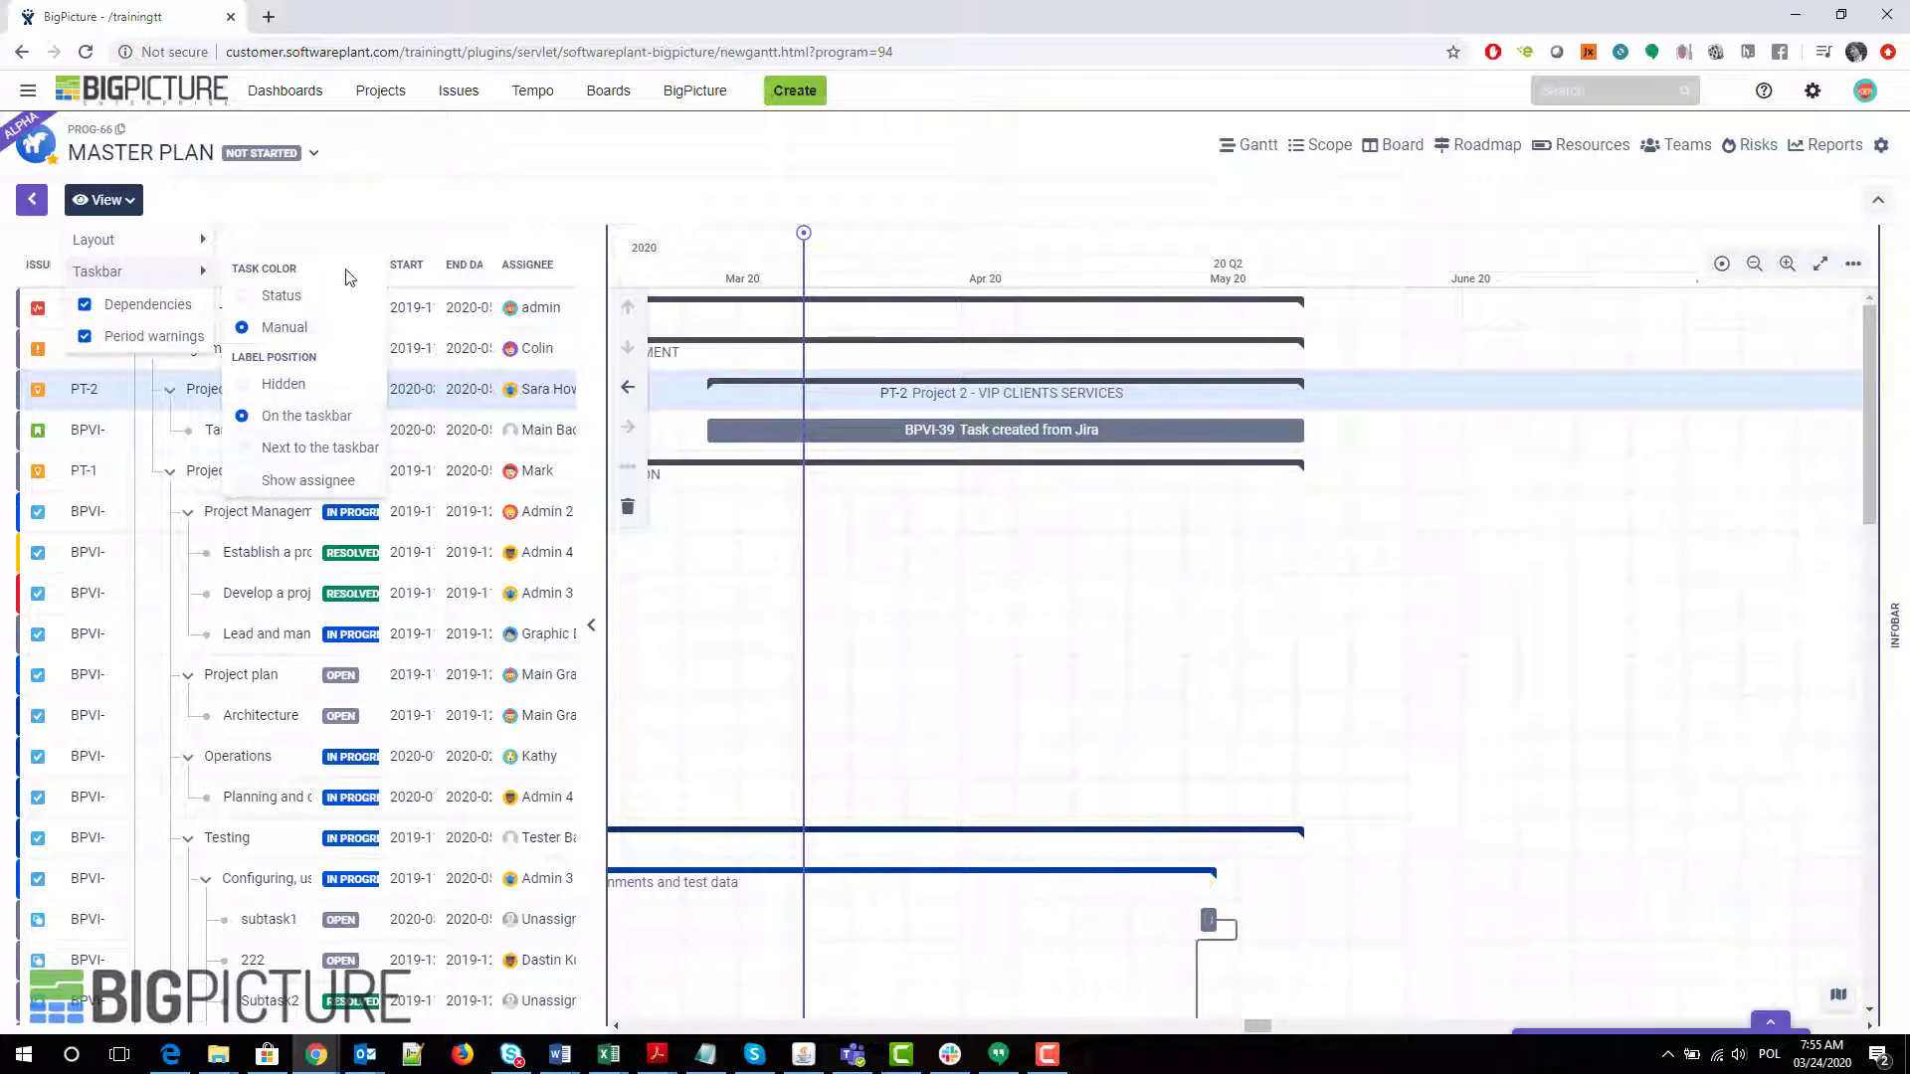
click(336, 206)
click(108, 200)
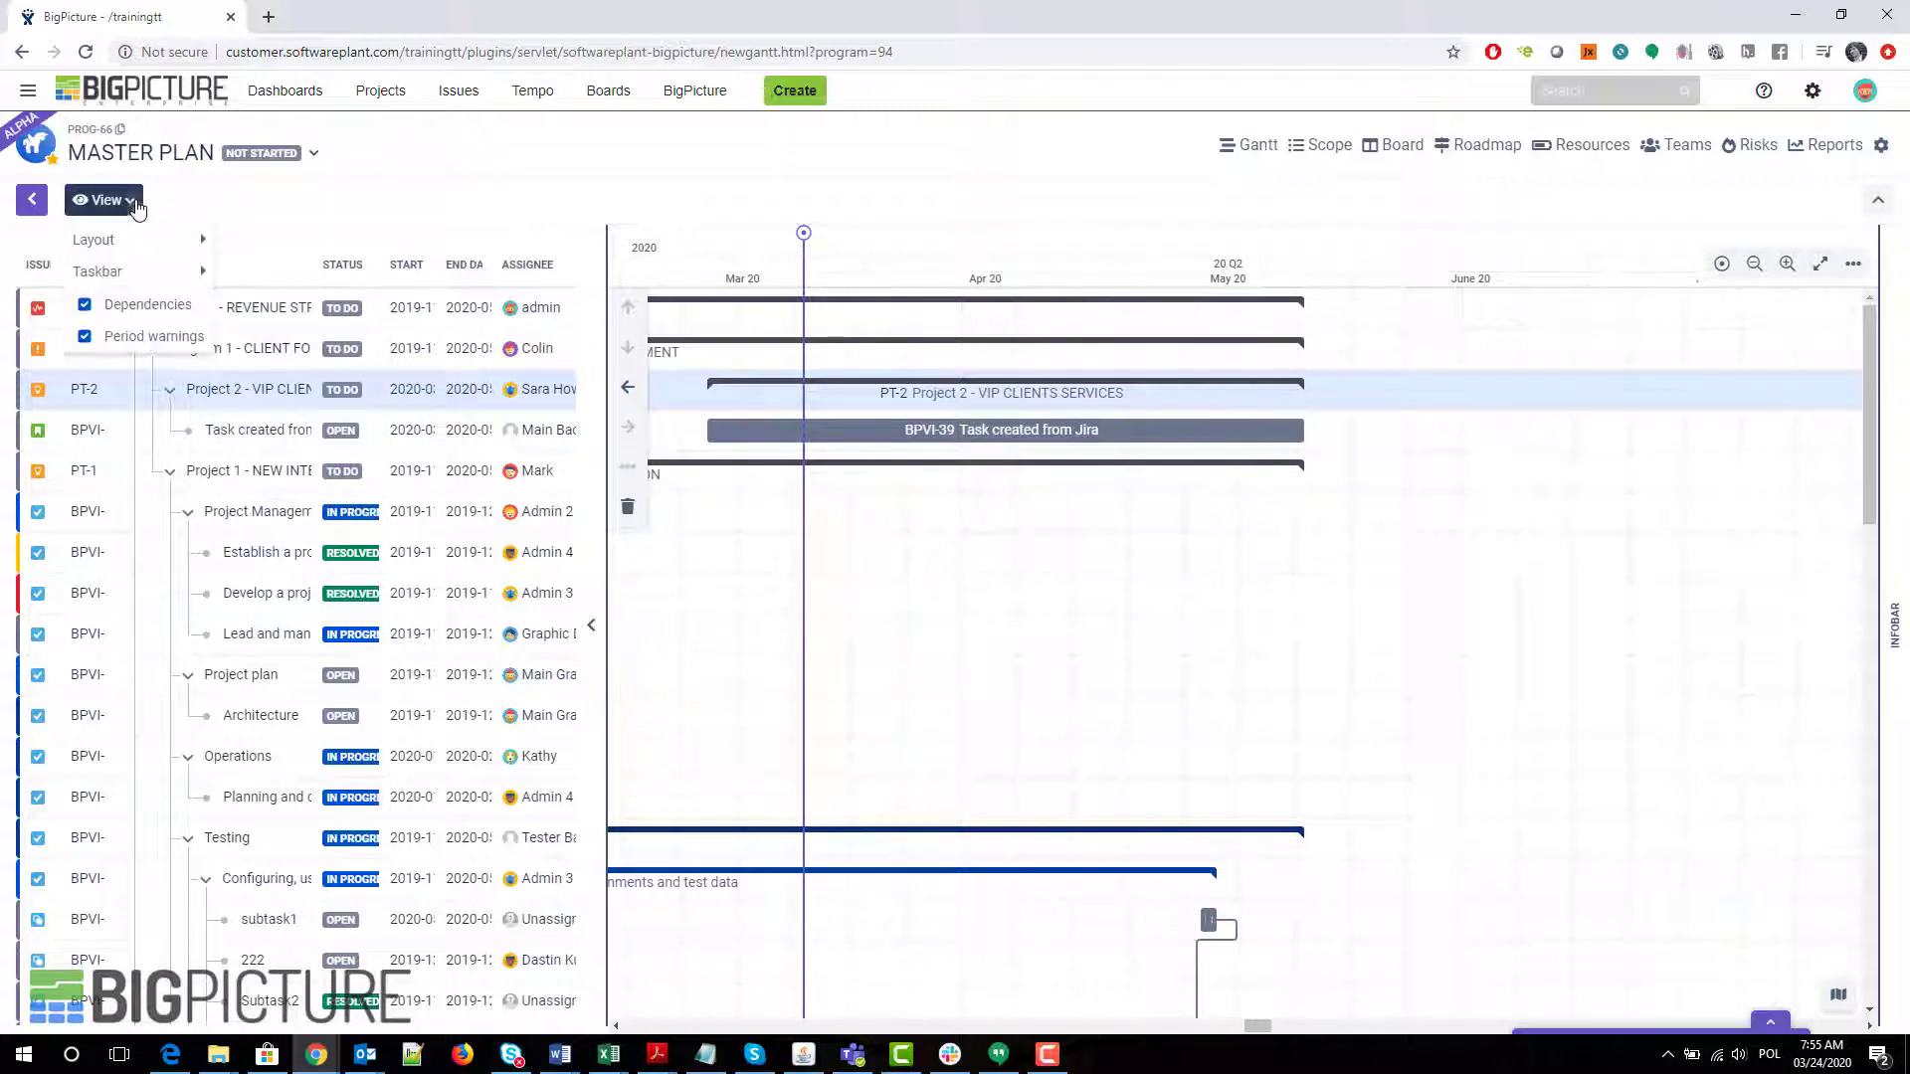
click(388, 216)
click(239, 320)
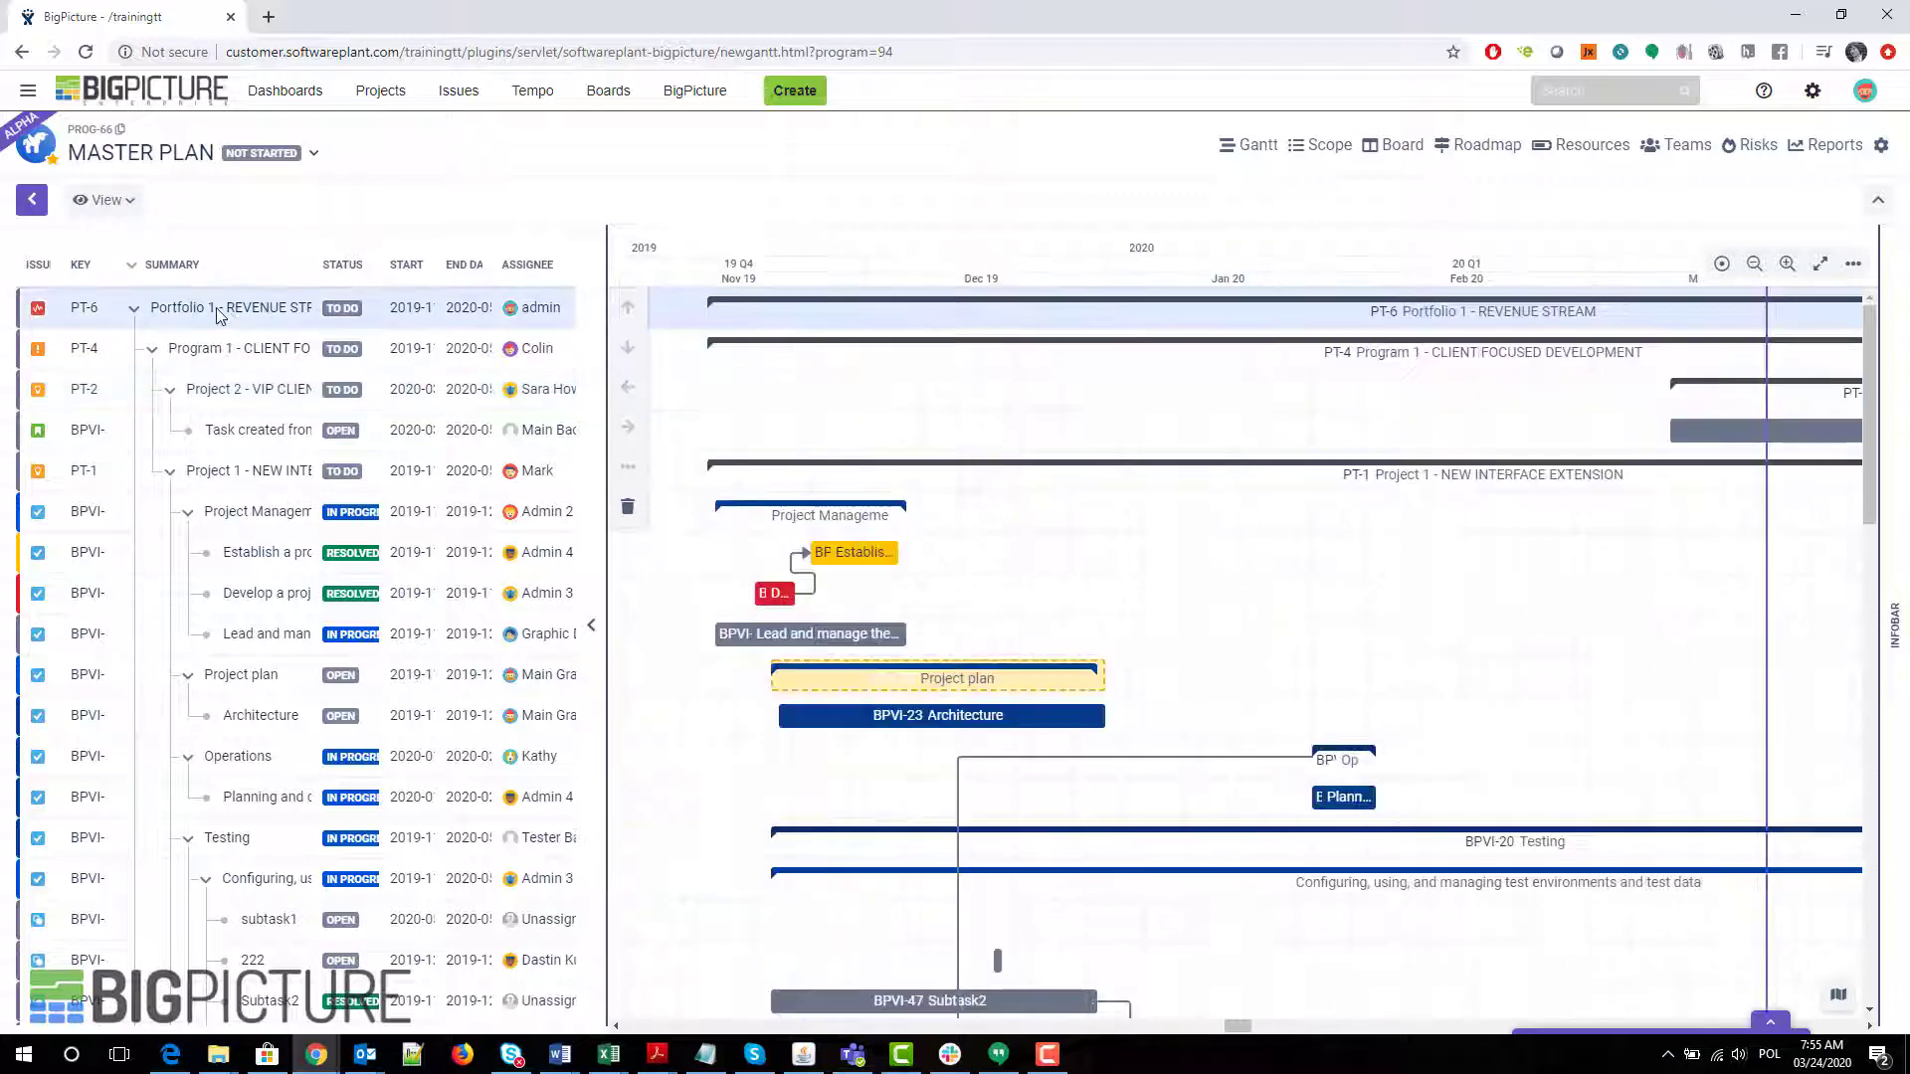
click(265, 352)
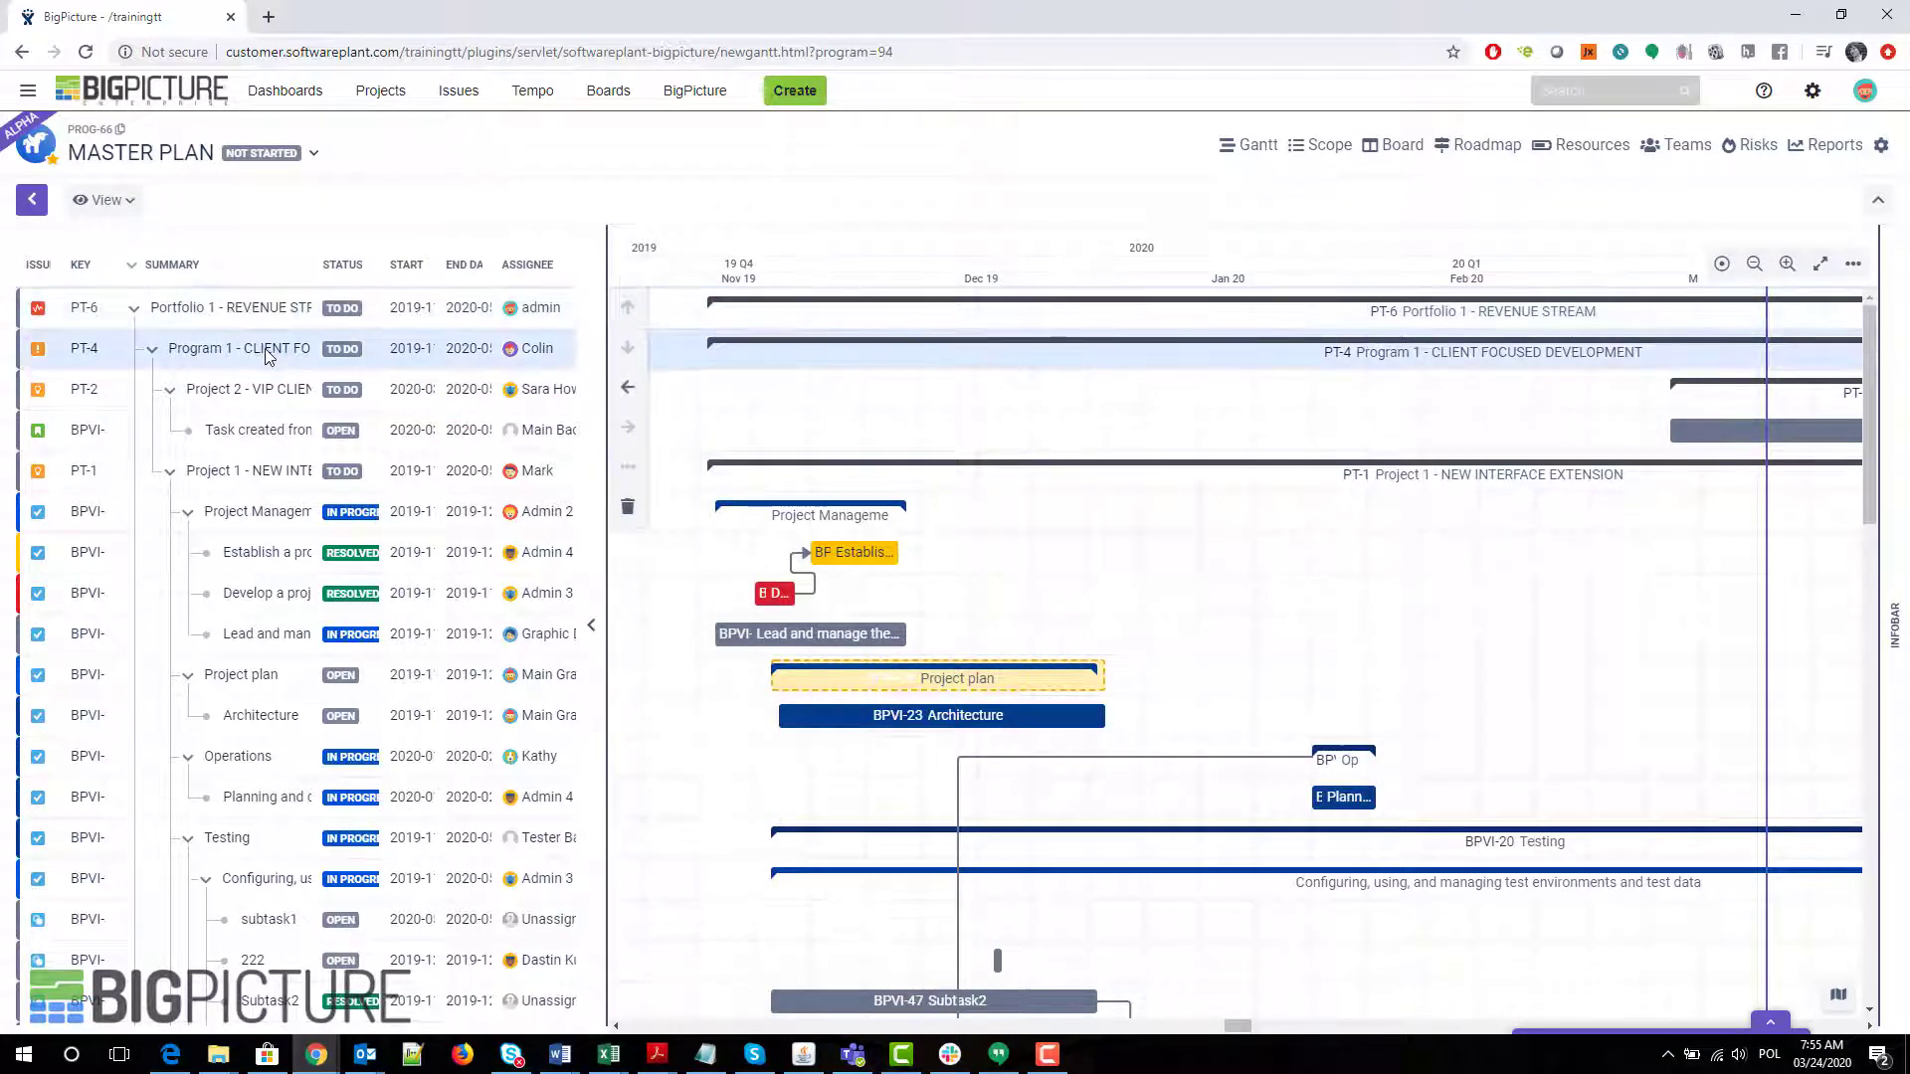
click(425, 354)
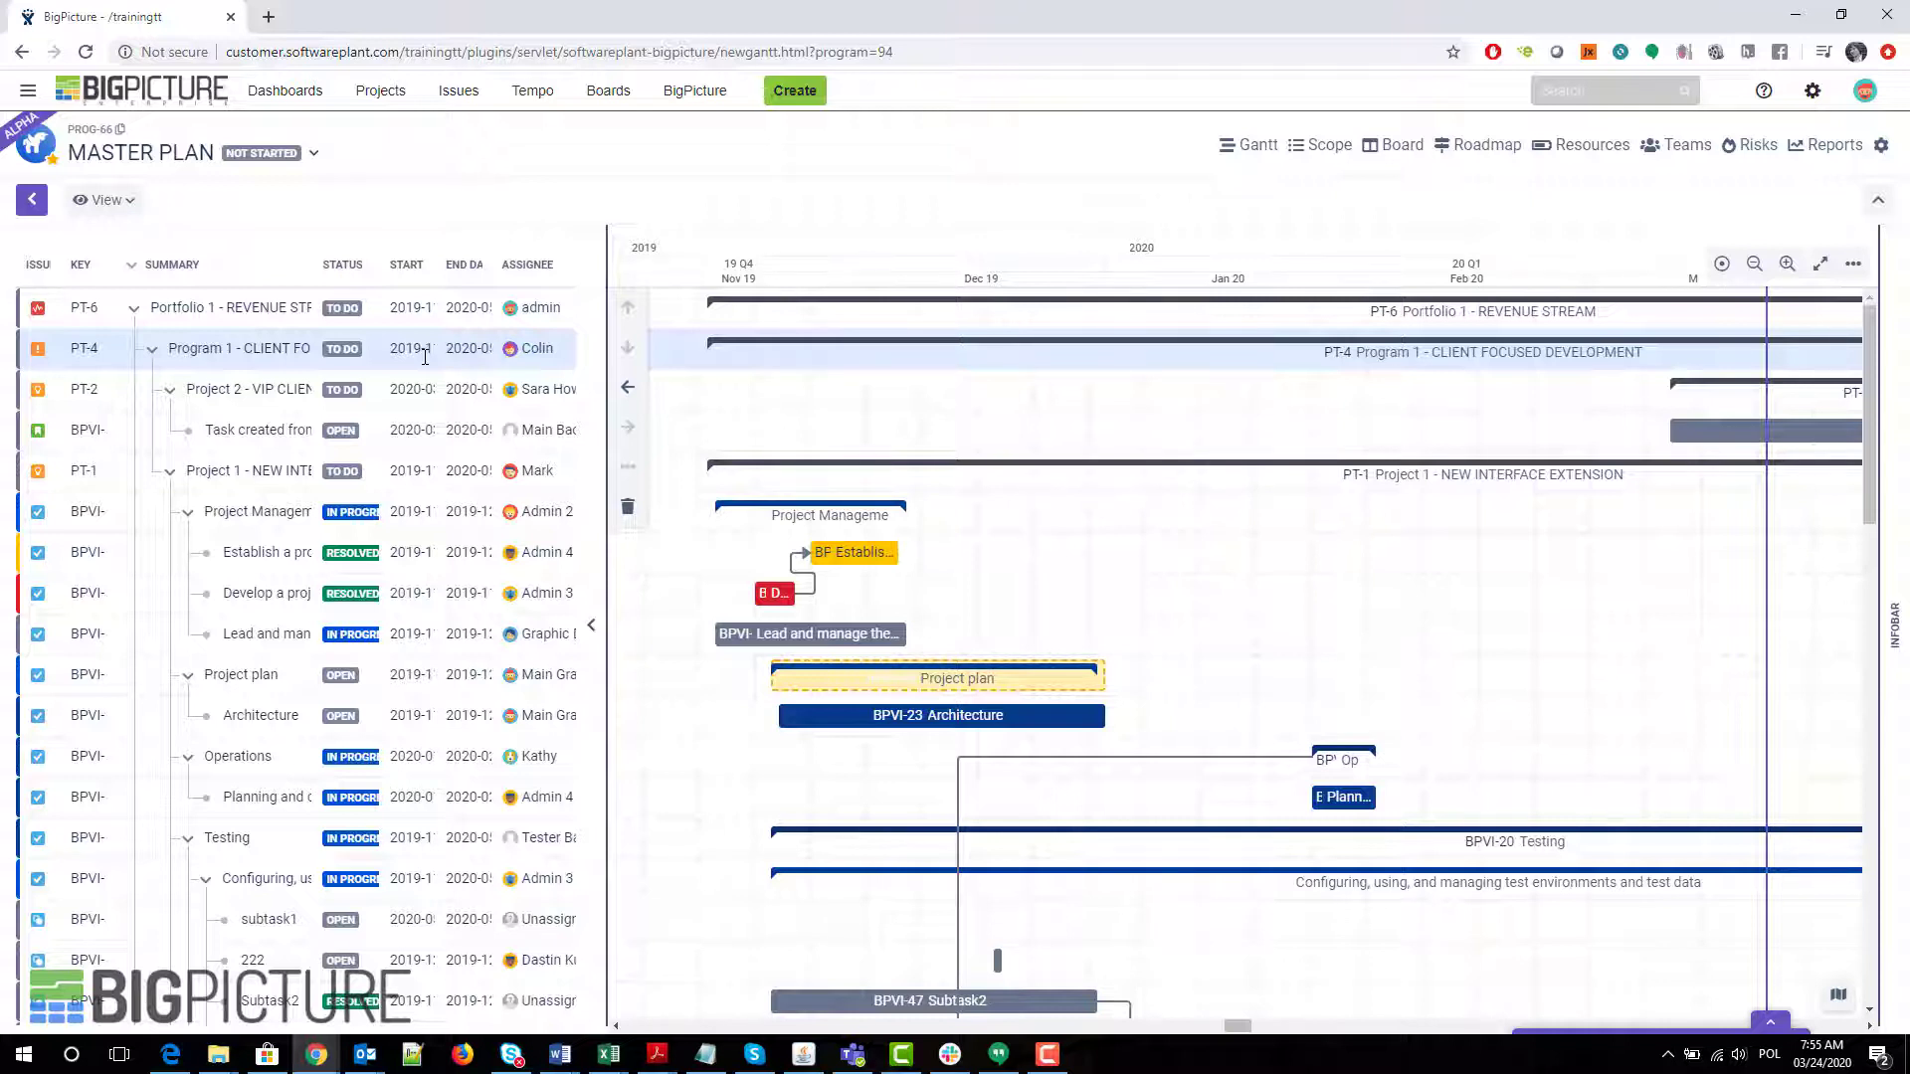
click(550, 428)
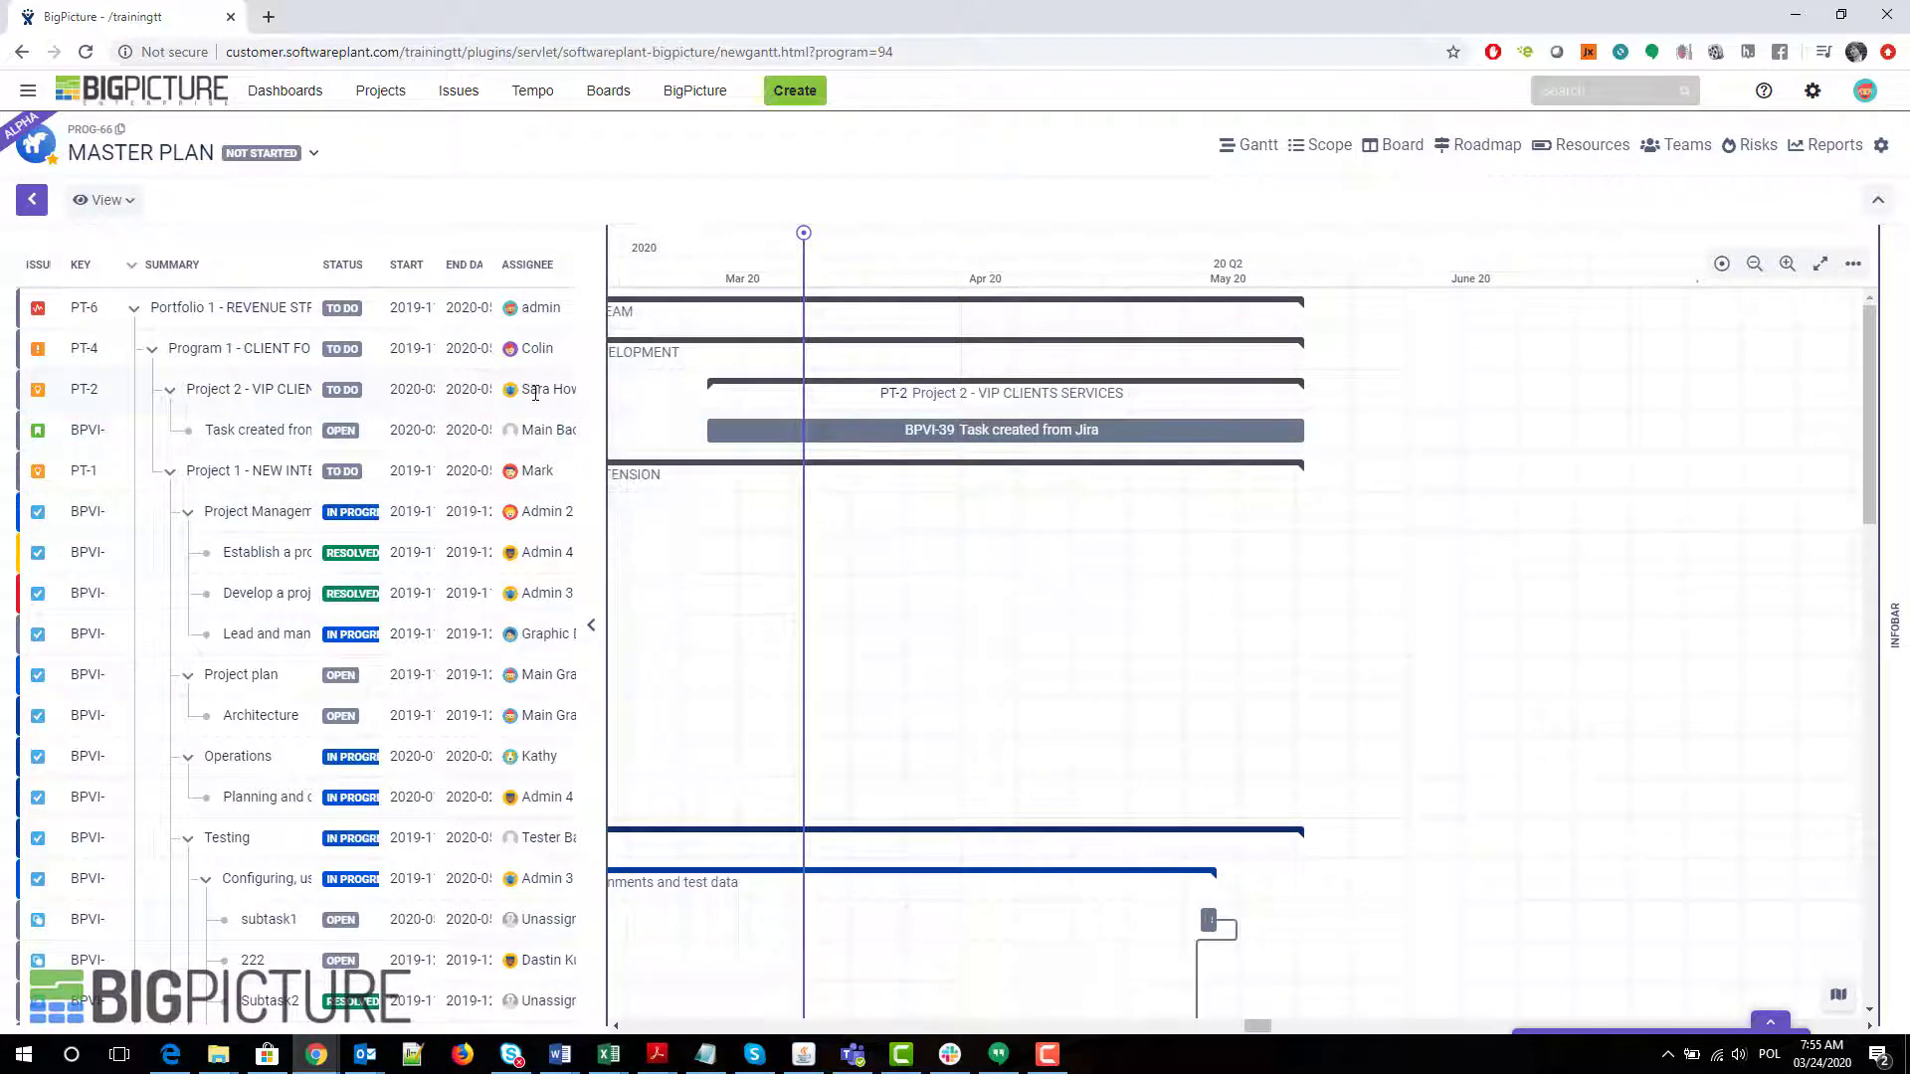
click(530, 389)
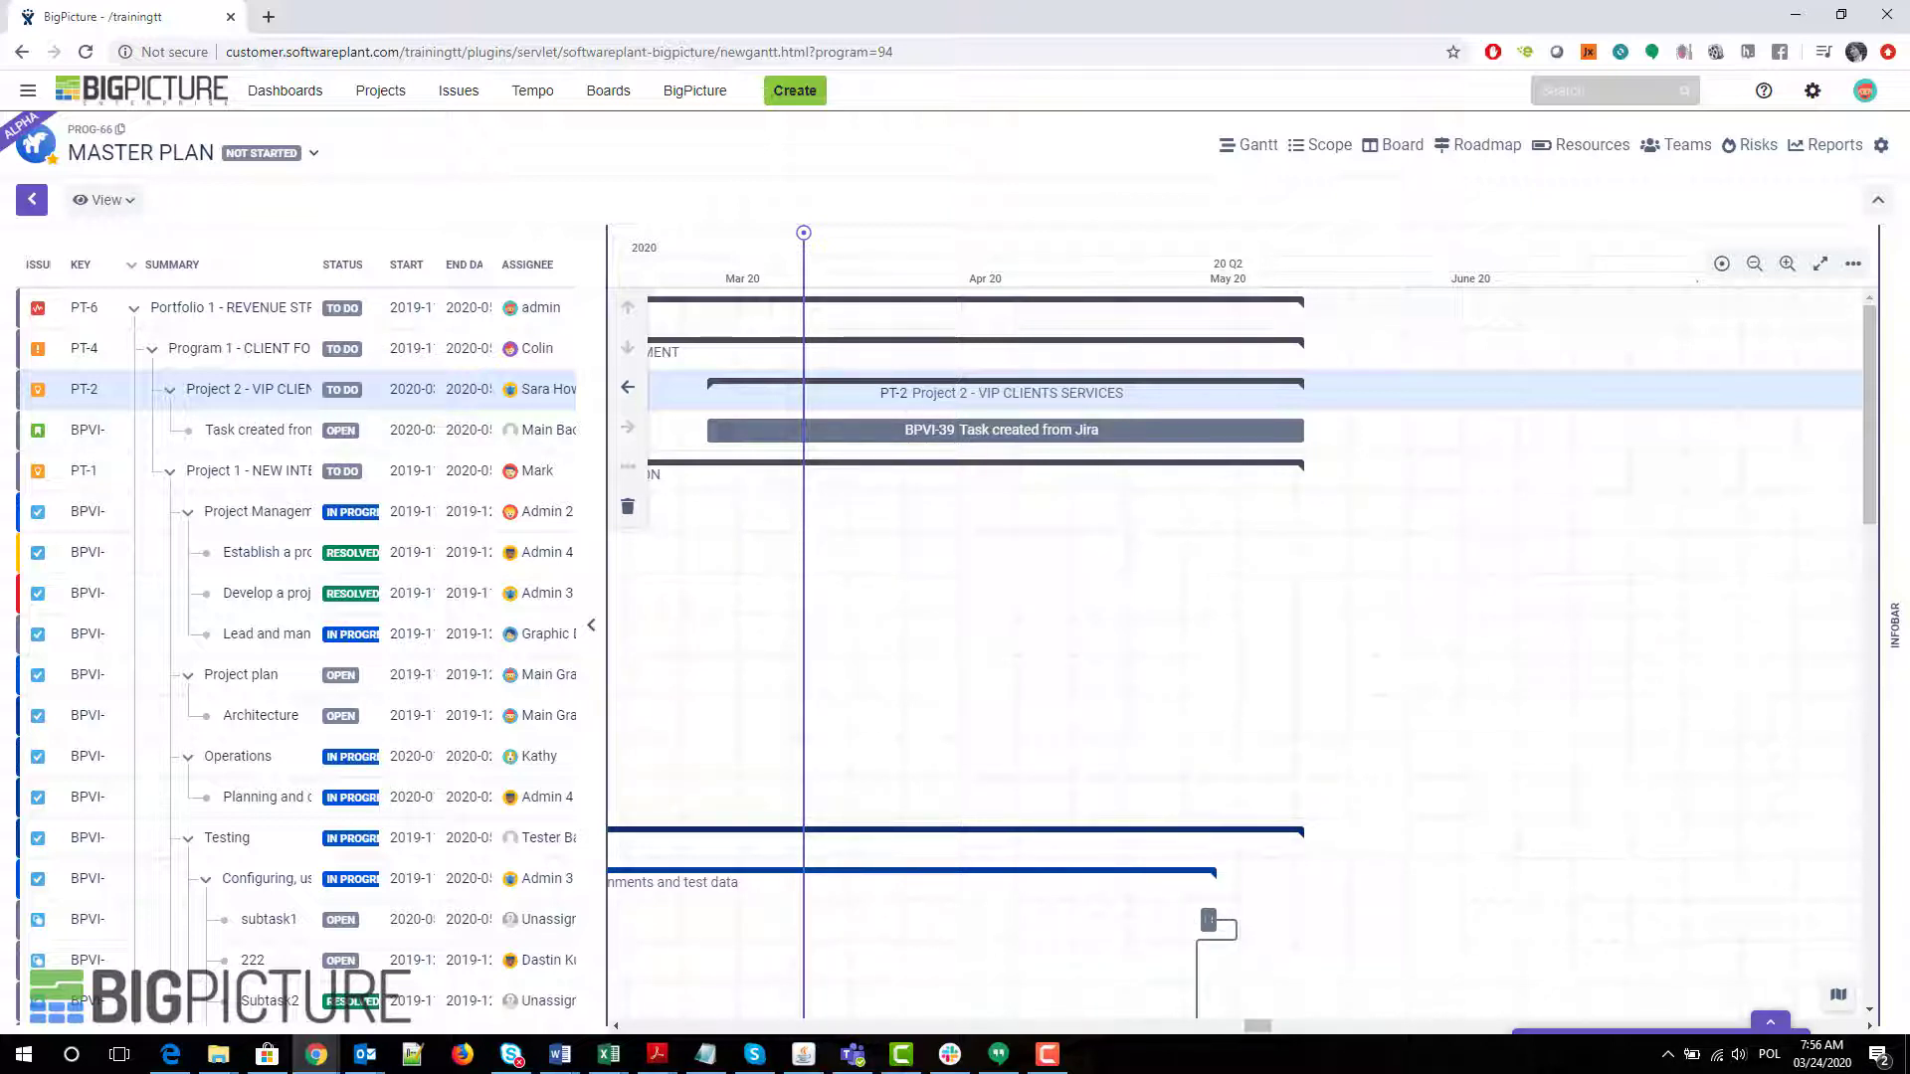
Zoom the timeline out, shift it sideways, and open the Gantt's mini map.
click(1754, 265)
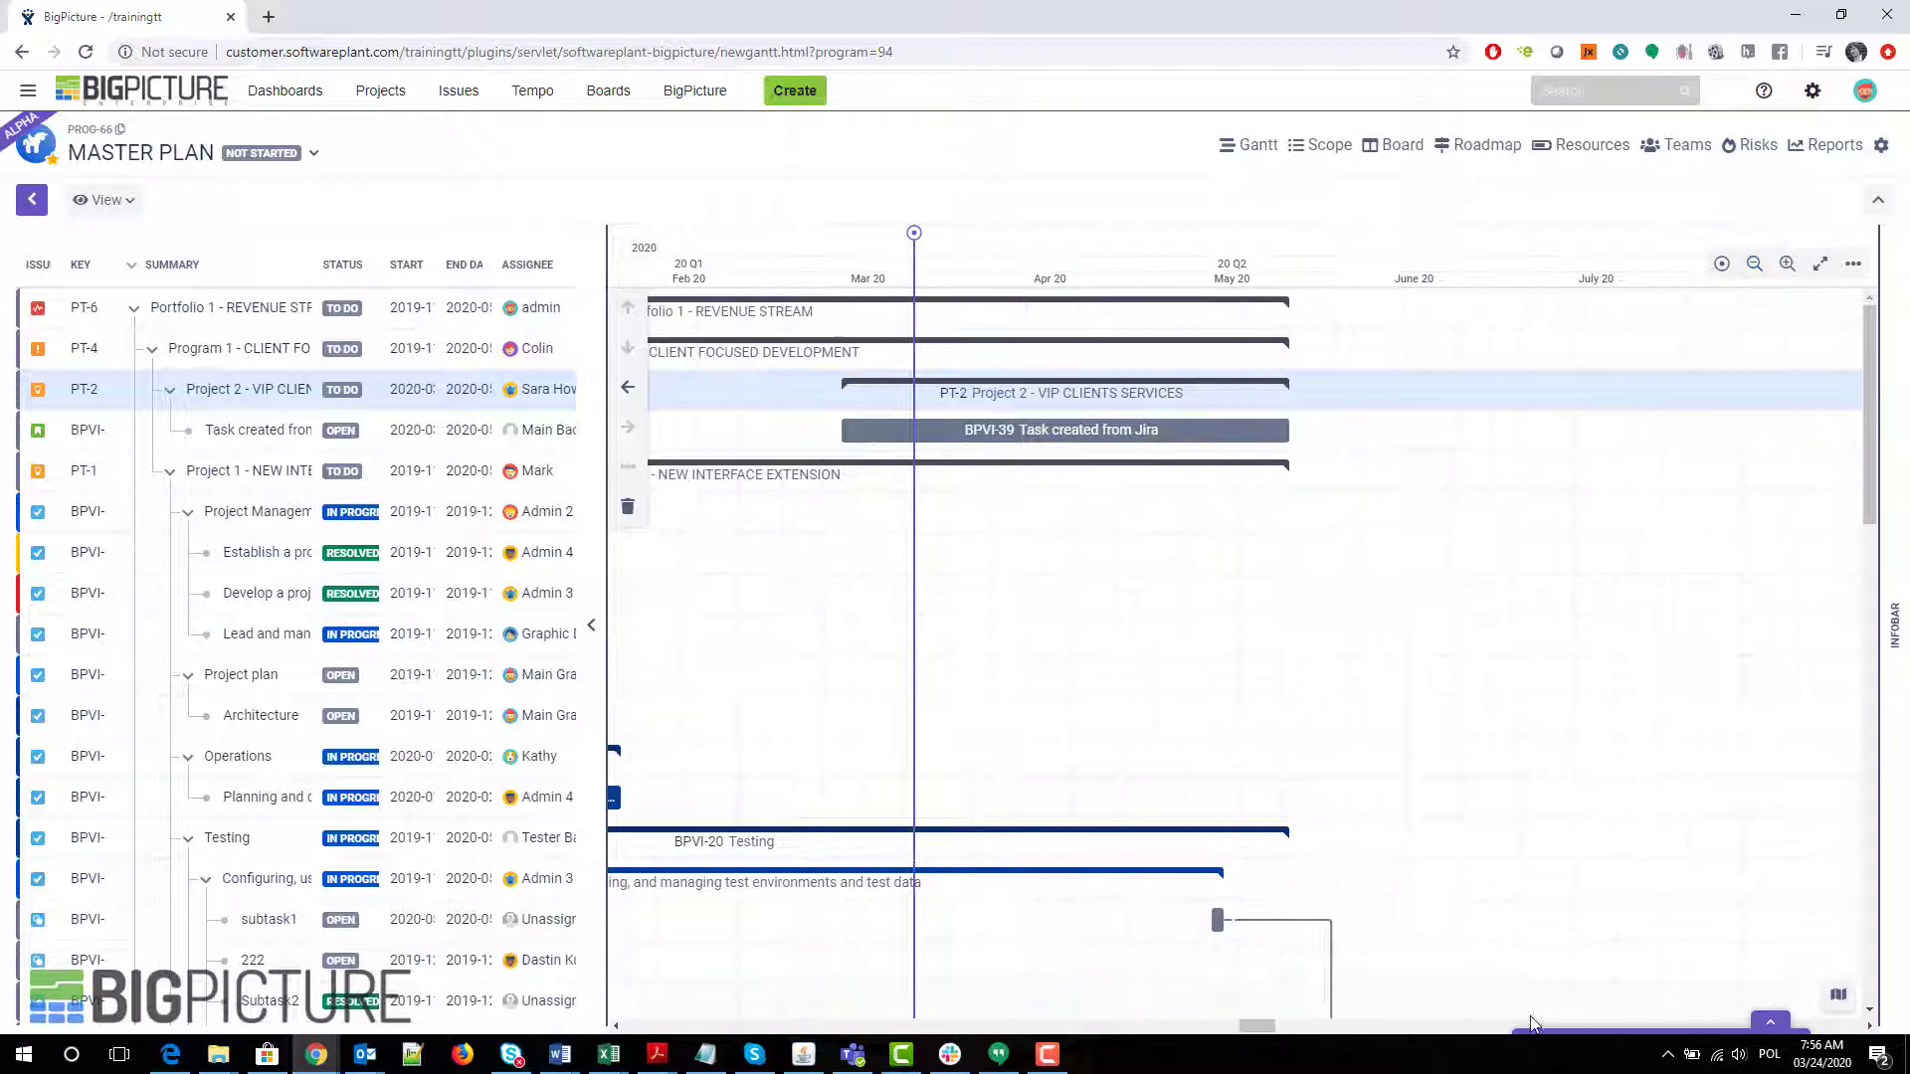
drag(1274, 1028, 1259, 1031)
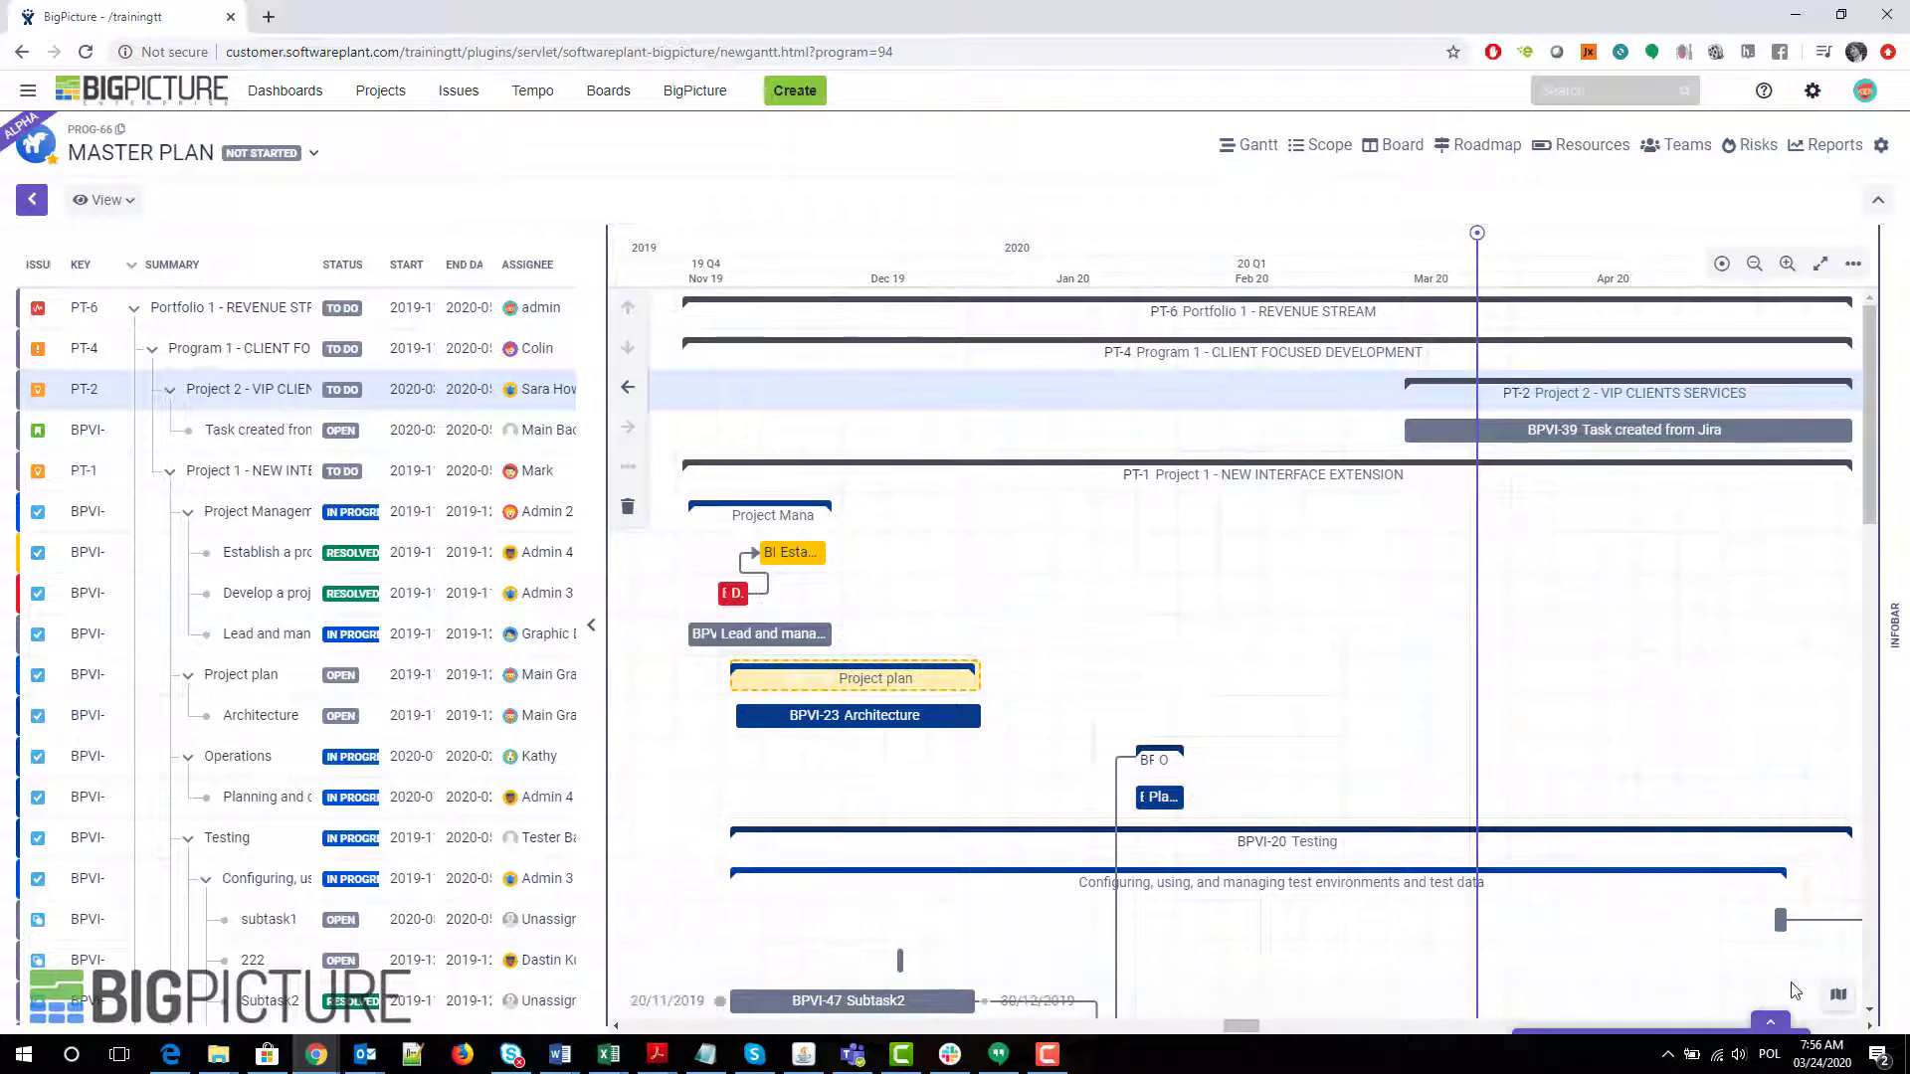
click(1838, 995)
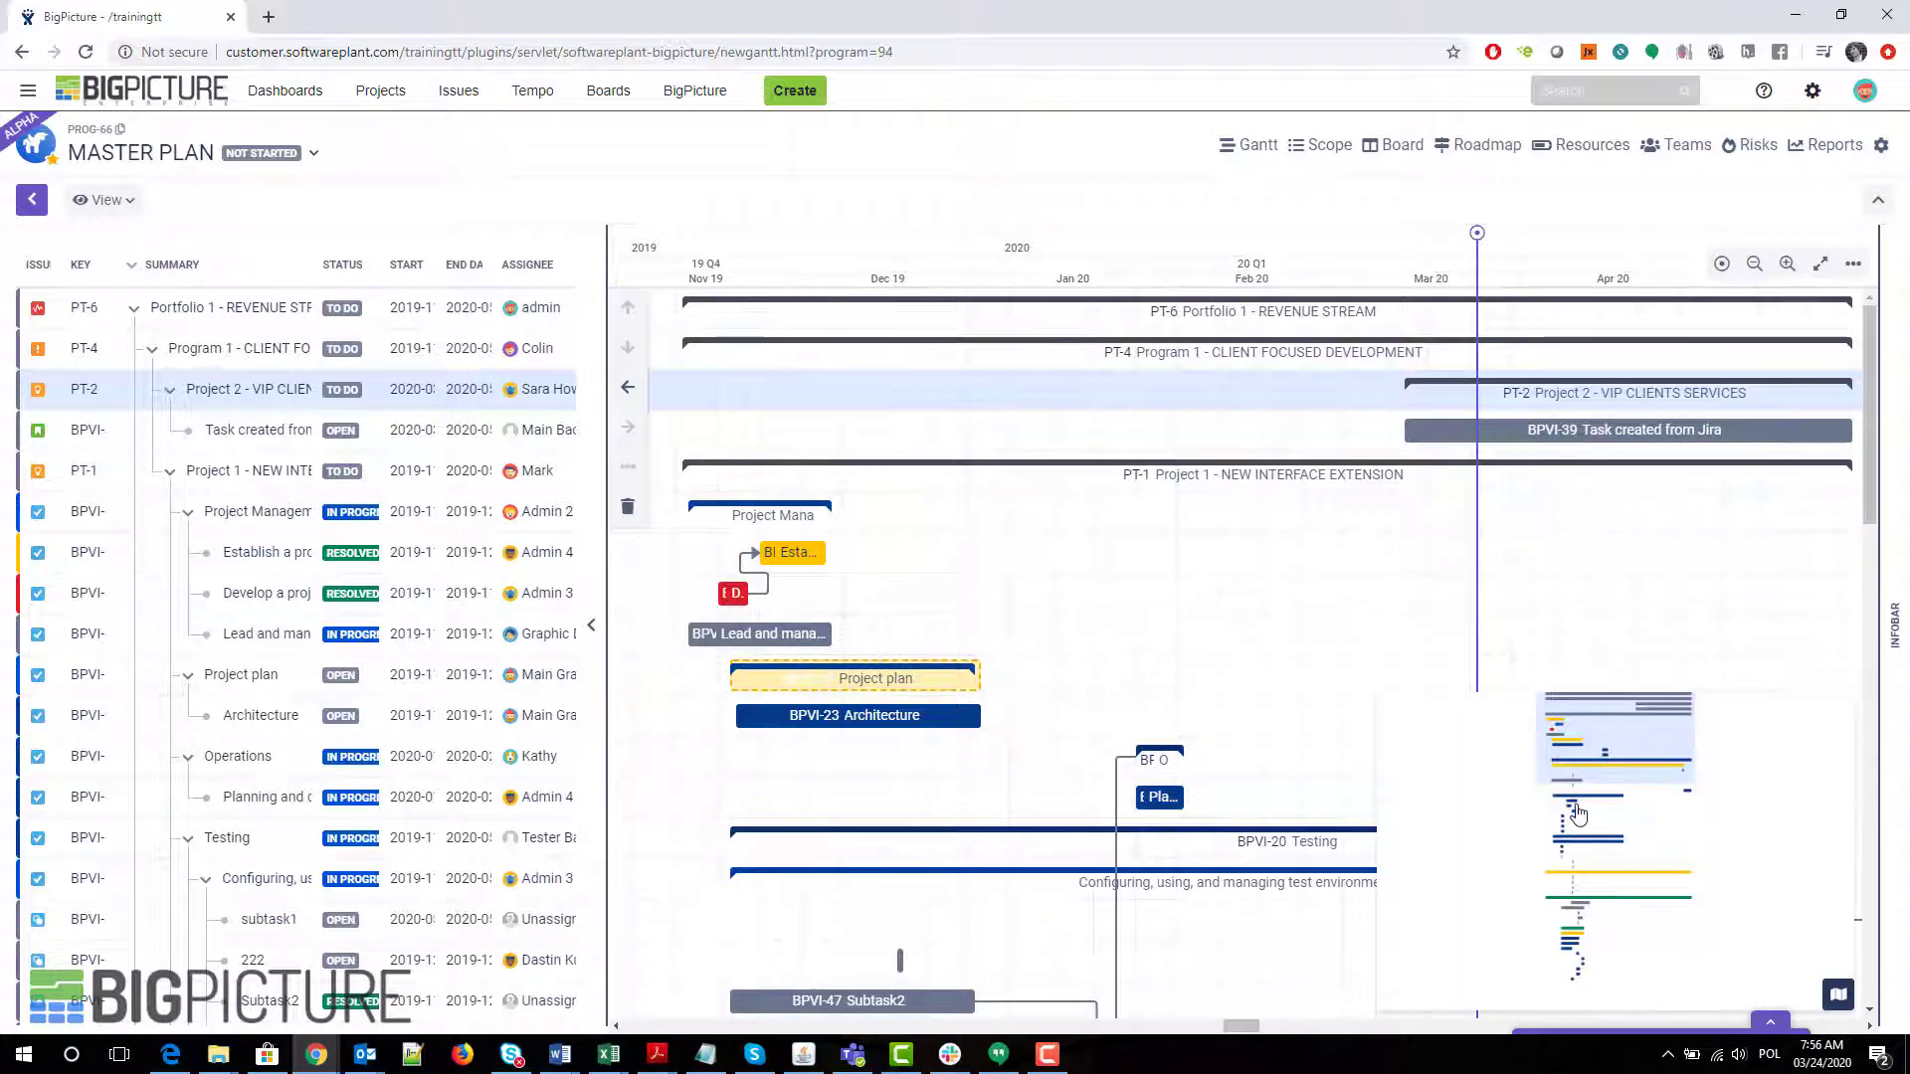
Use the mini map to jump down to the milestone rows and back up to Portfolio.
click(1599, 841)
click(1592, 900)
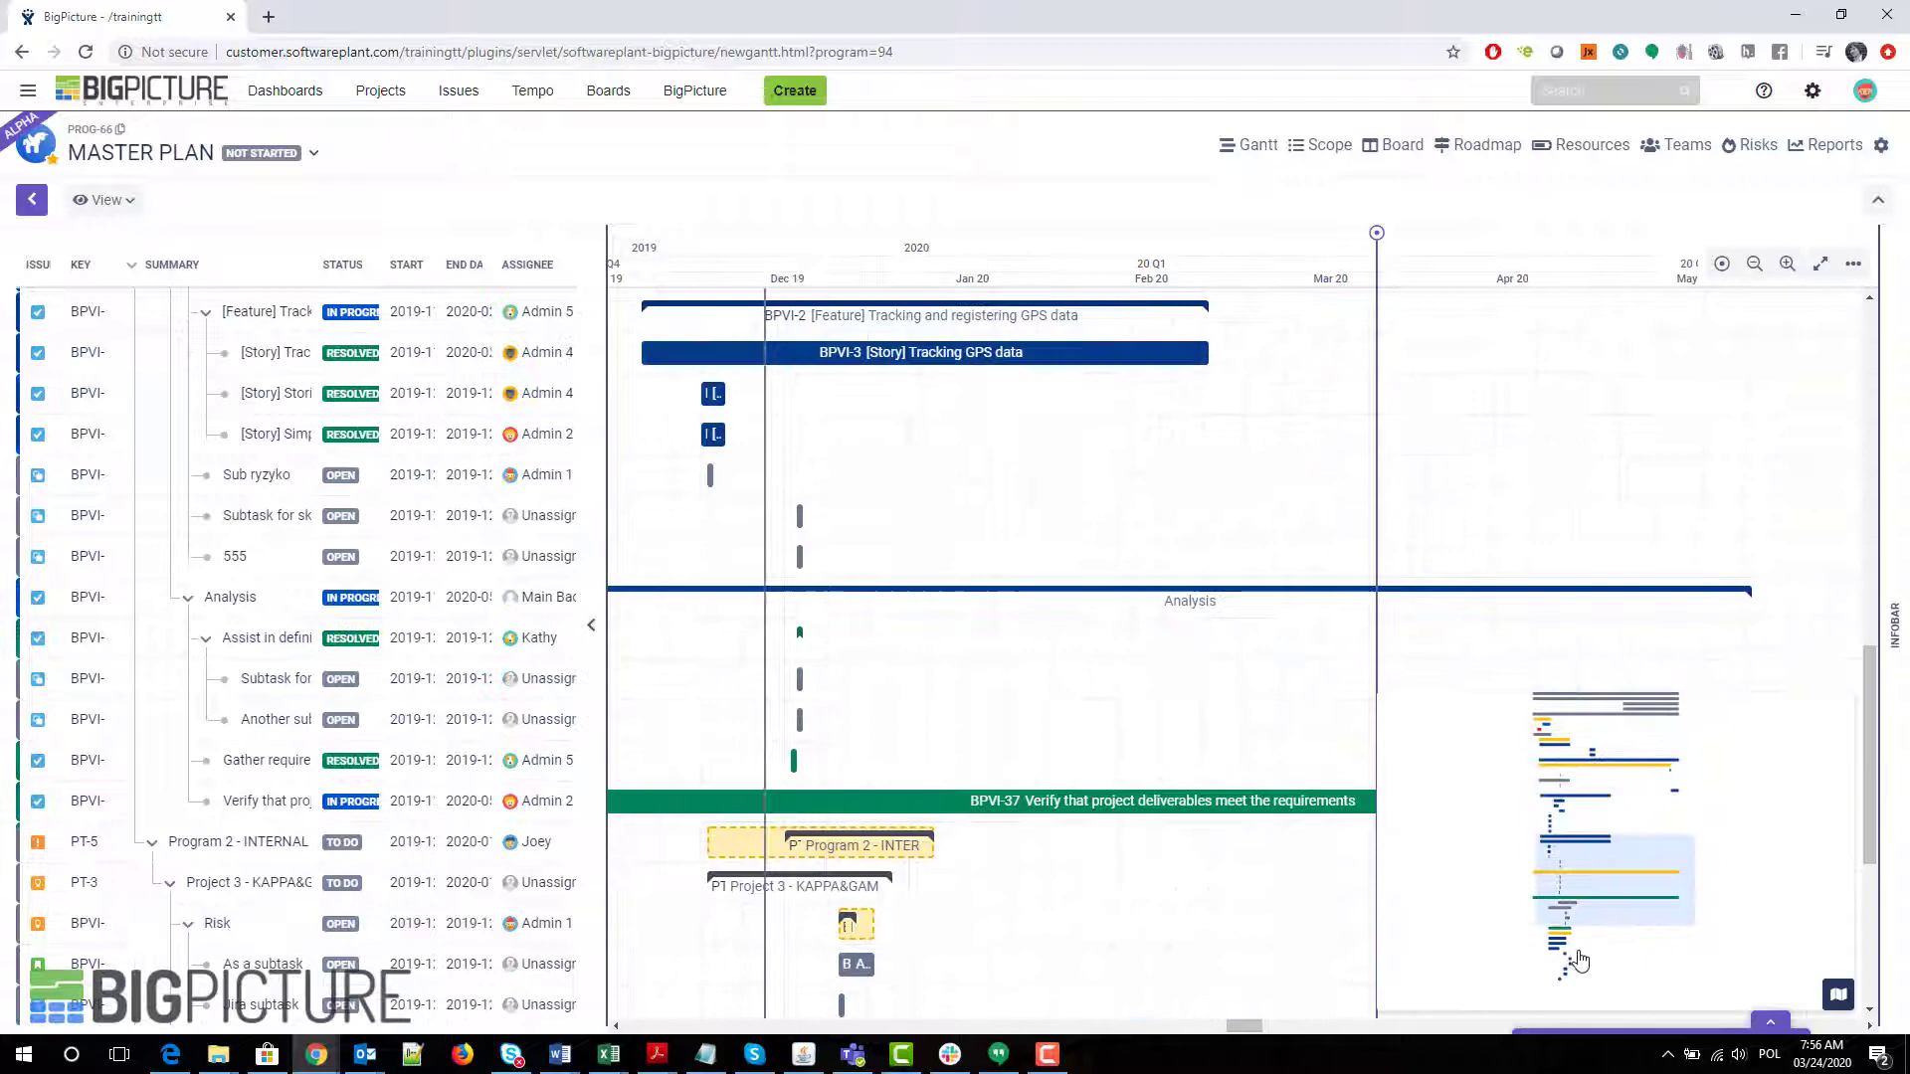
click(1569, 985)
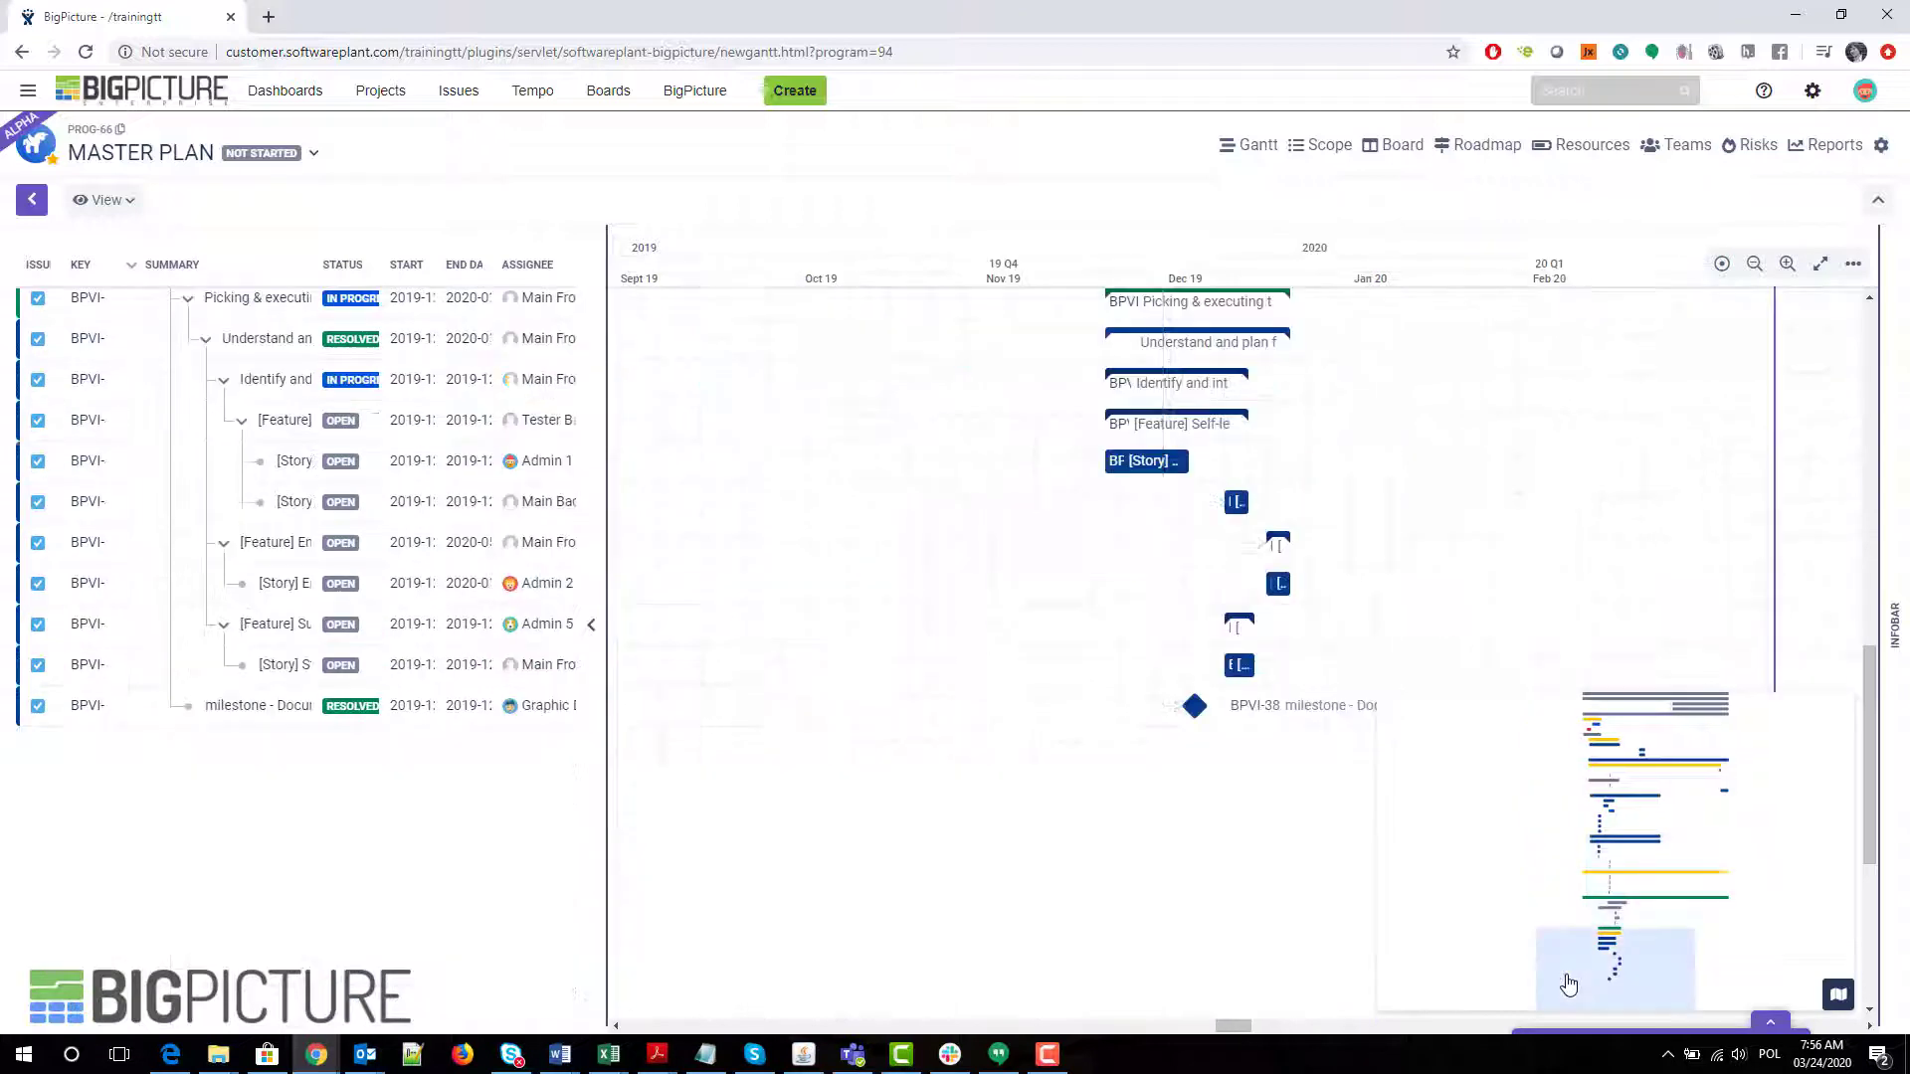
click(1624, 808)
click(1624, 734)
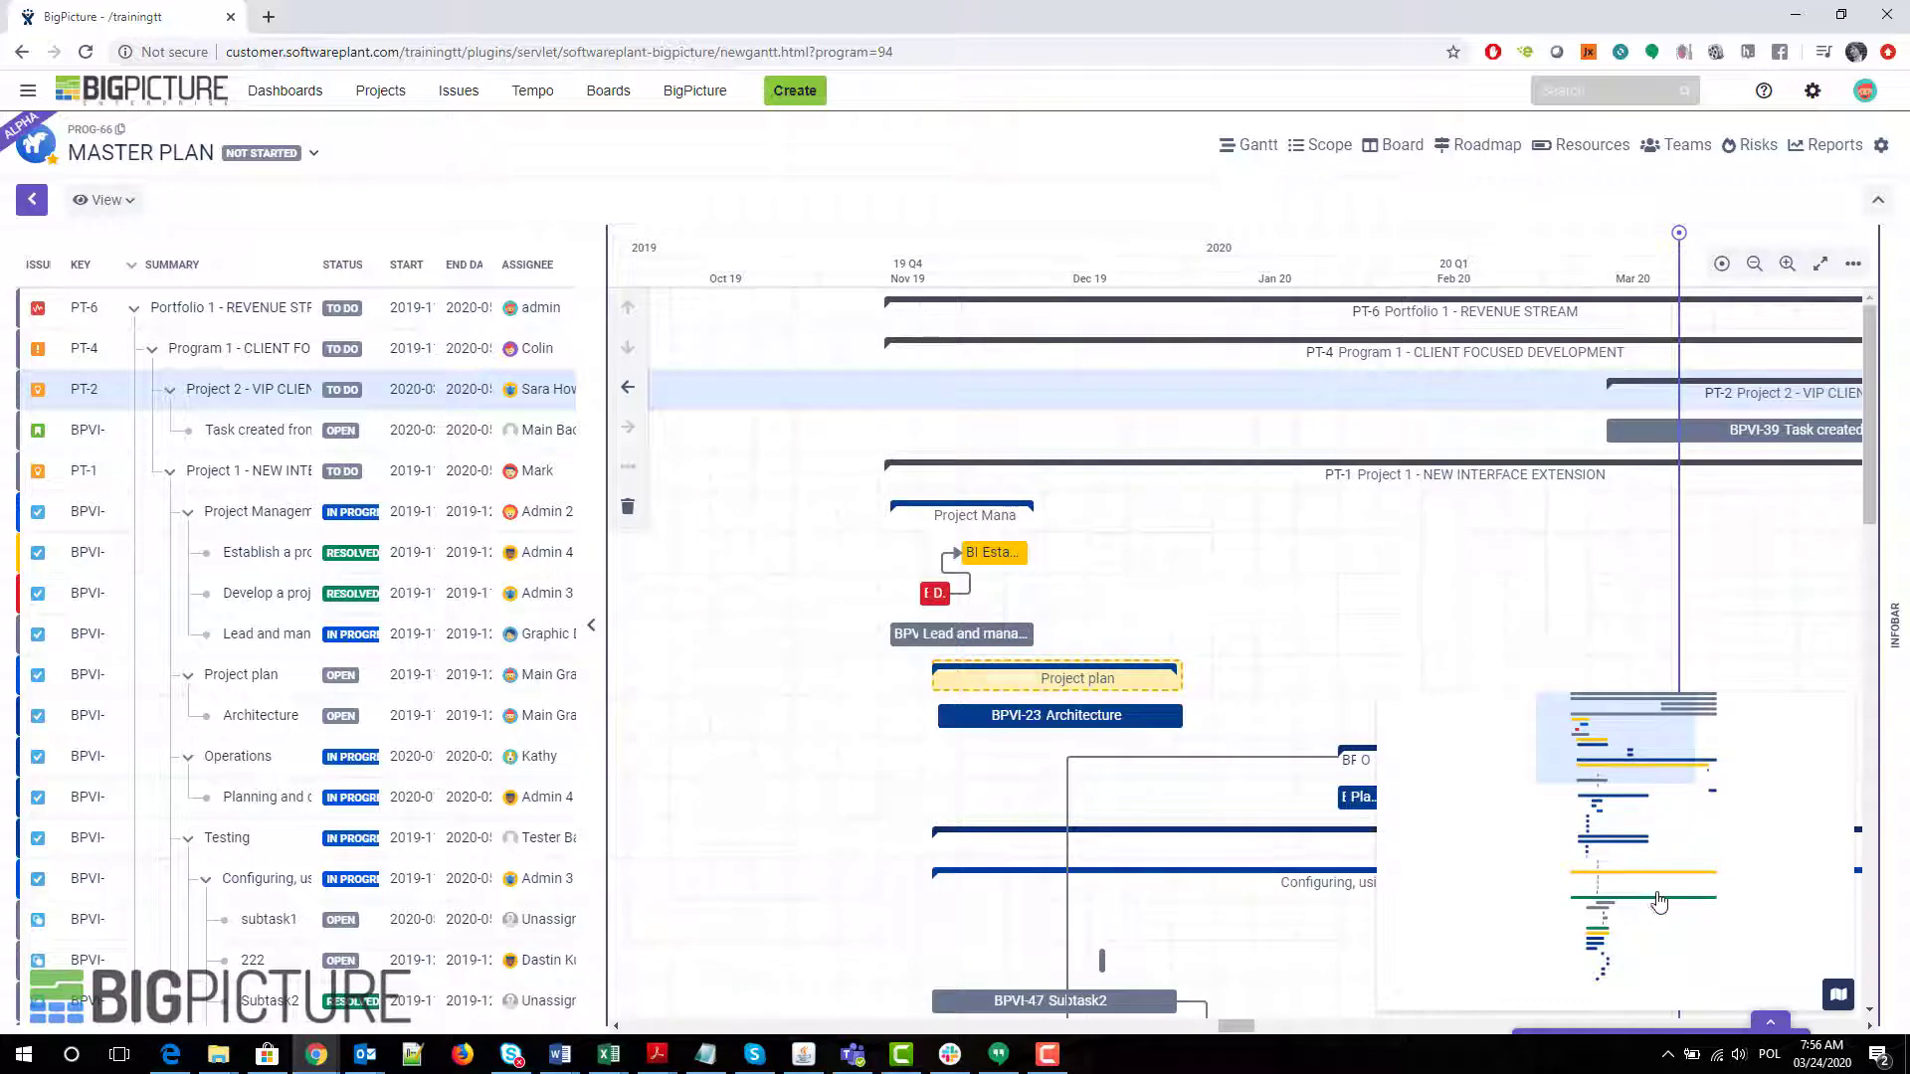
Use the mini map to jump across periods from Nov 18 to Apr 20, ending on Project 1.
click(1689, 853)
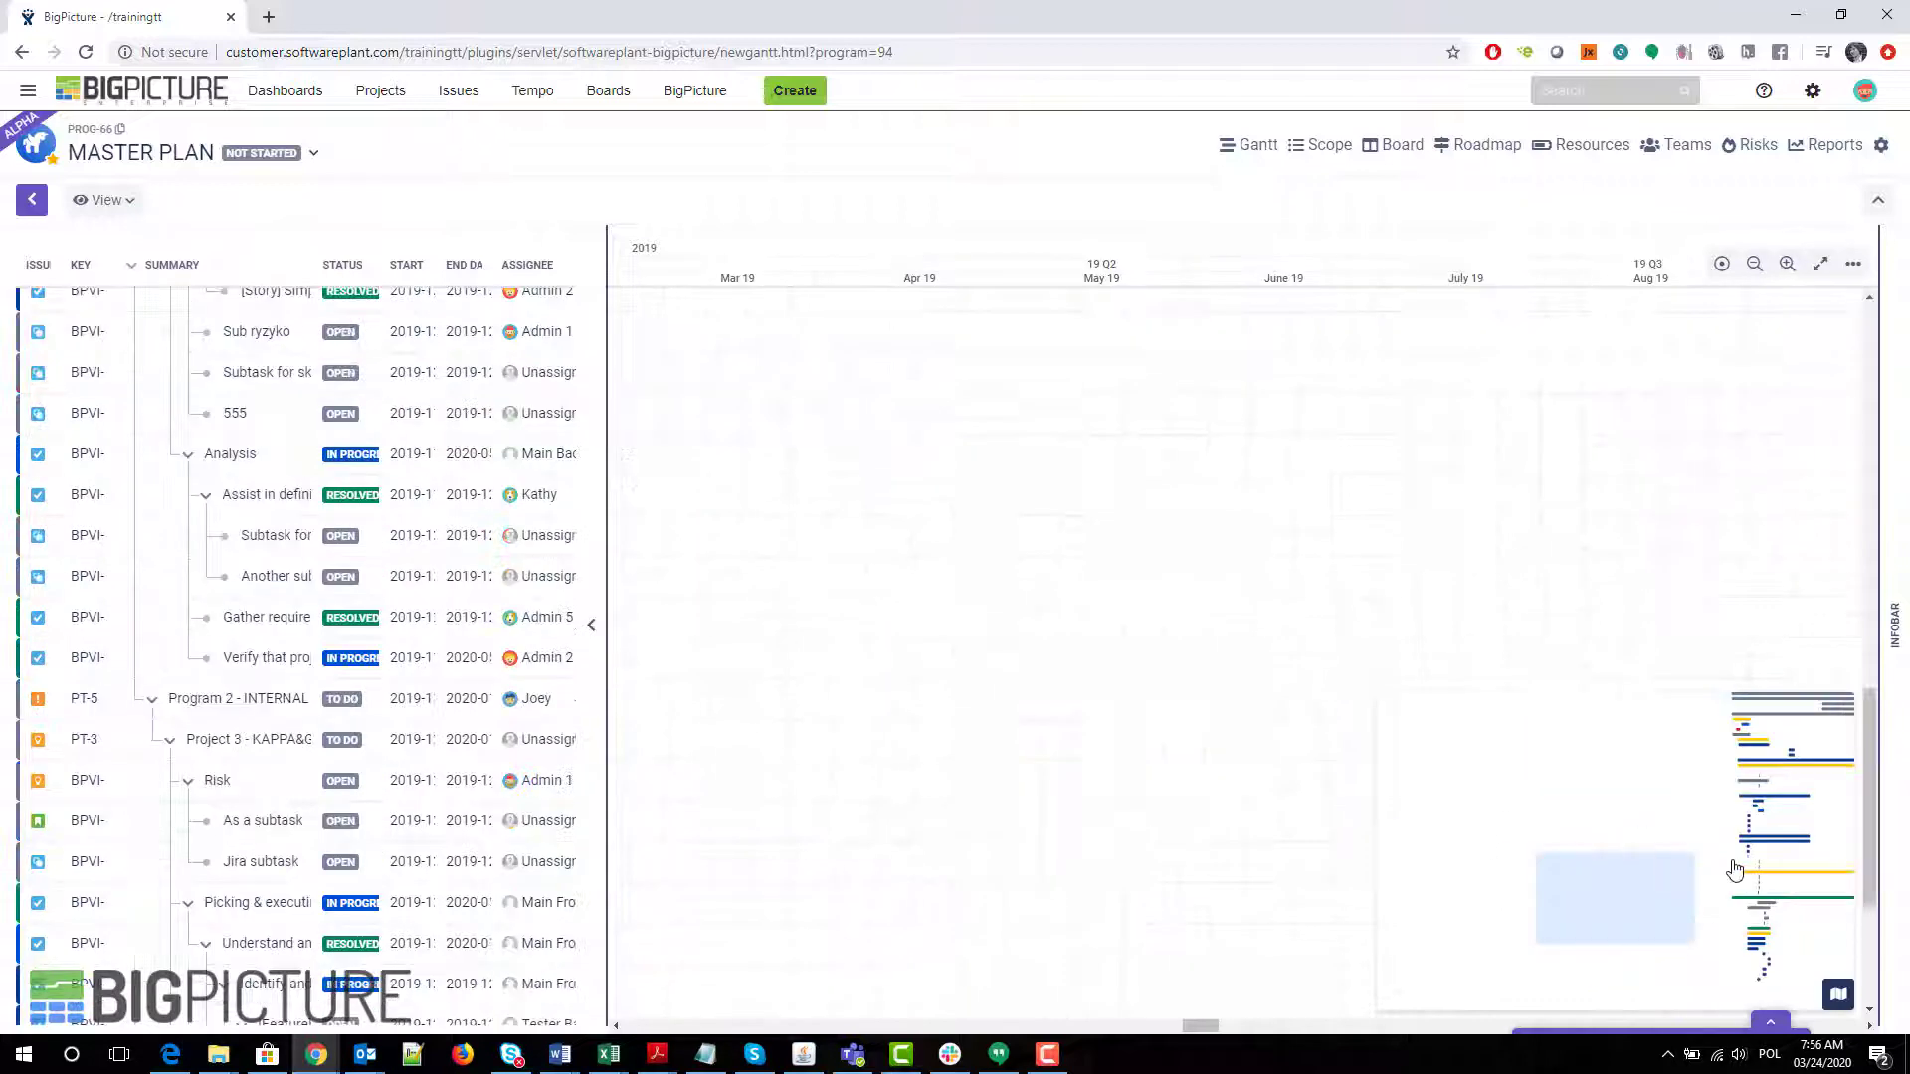
click(1735, 870)
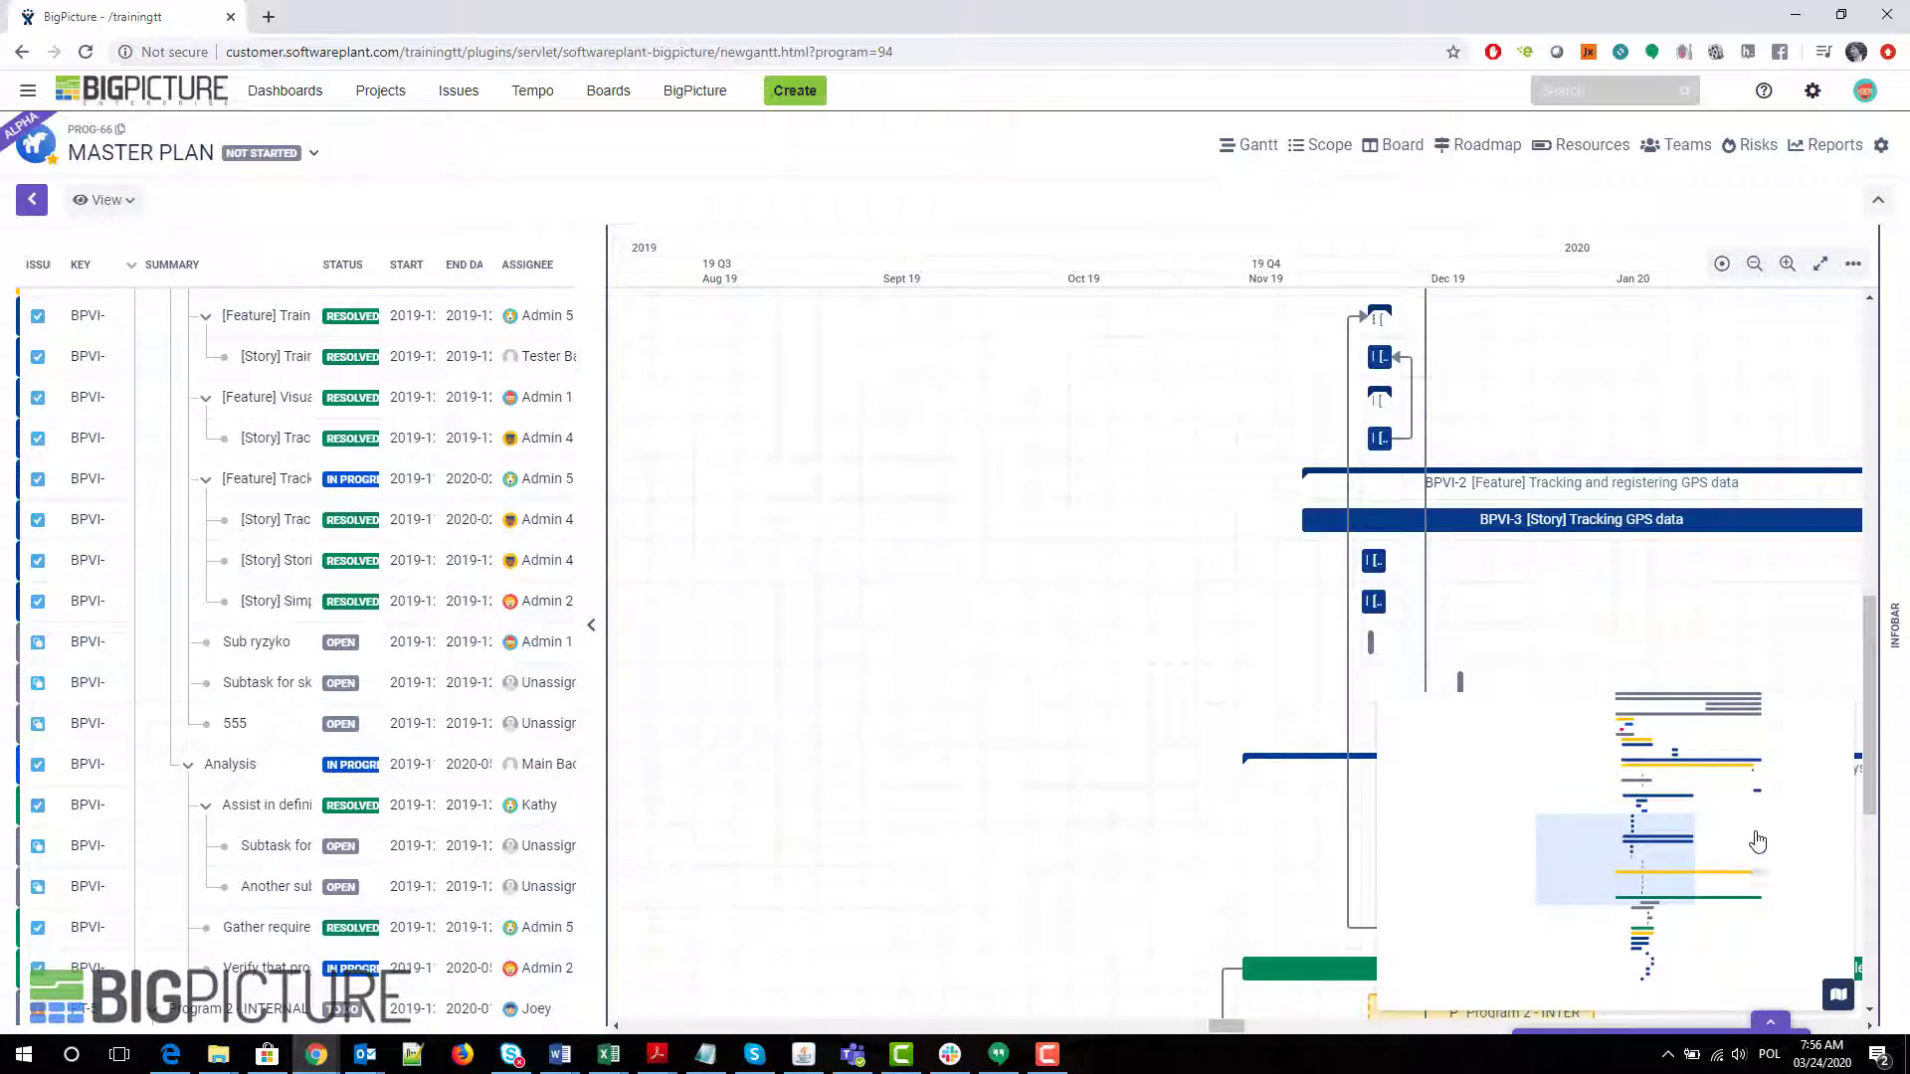
click(1420, 899)
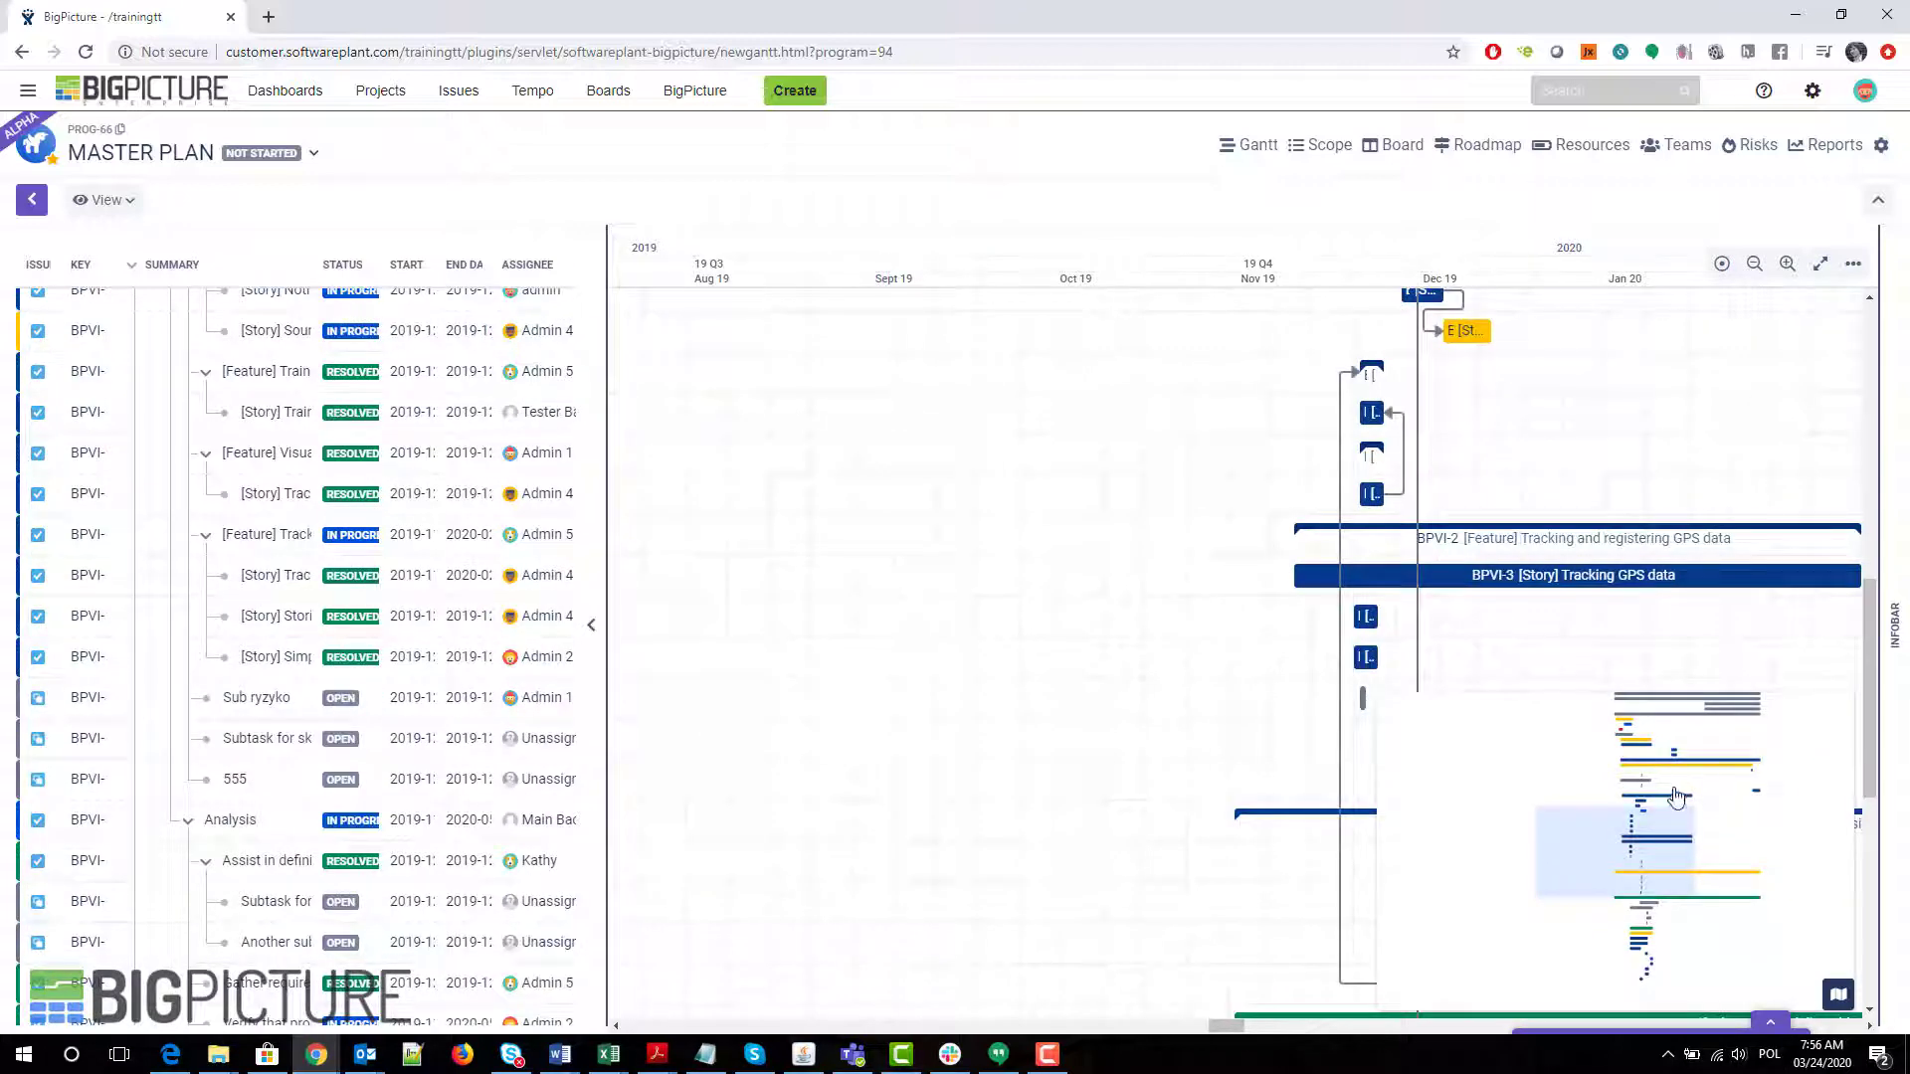
click(1679, 785)
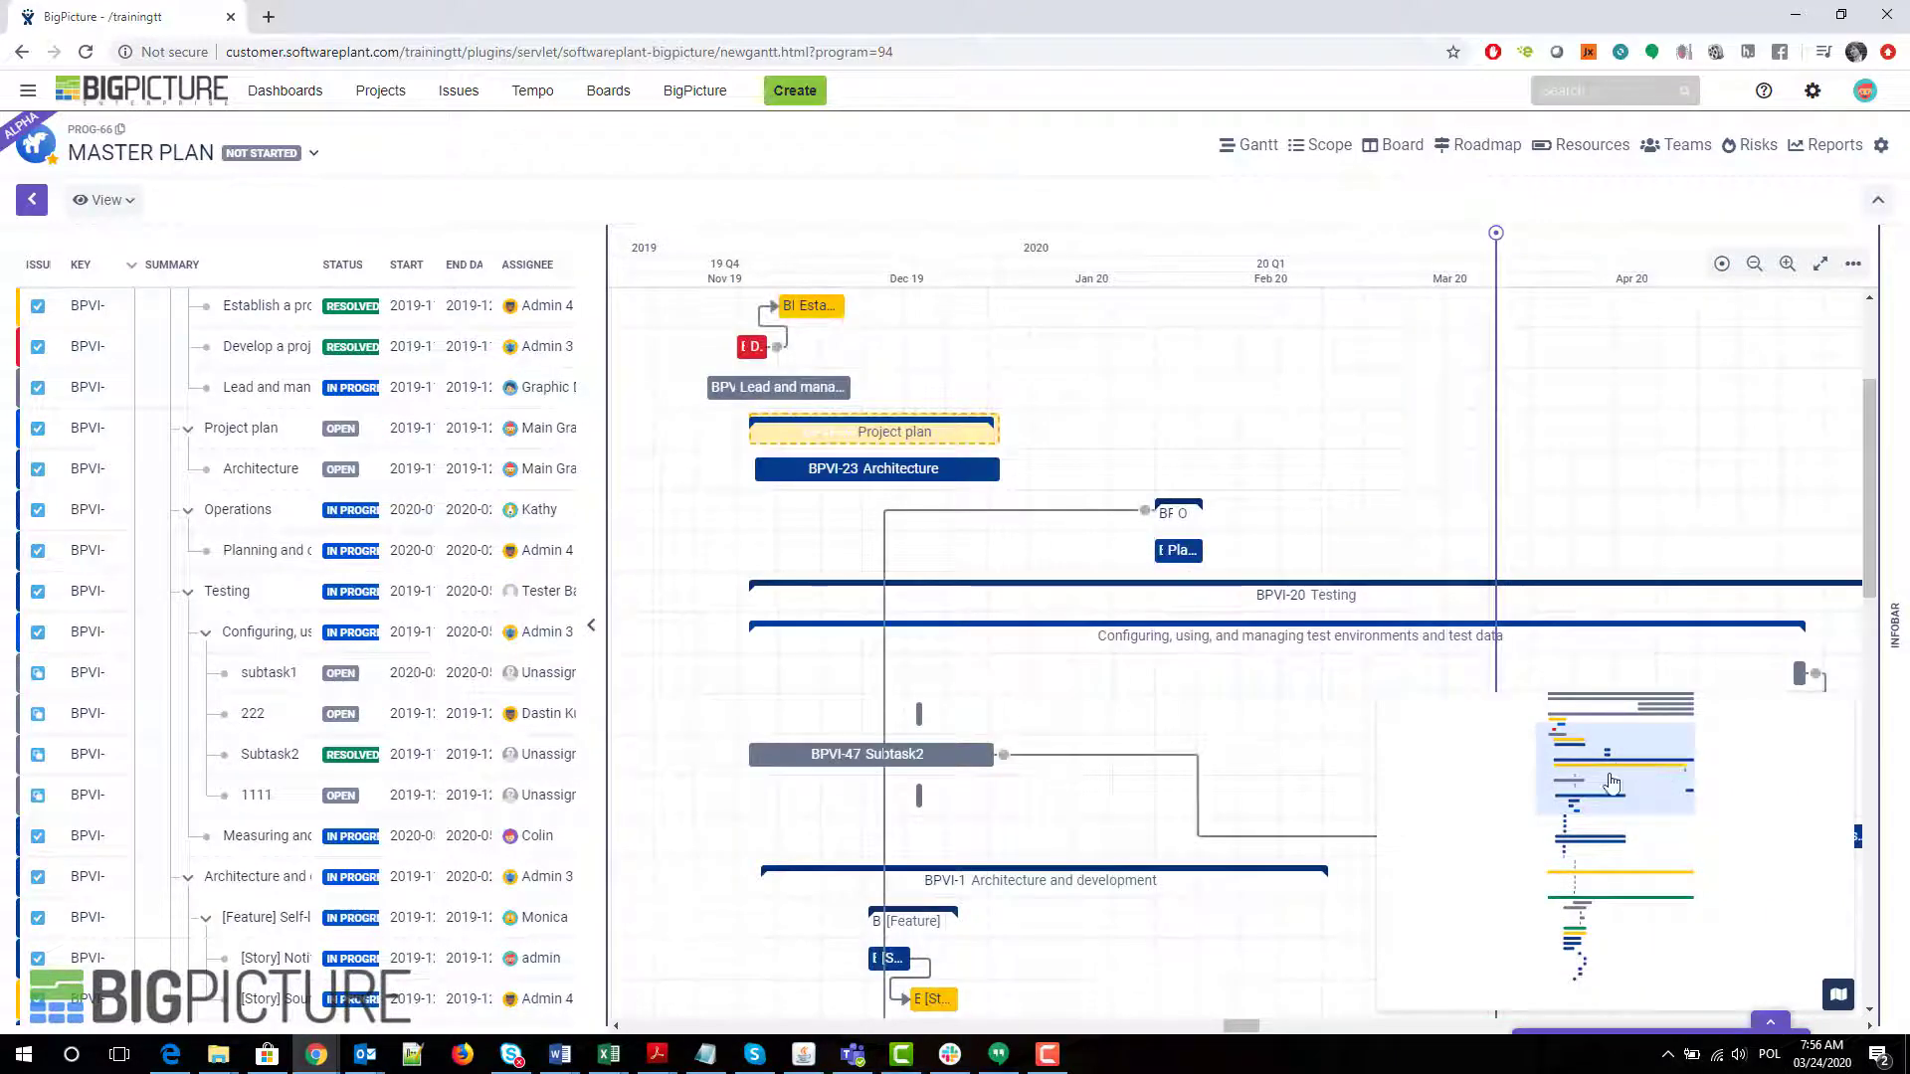
click(1592, 965)
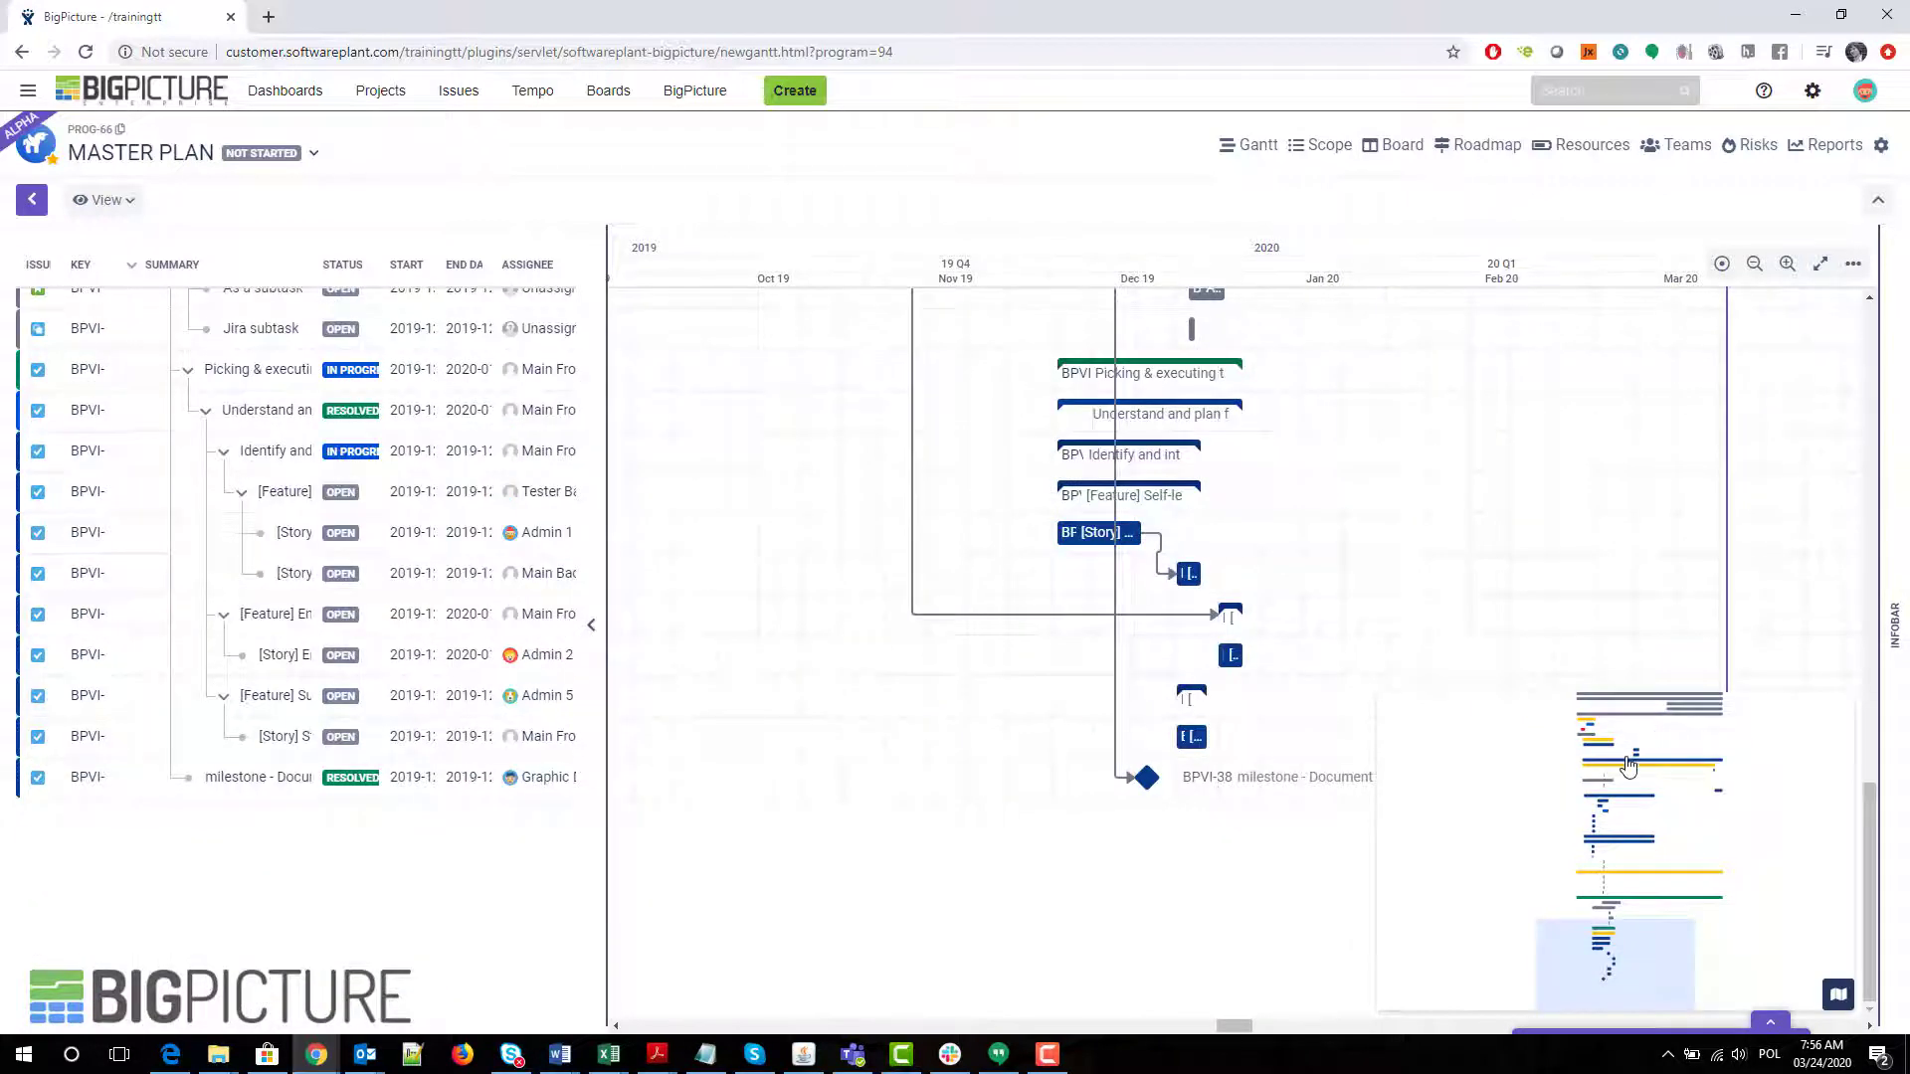
click(1629, 766)
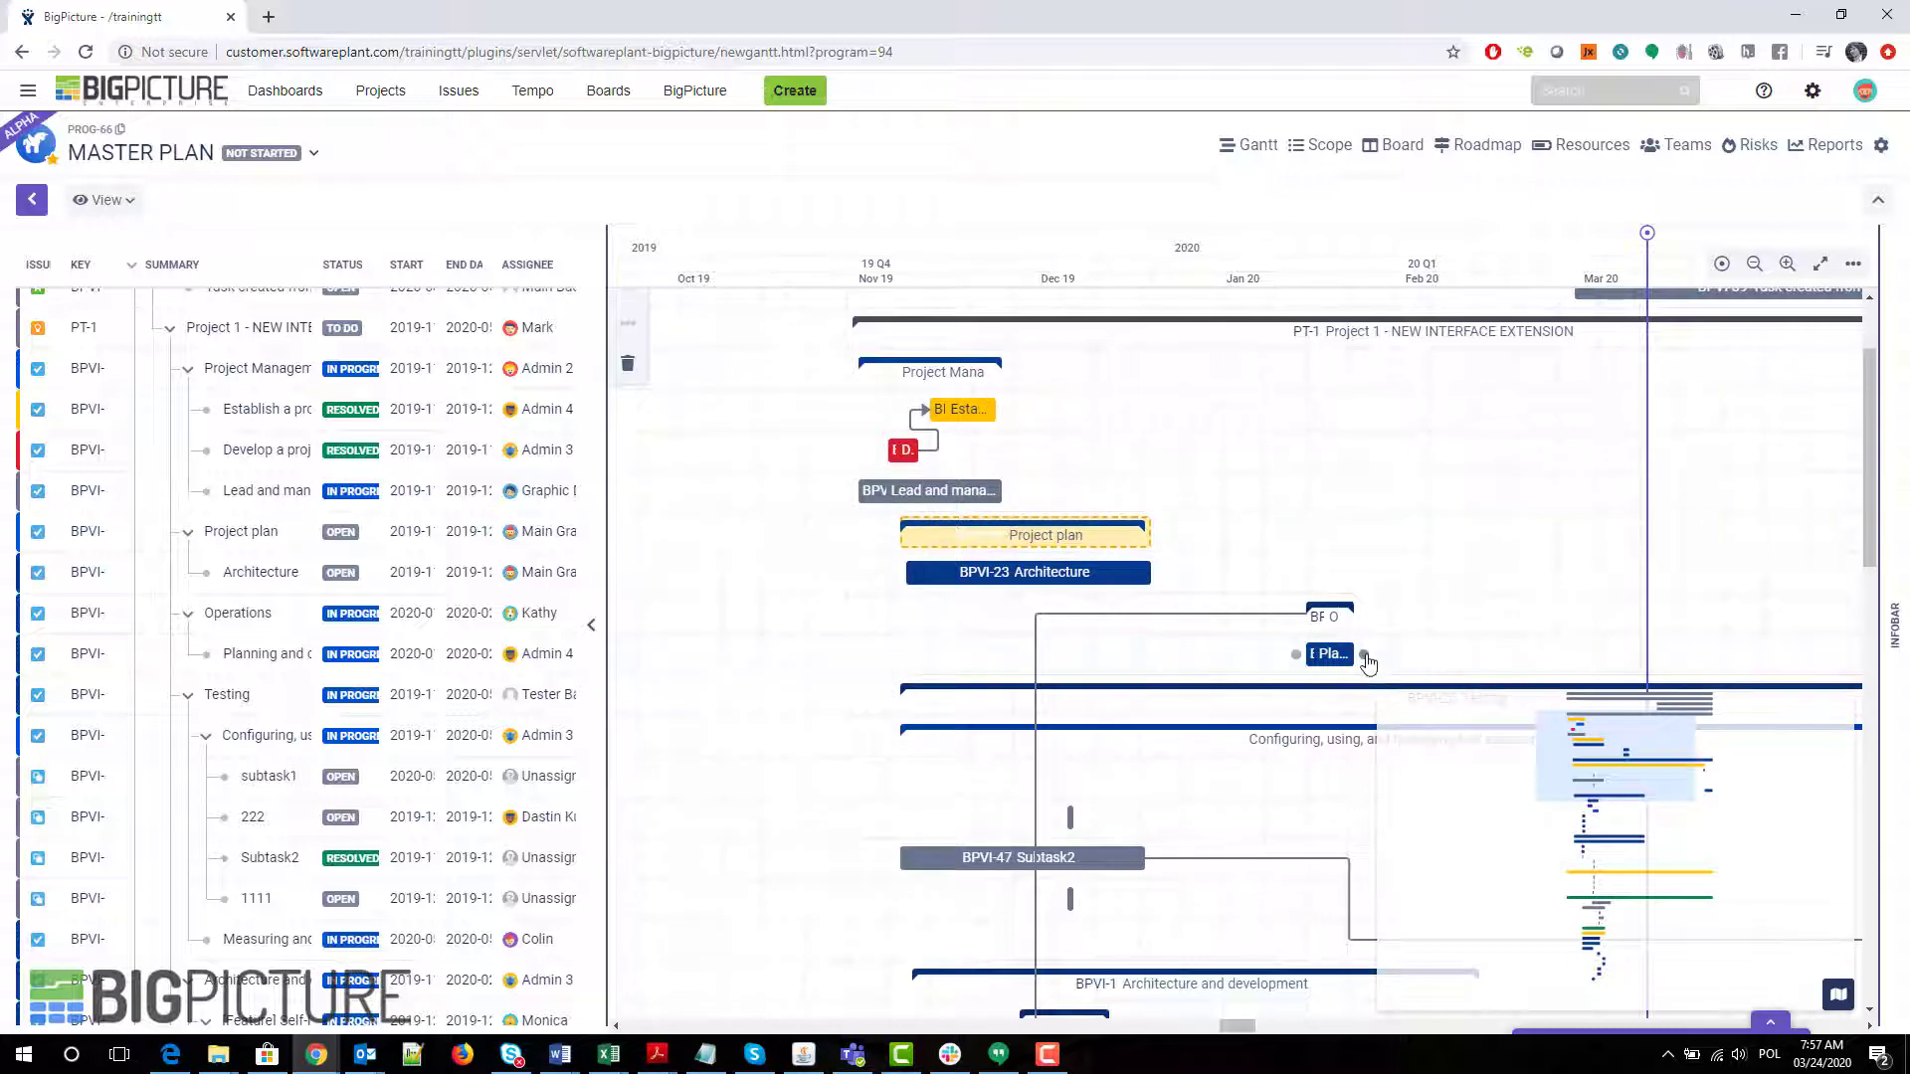
Link Planning to Architecture and inspect the existing BPVI-31 to BPVI-32 link.
drag(1366, 659, 1124, 582)
click(935, 439)
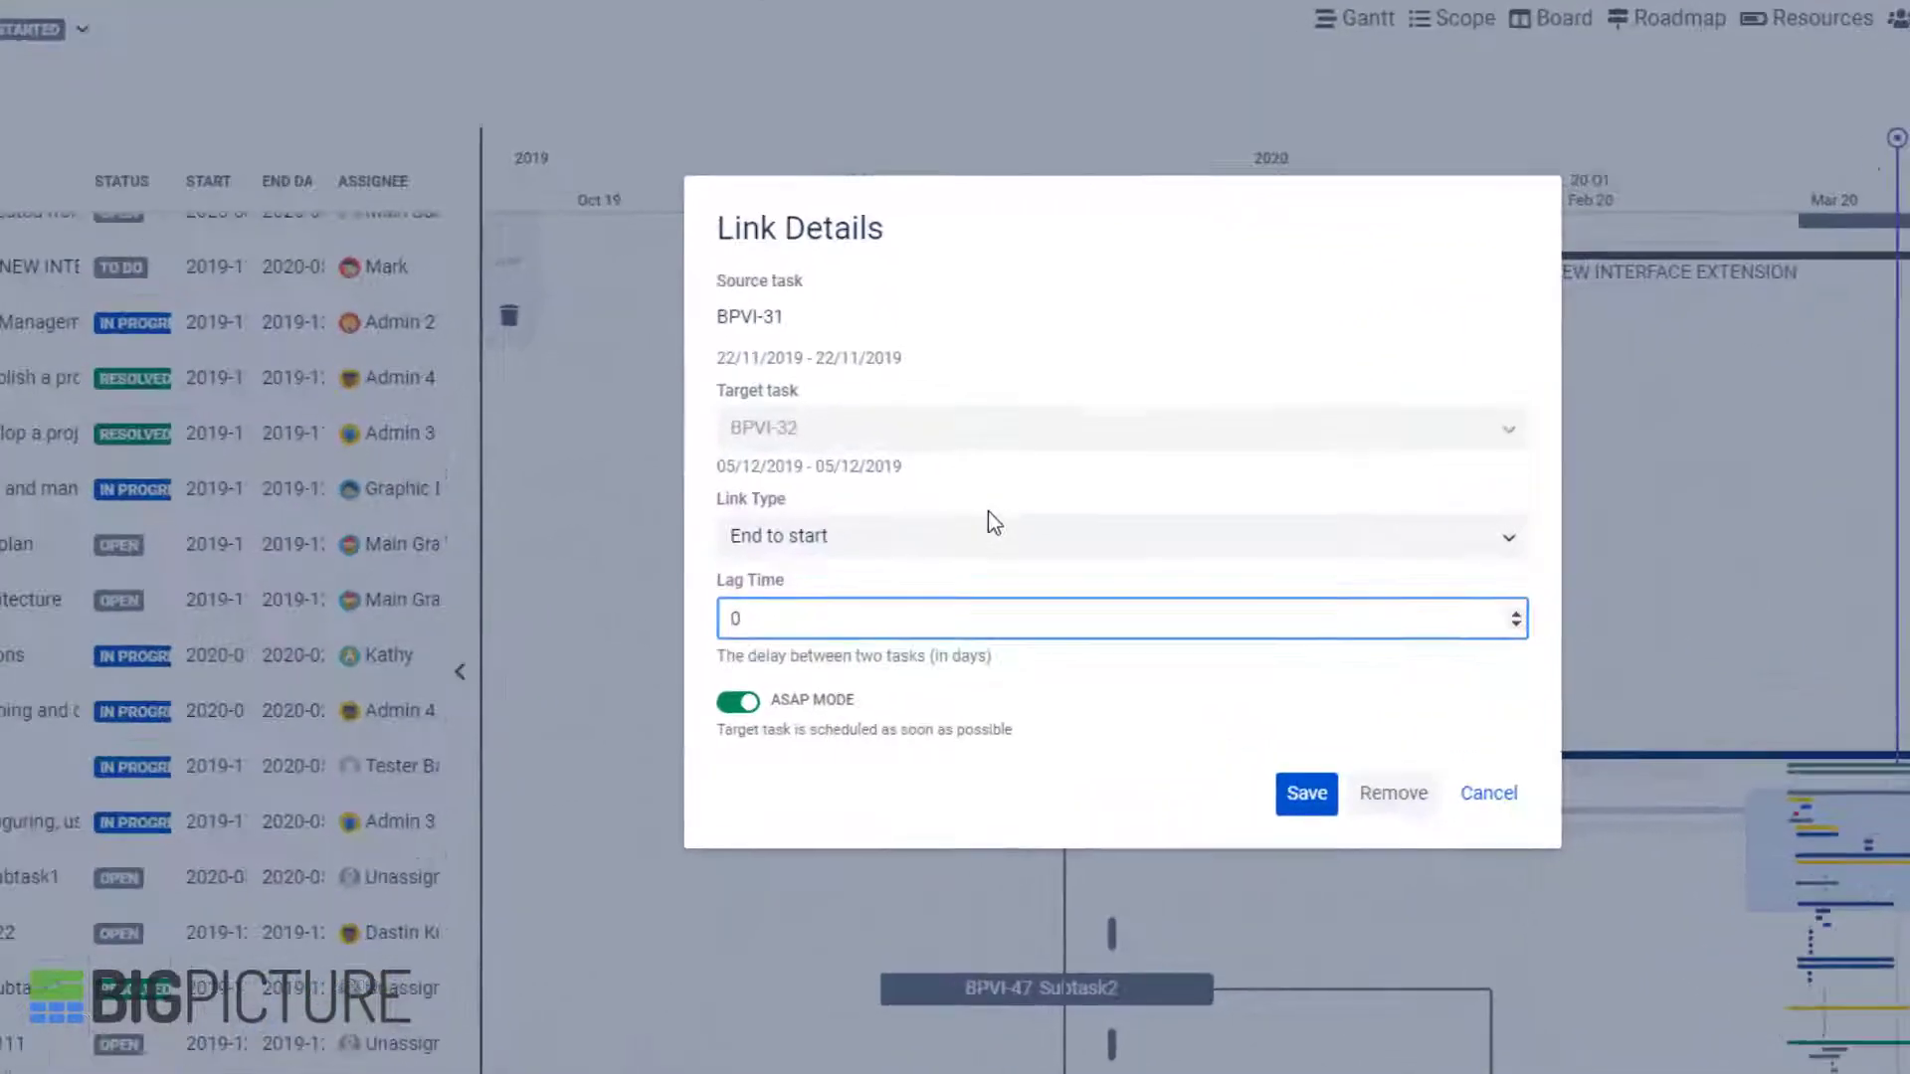
click(1464, 844)
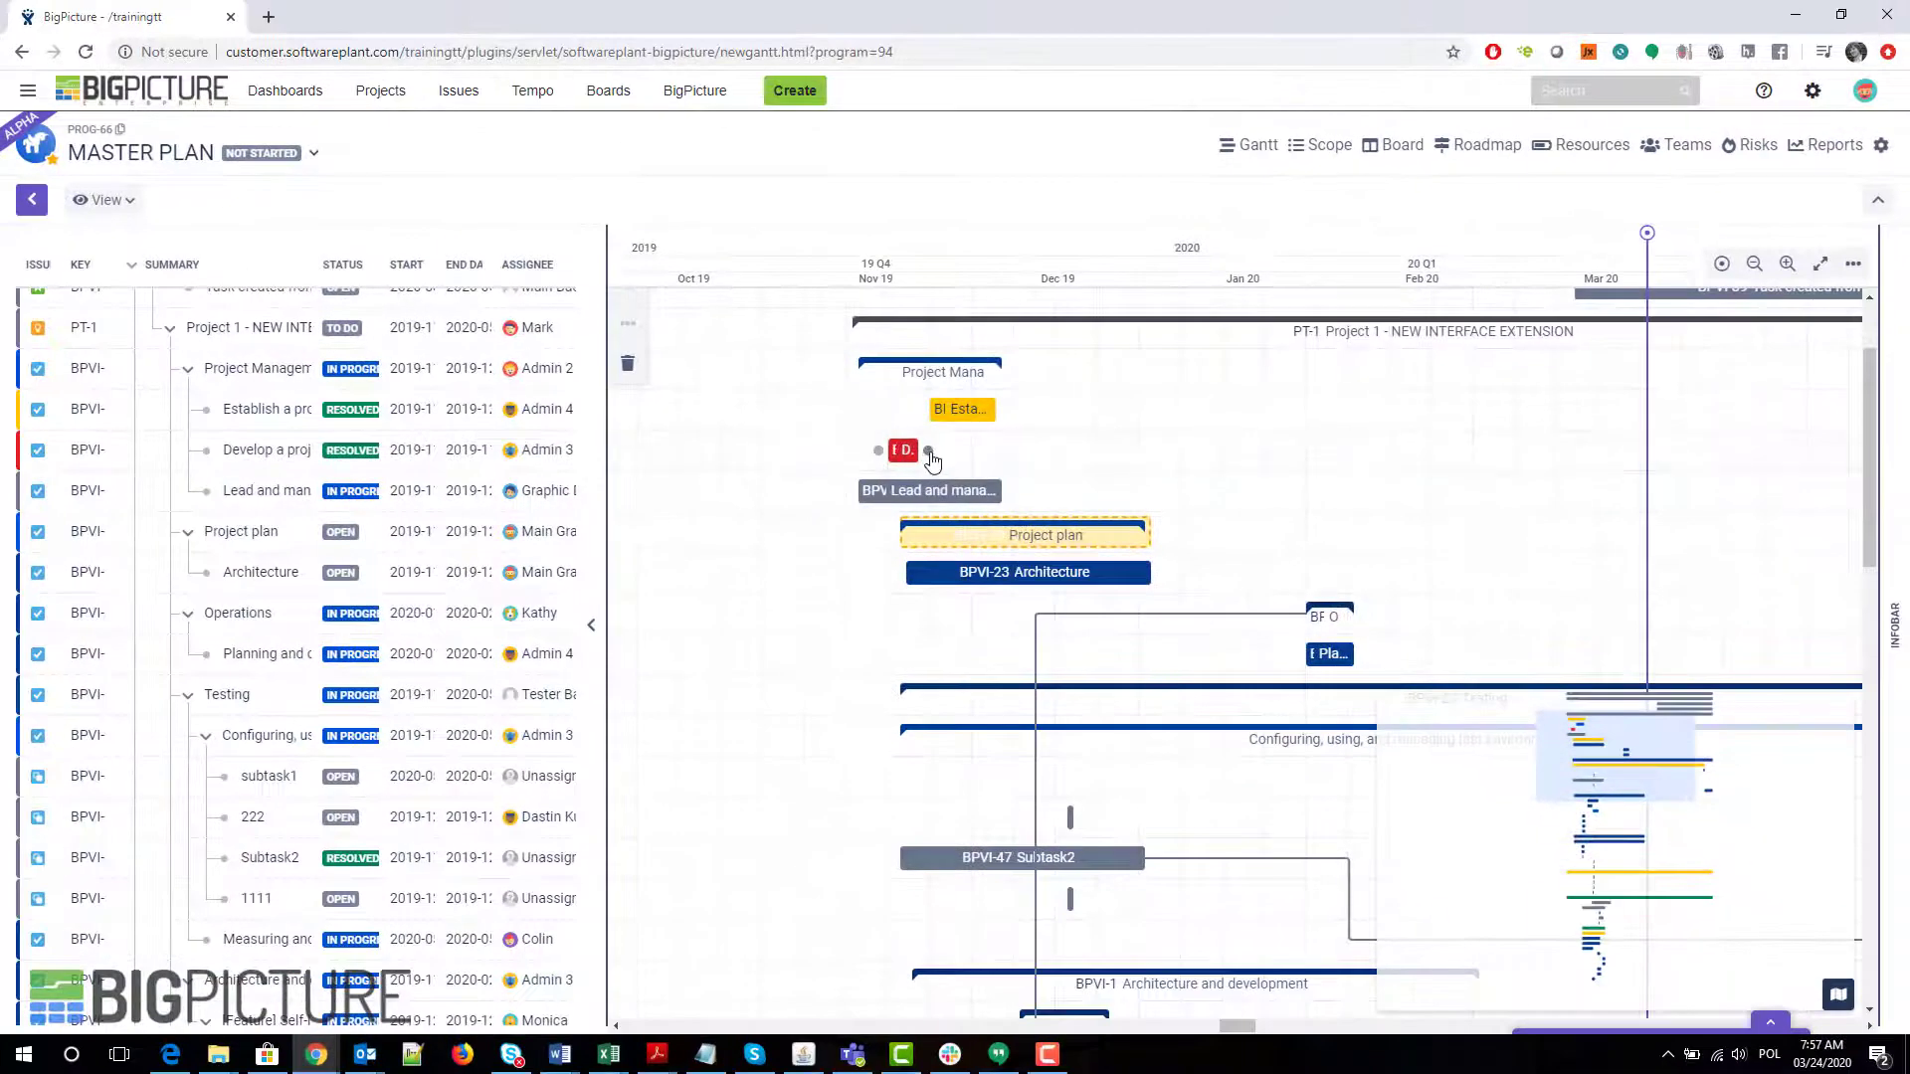
drag(929, 451, 960, 410)
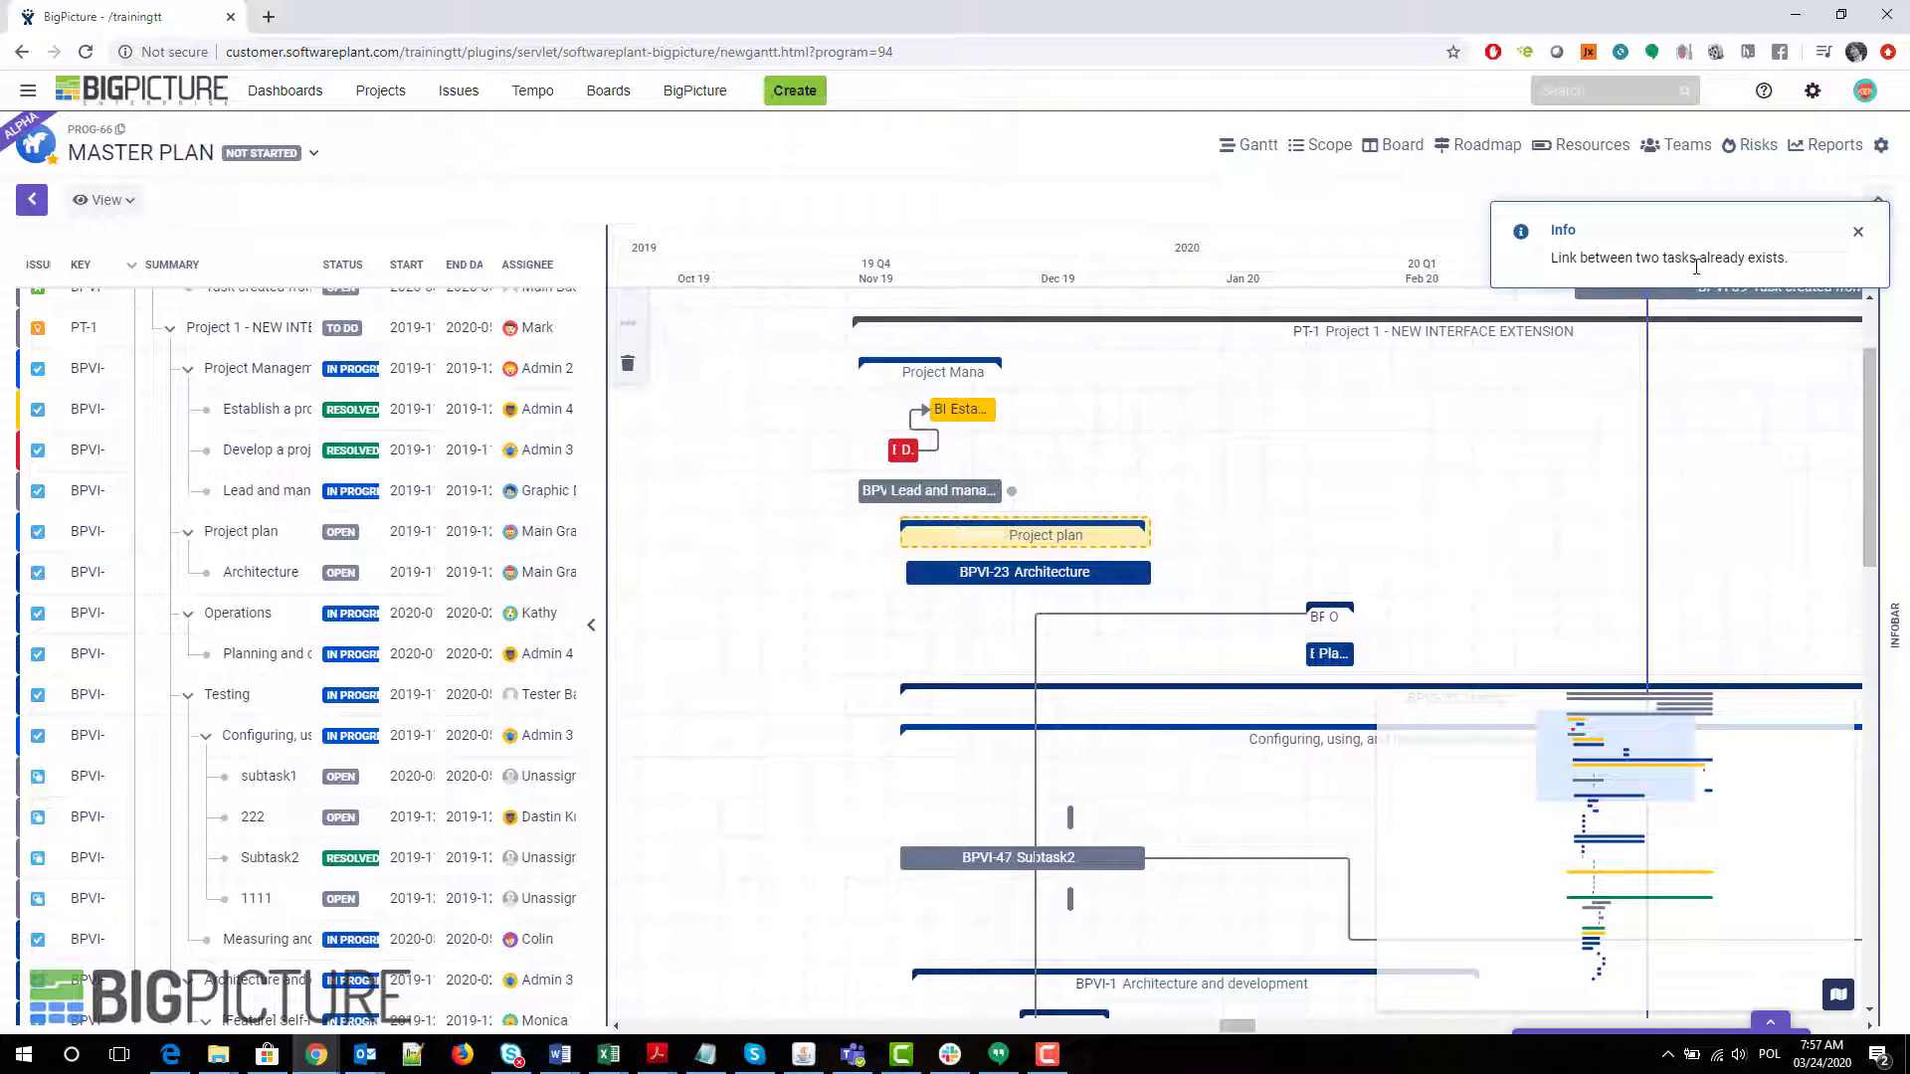
click(1857, 234)
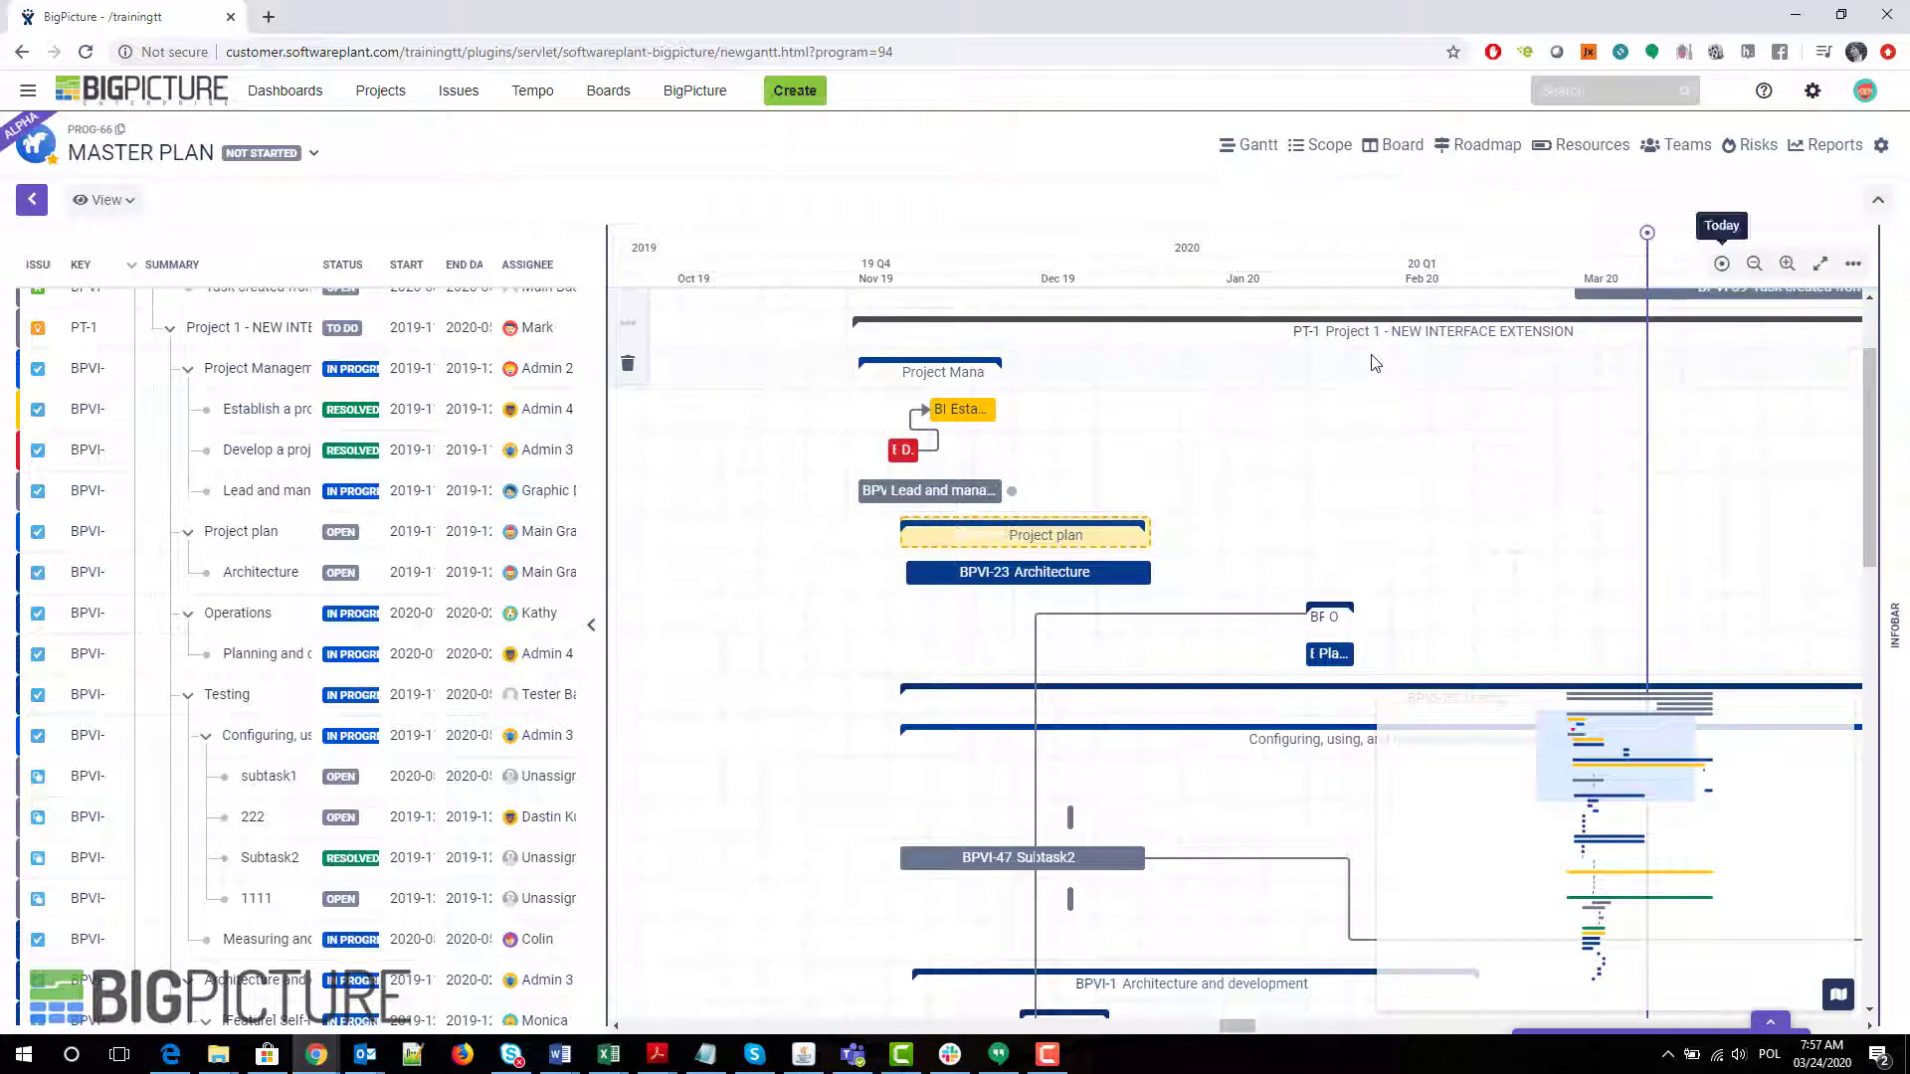
Remove the BPVI-31→BPVI-32 End to start link and link the red task's start to the yellow task's end.
click(934, 428)
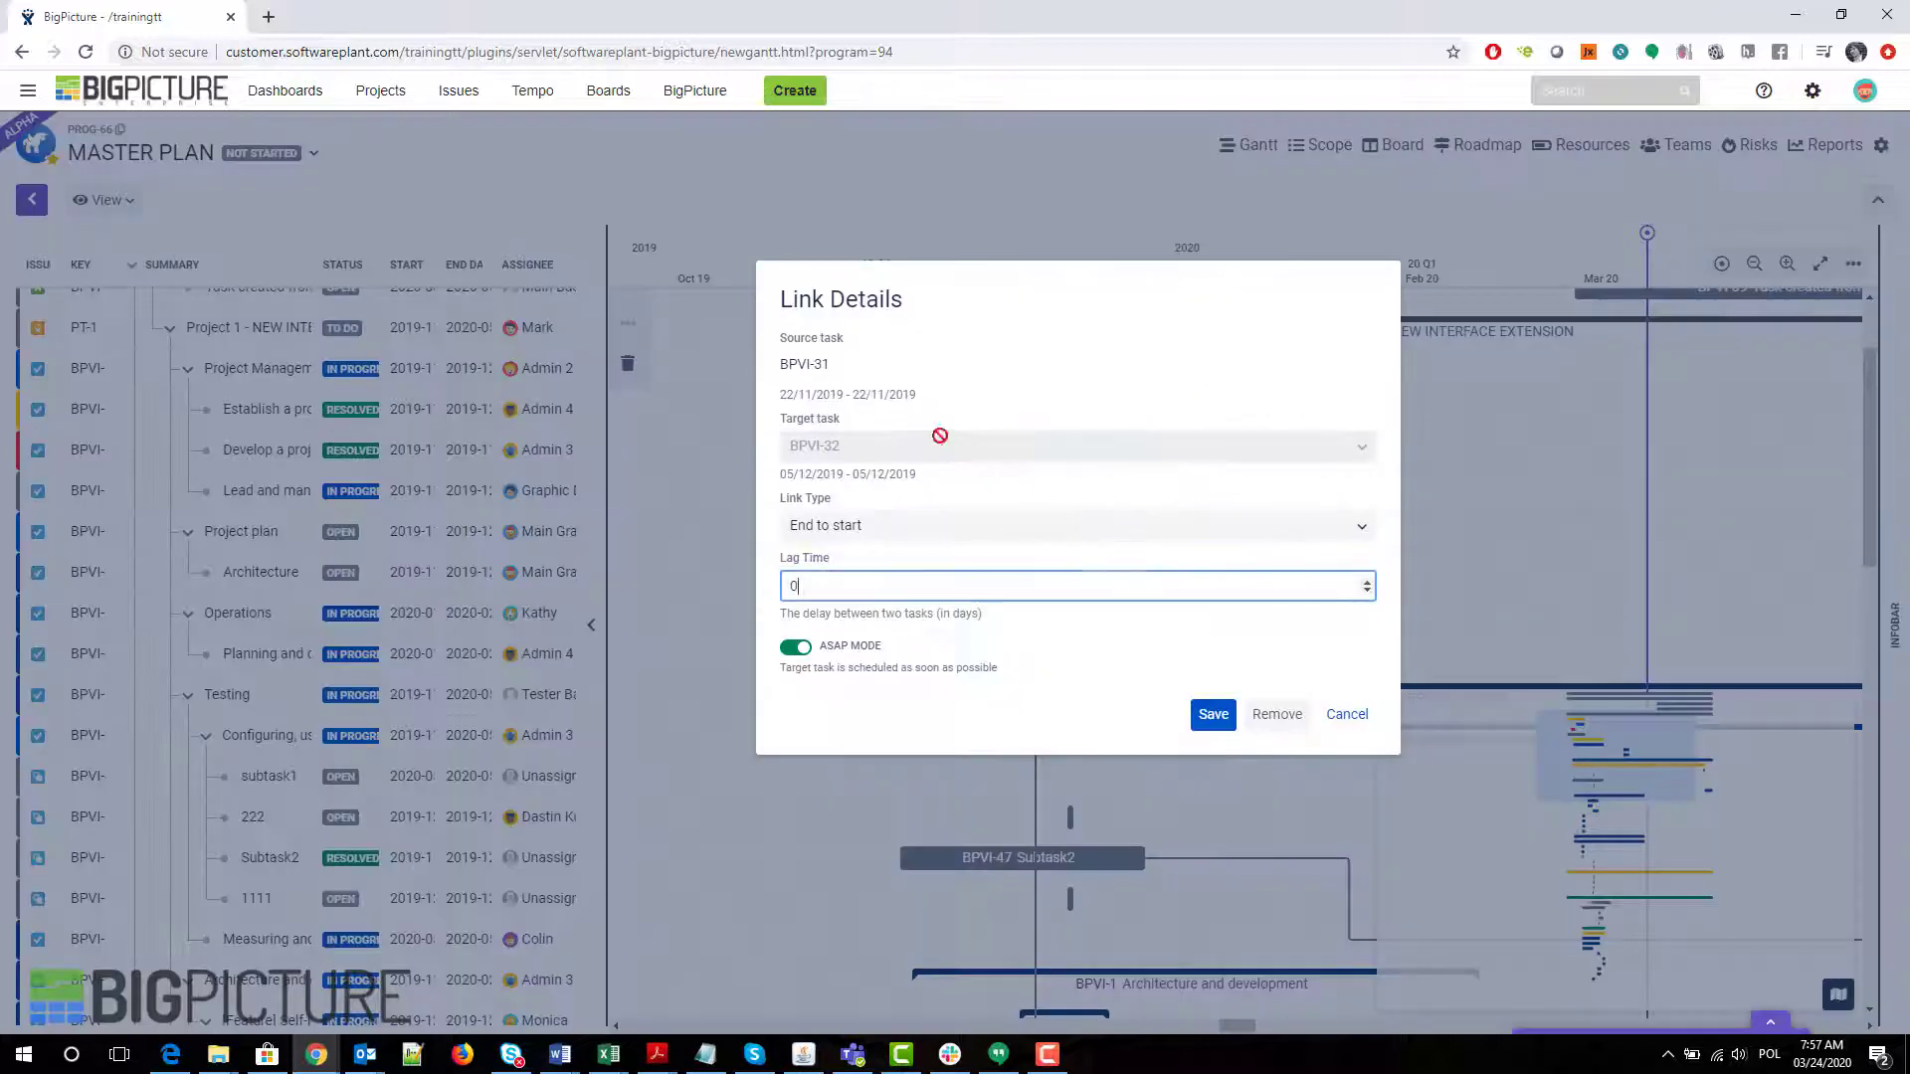
click(1275, 714)
drag(879, 453, 1008, 410)
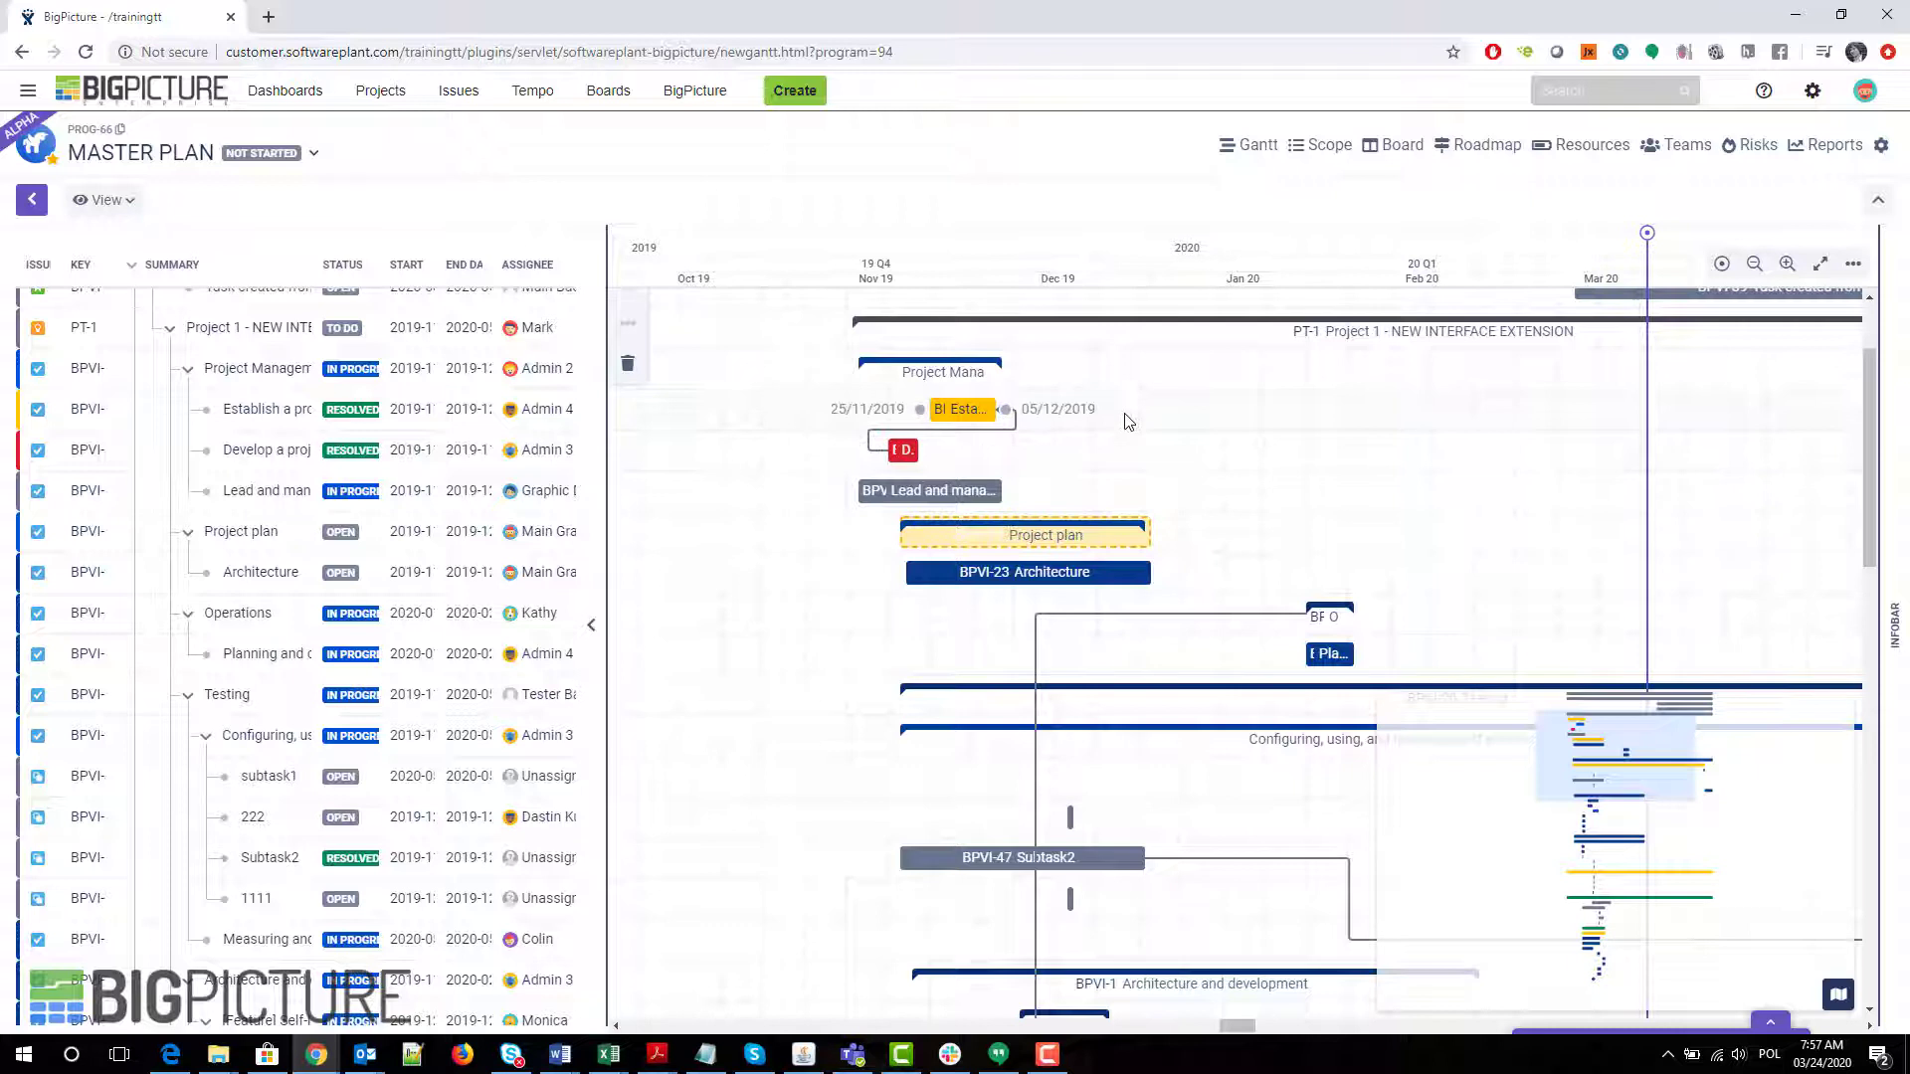
click(1722, 265)
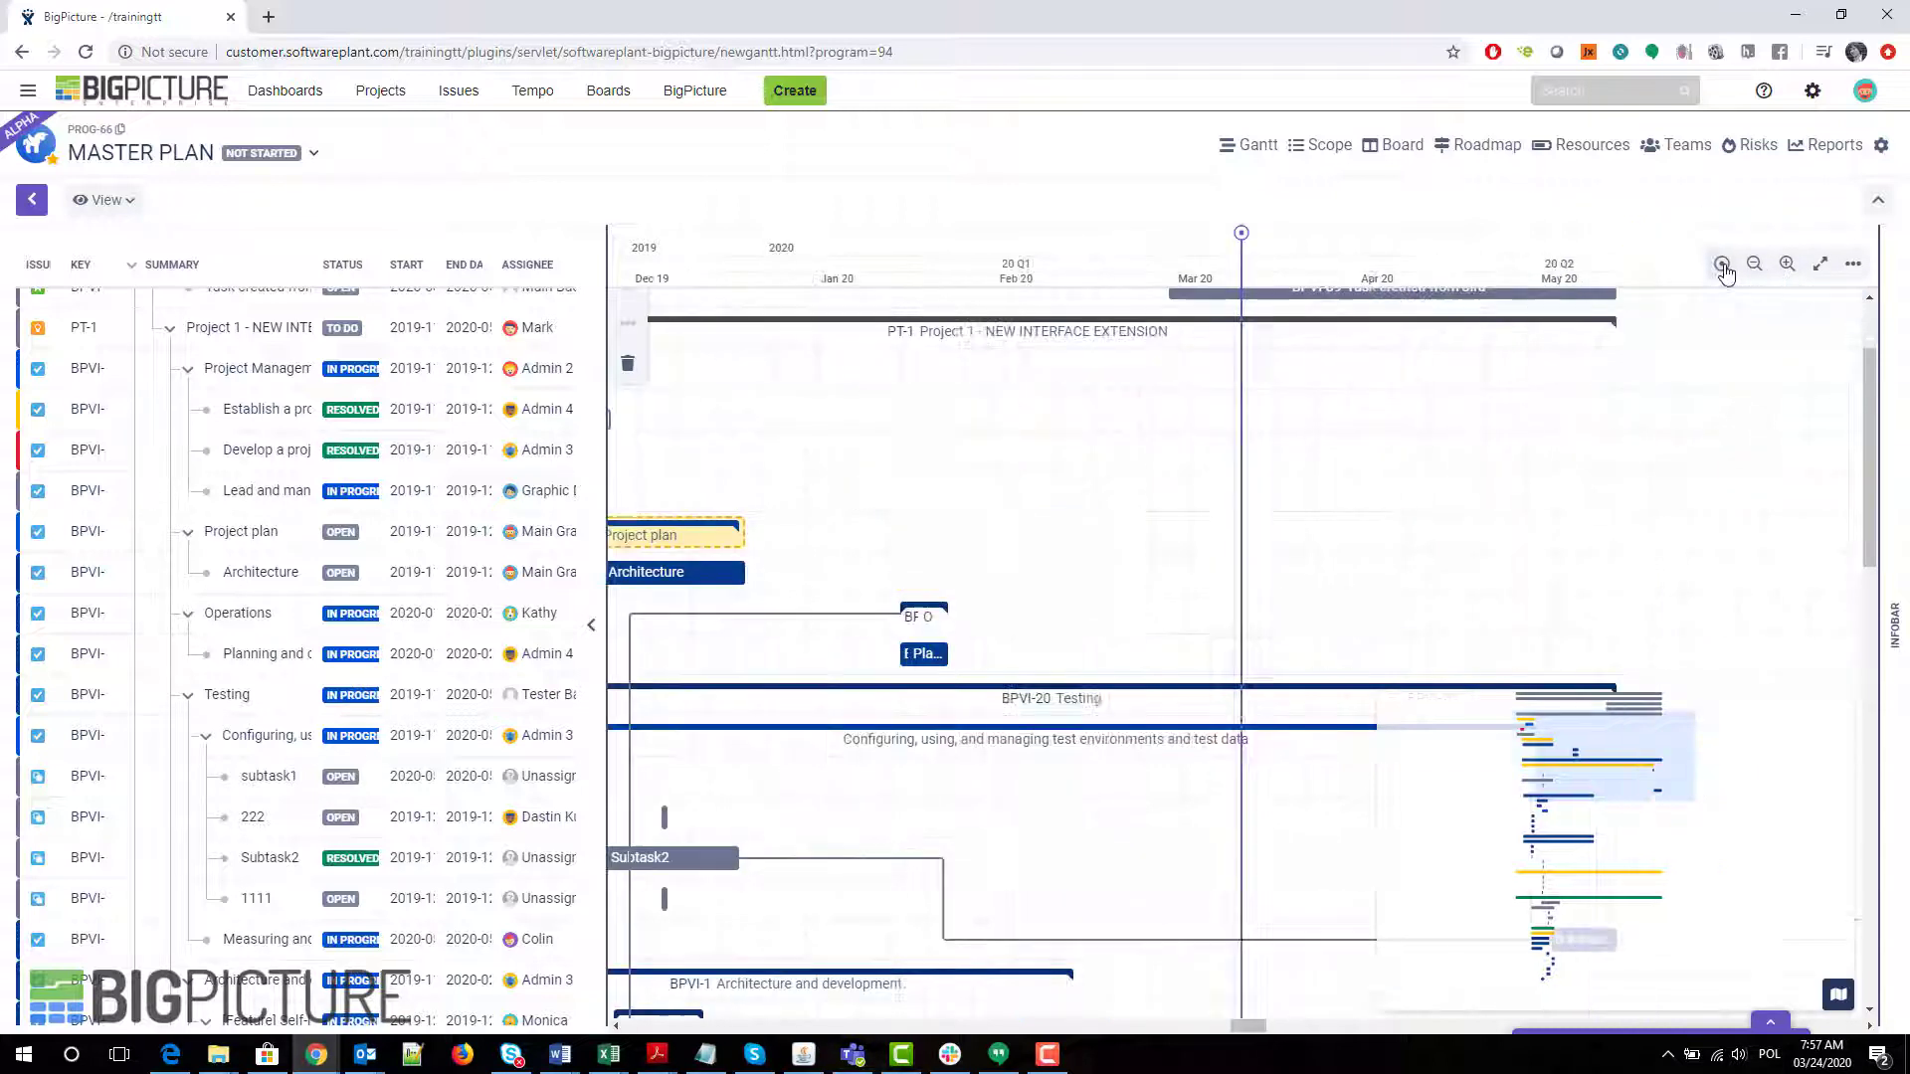
click(1820, 267)
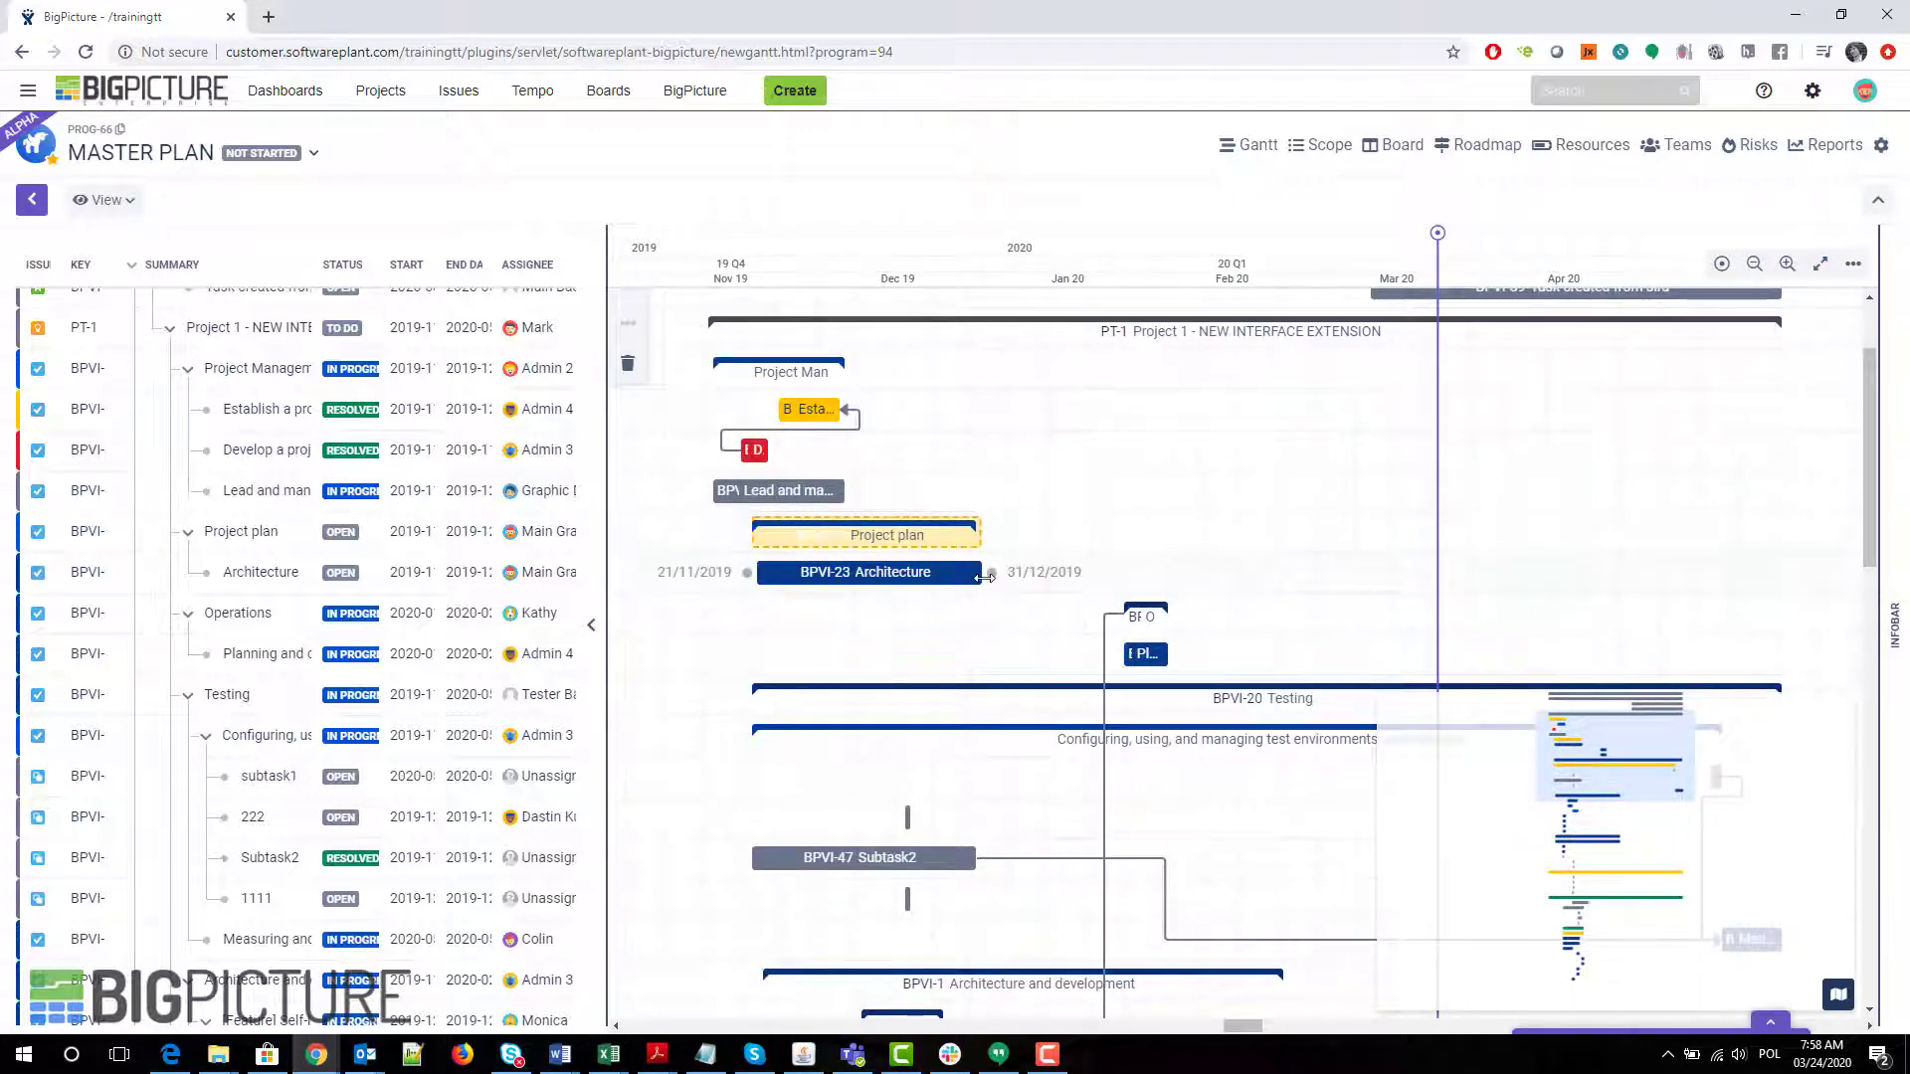
click(1851, 266)
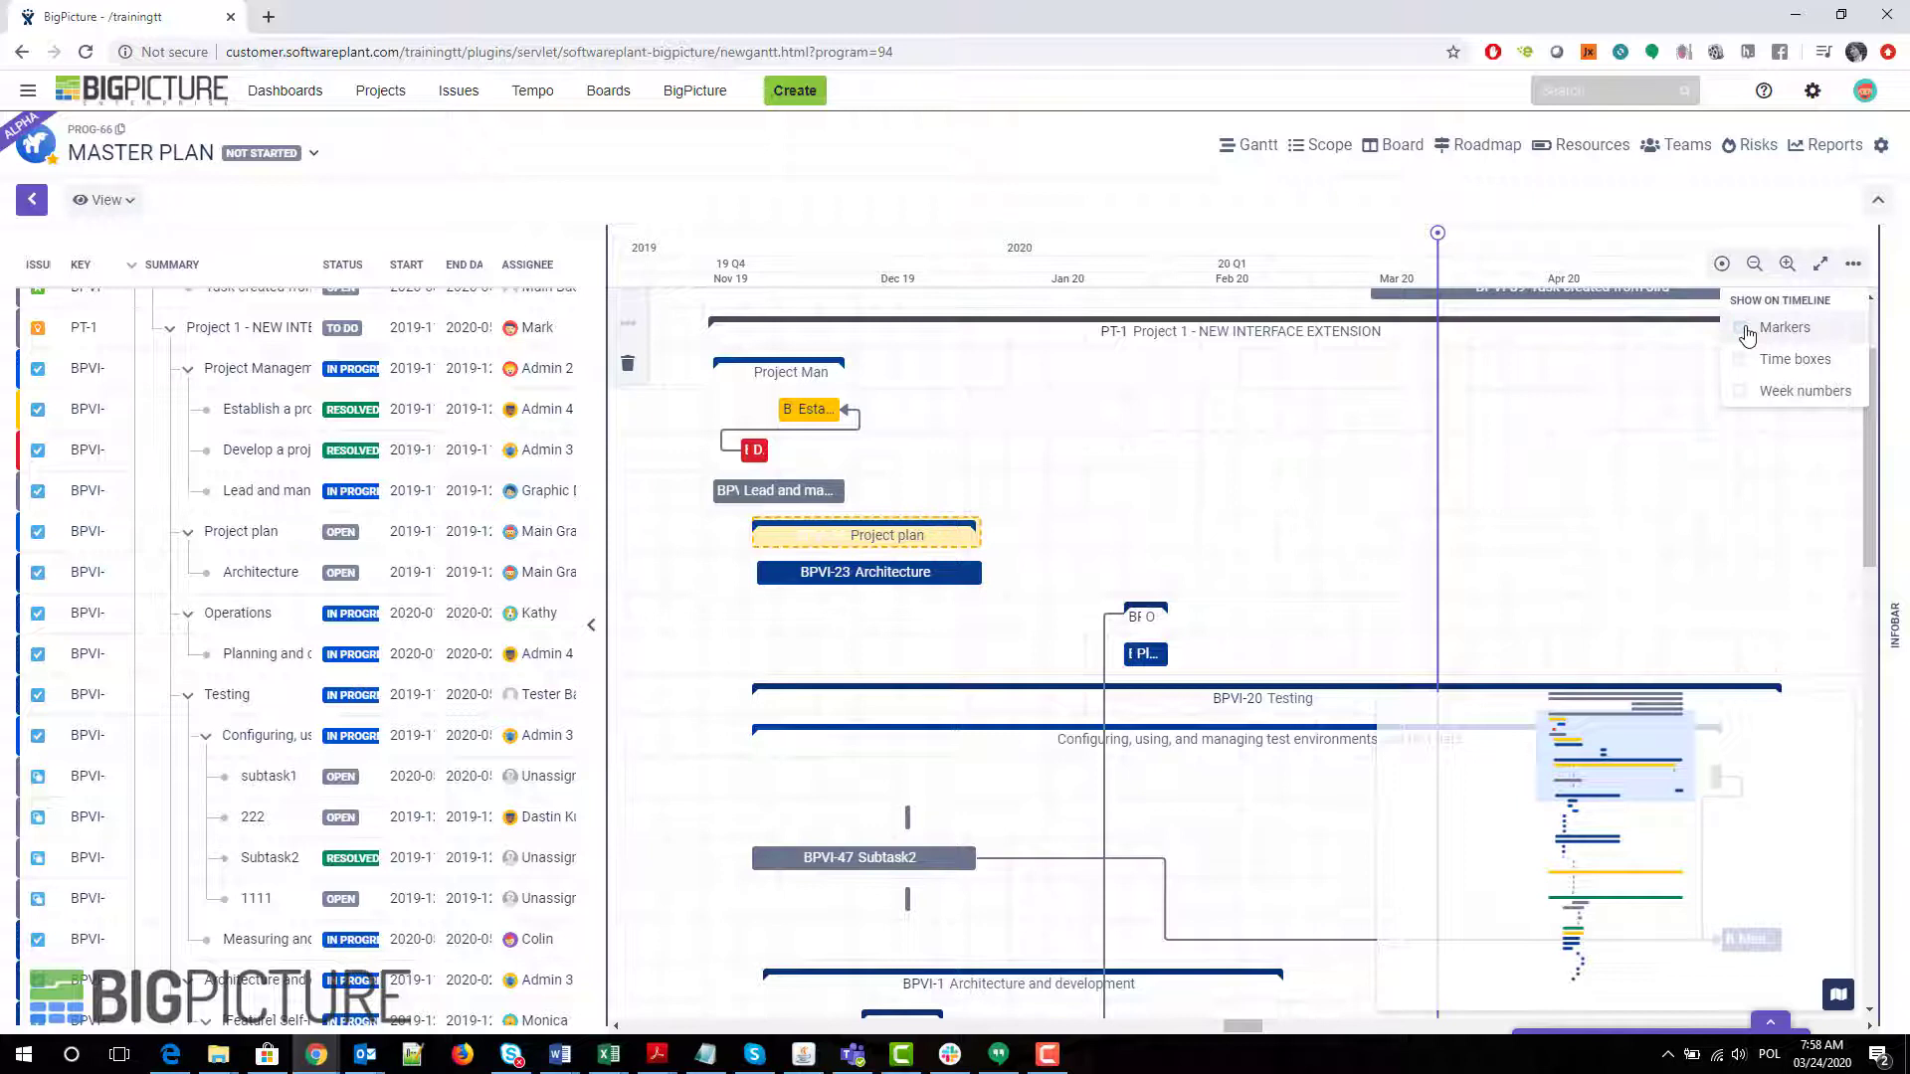
click(1743, 360)
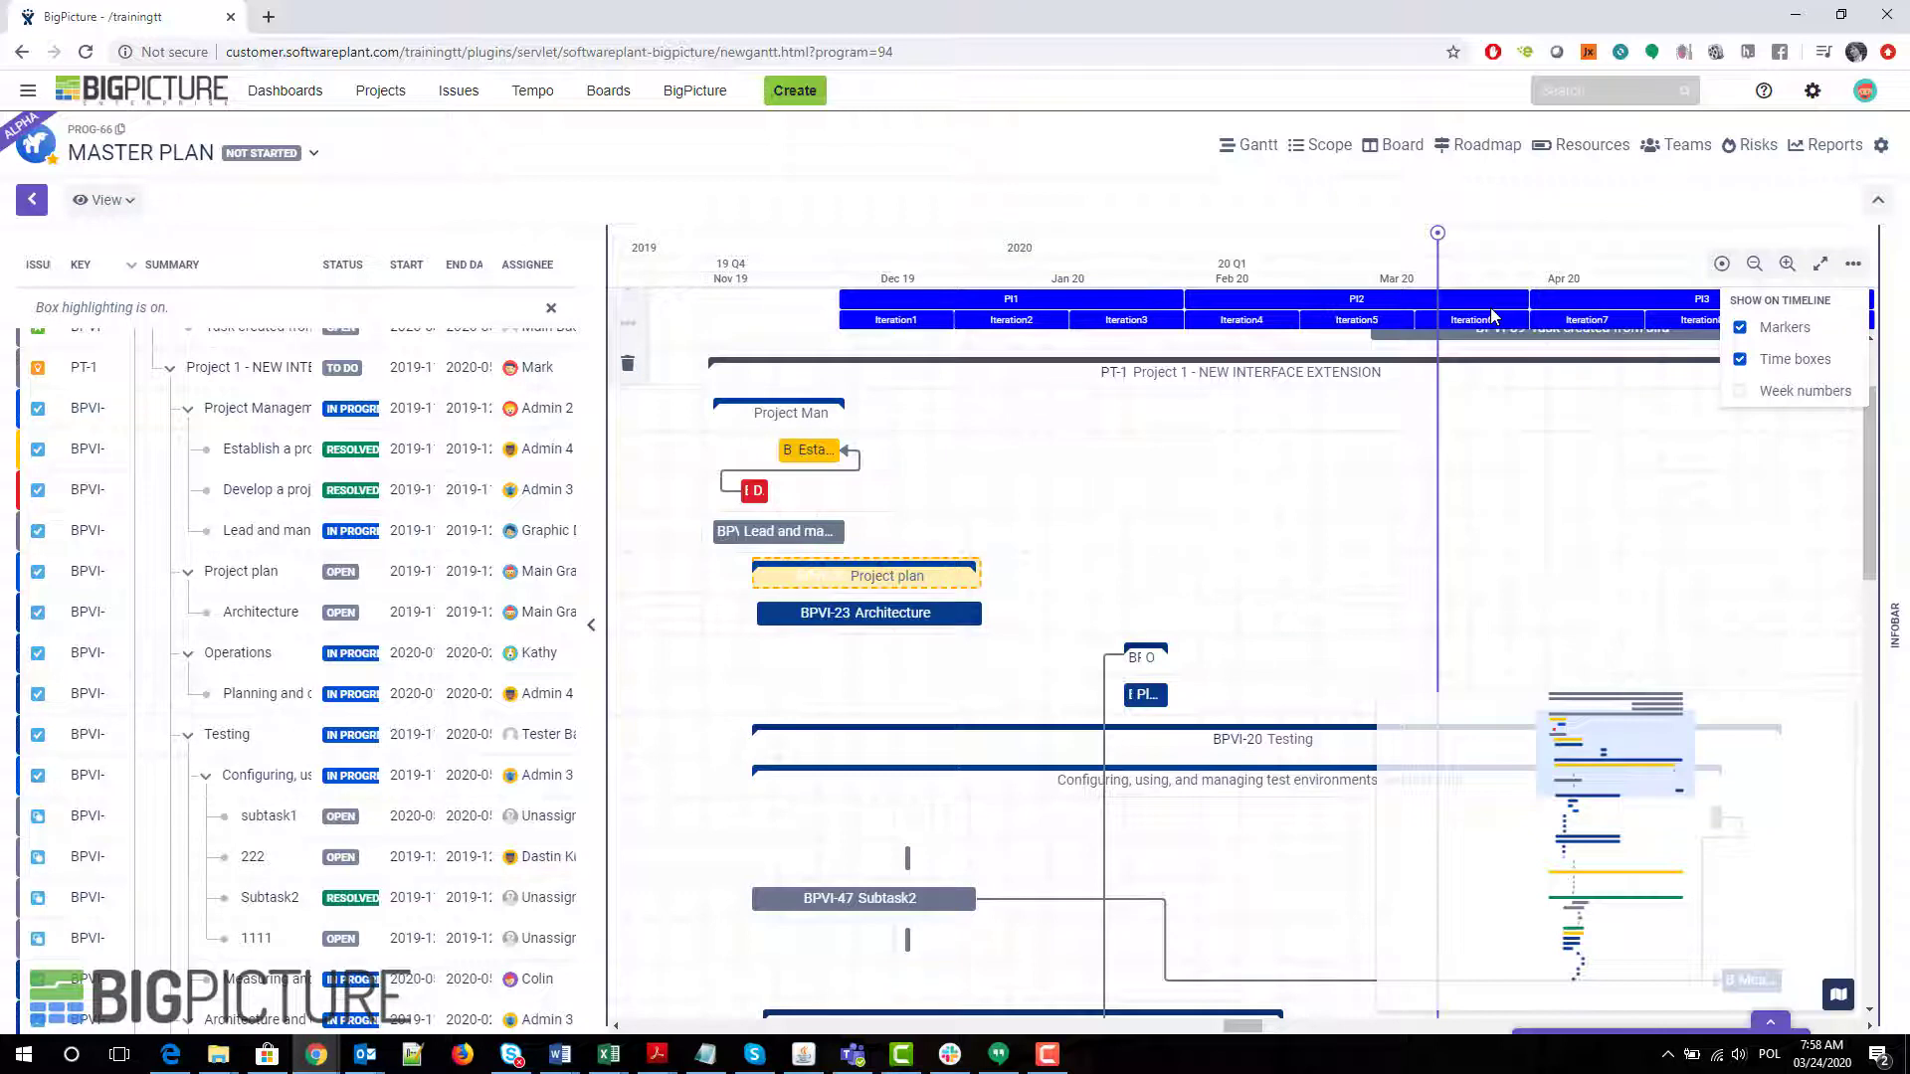
click(1742, 368)
click(1741, 392)
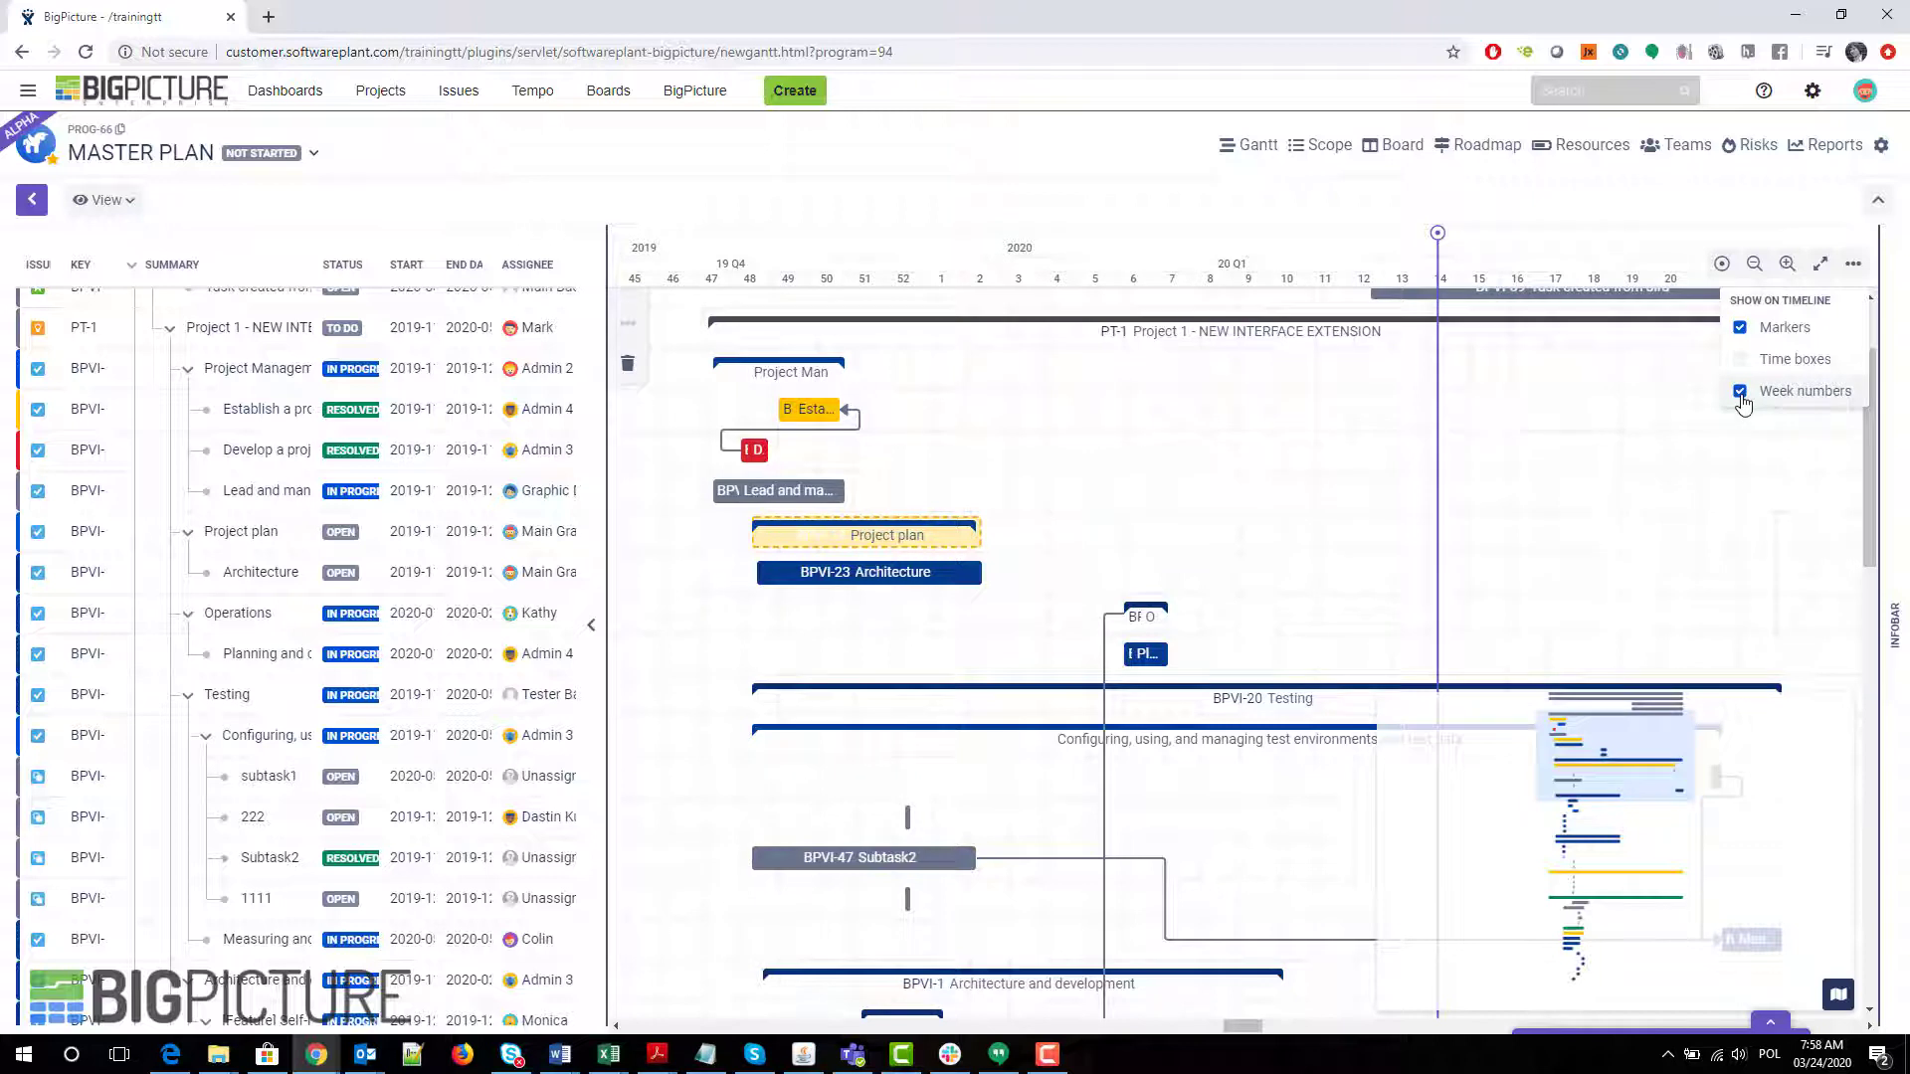
click(1741, 392)
click(1742, 398)
click(1742, 394)
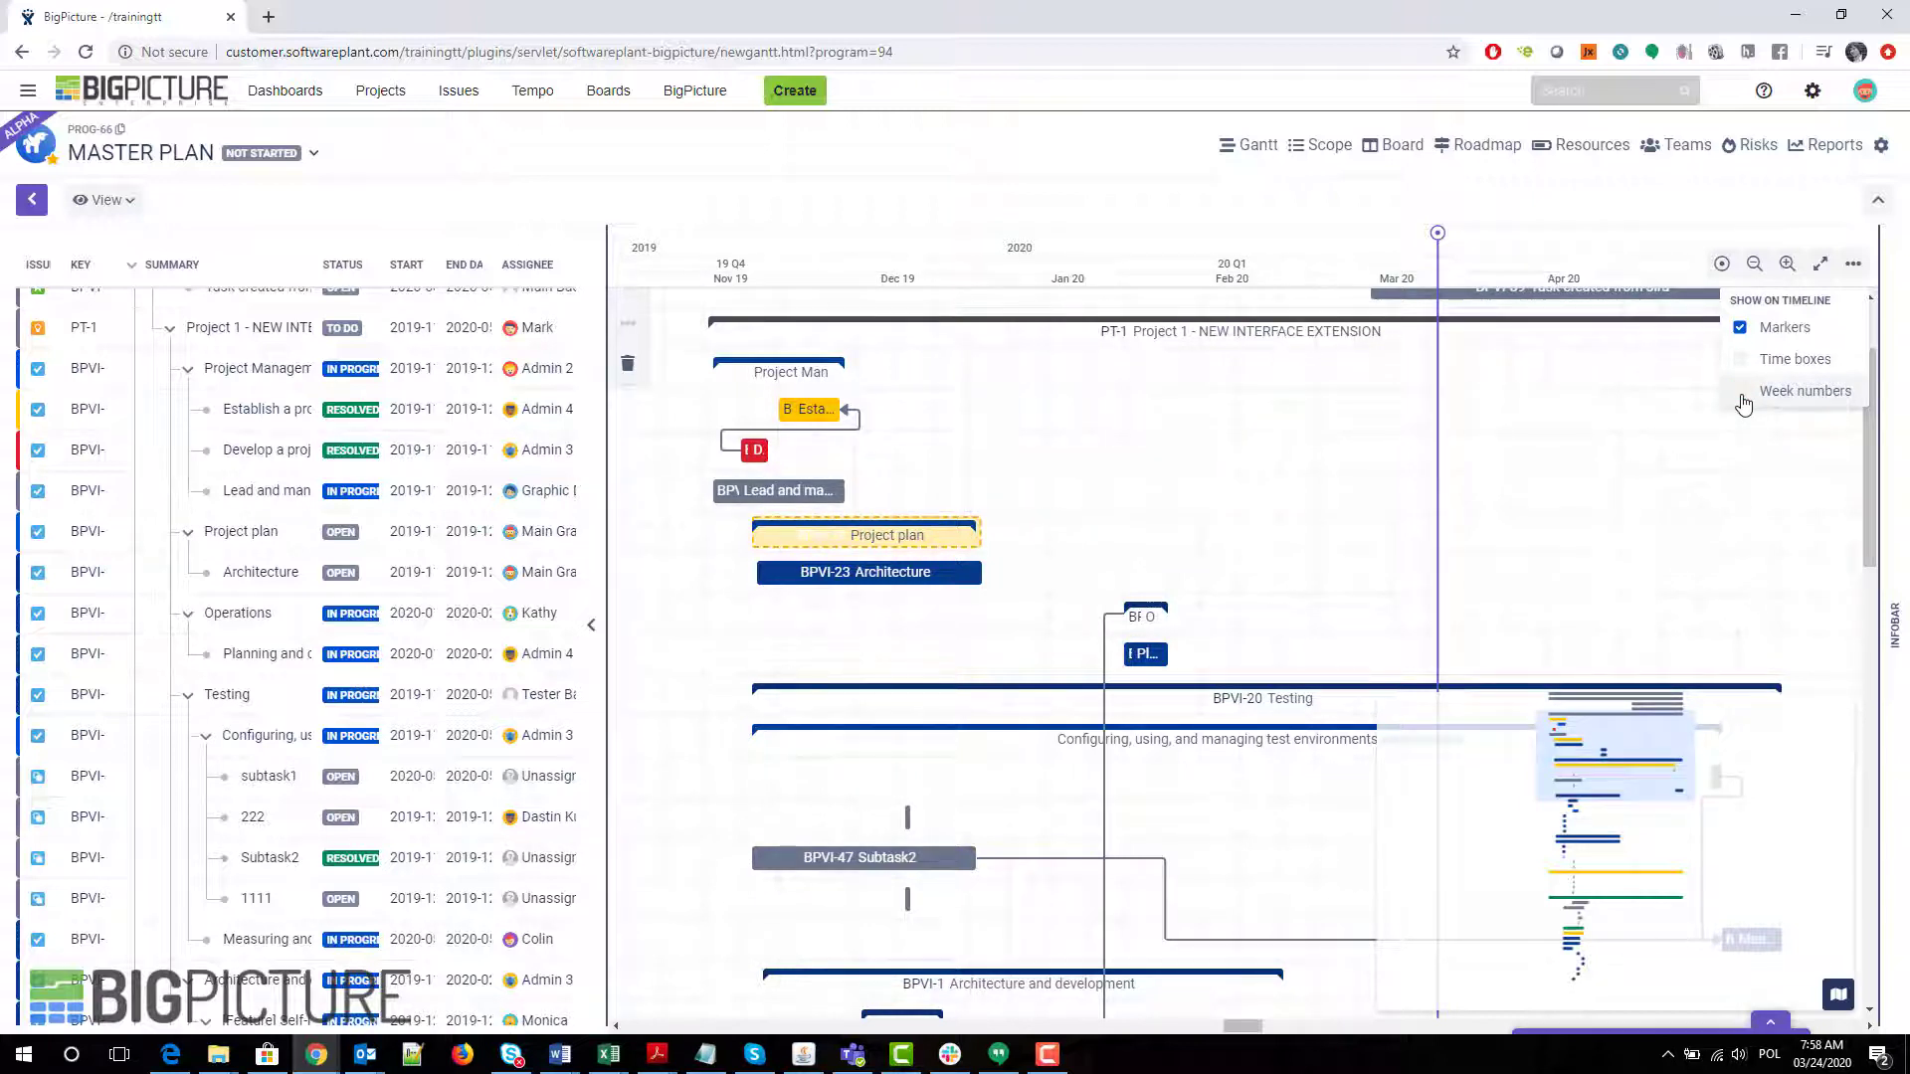
Zoom in twice to daily detail and nudge Planning and controlling later and back to 27/01/2020–03/02/2020.
click(1788, 266)
click(1788, 266)
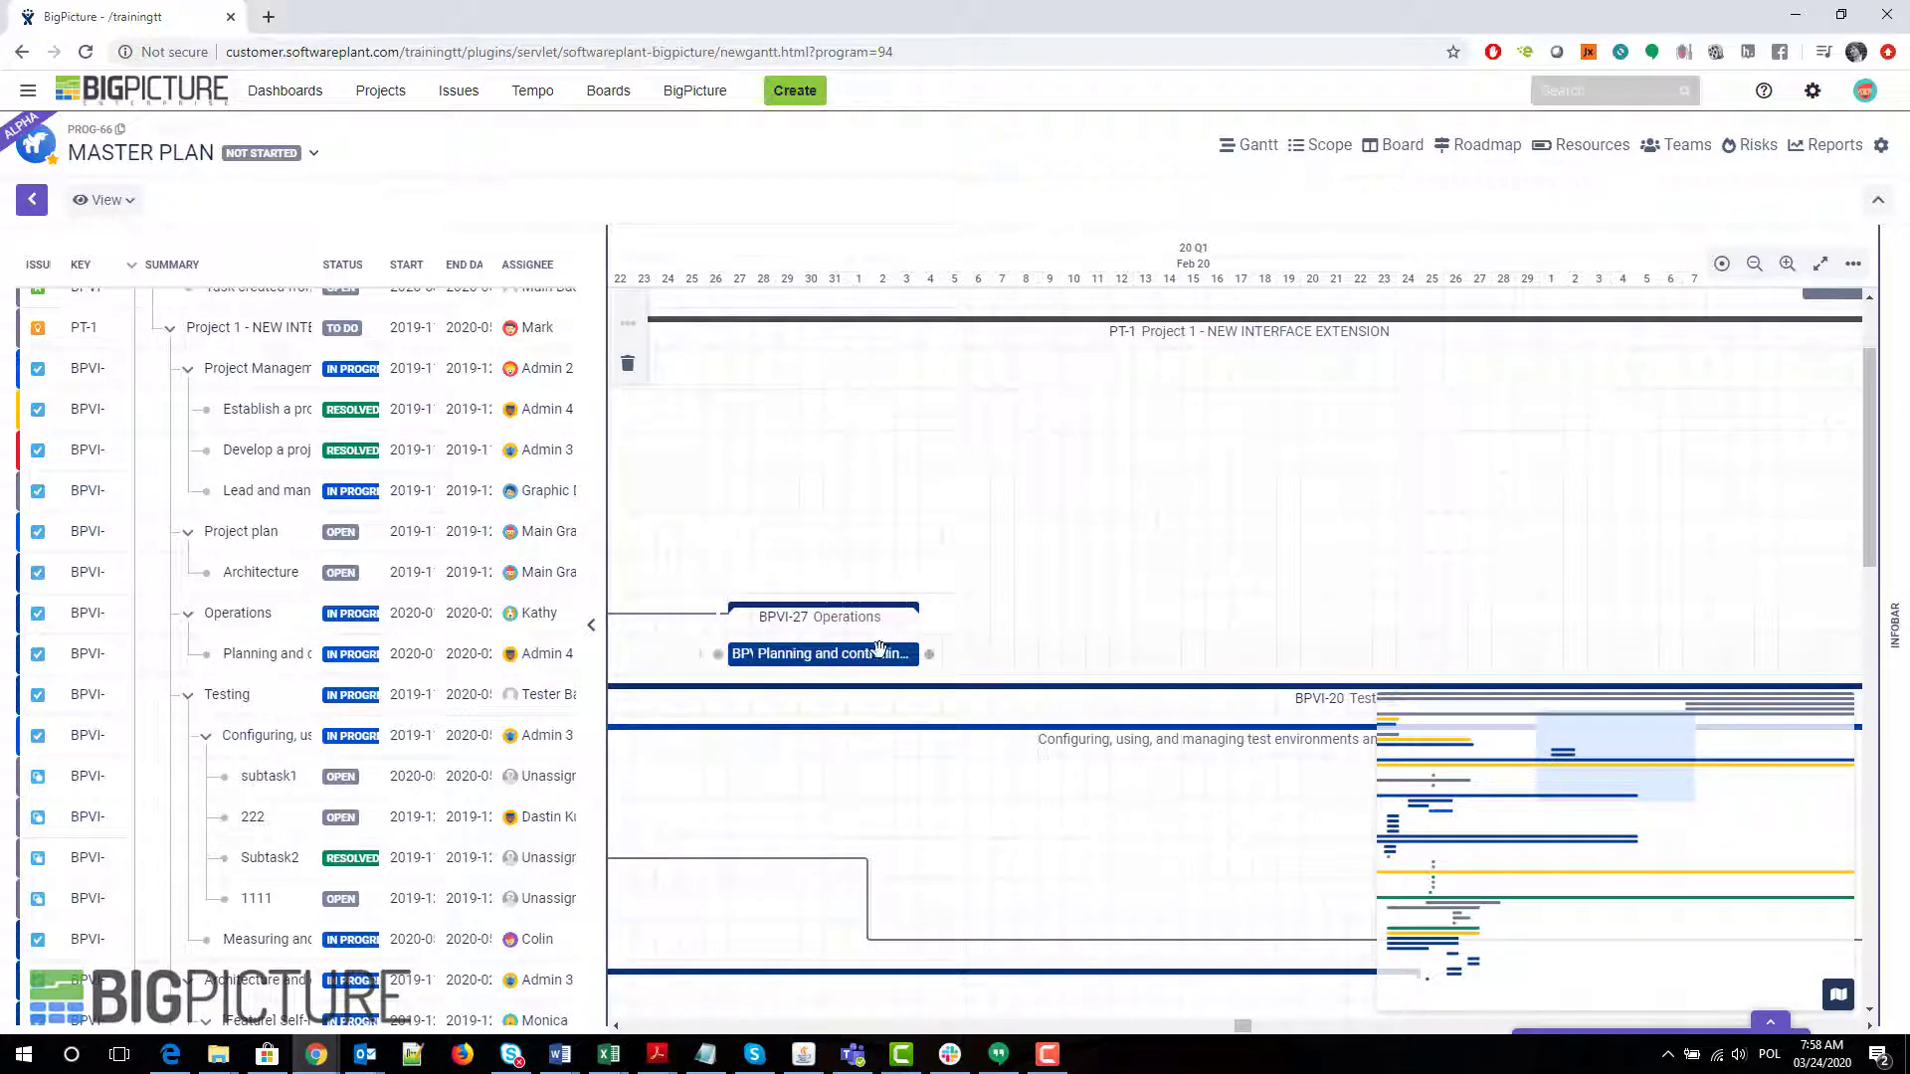
mouse_move(874, 653)
mouse_down()
mouse_move(928, 660)
mouse_move(808, 662)
mouse_move(917, 659)
mouse_move(864, 659)
mouse_move(896, 660)
mouse_up()
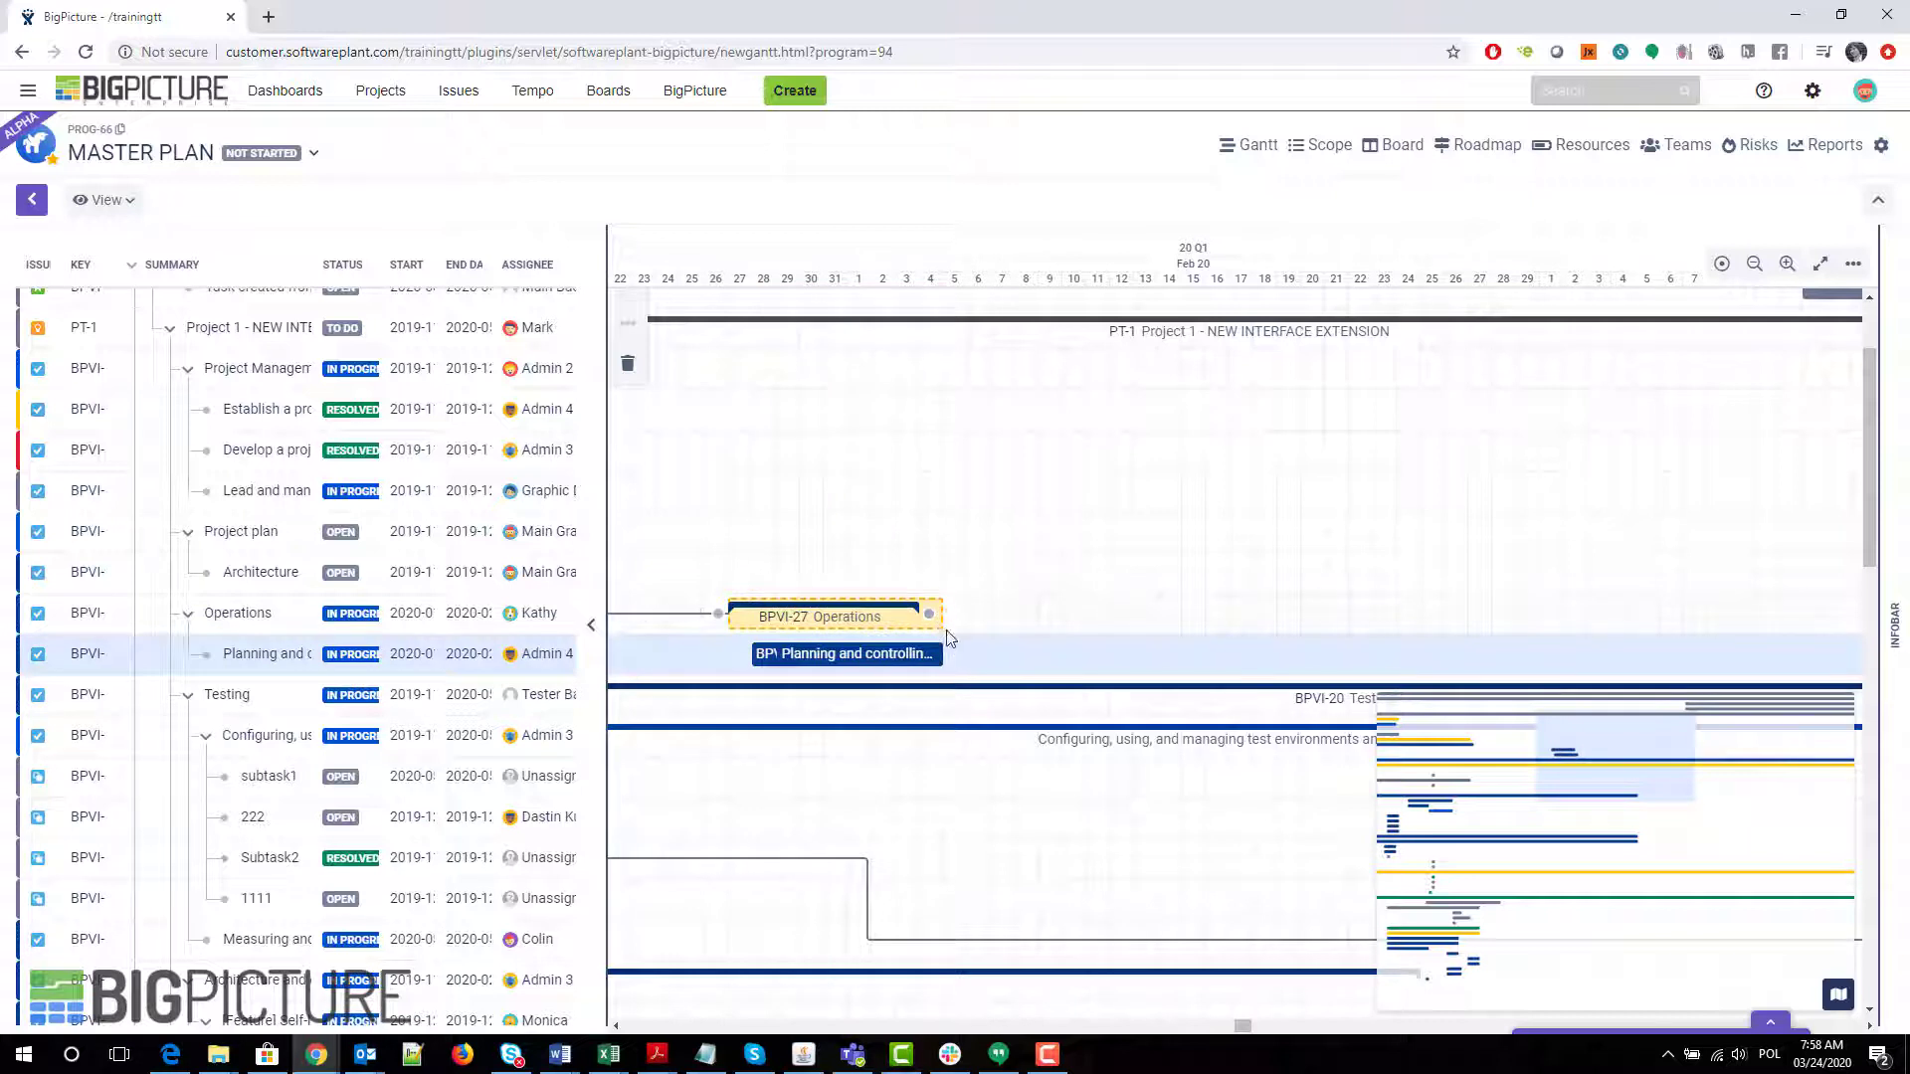
mouse_move(916, 623)
drag(889, 657, 850, 657)
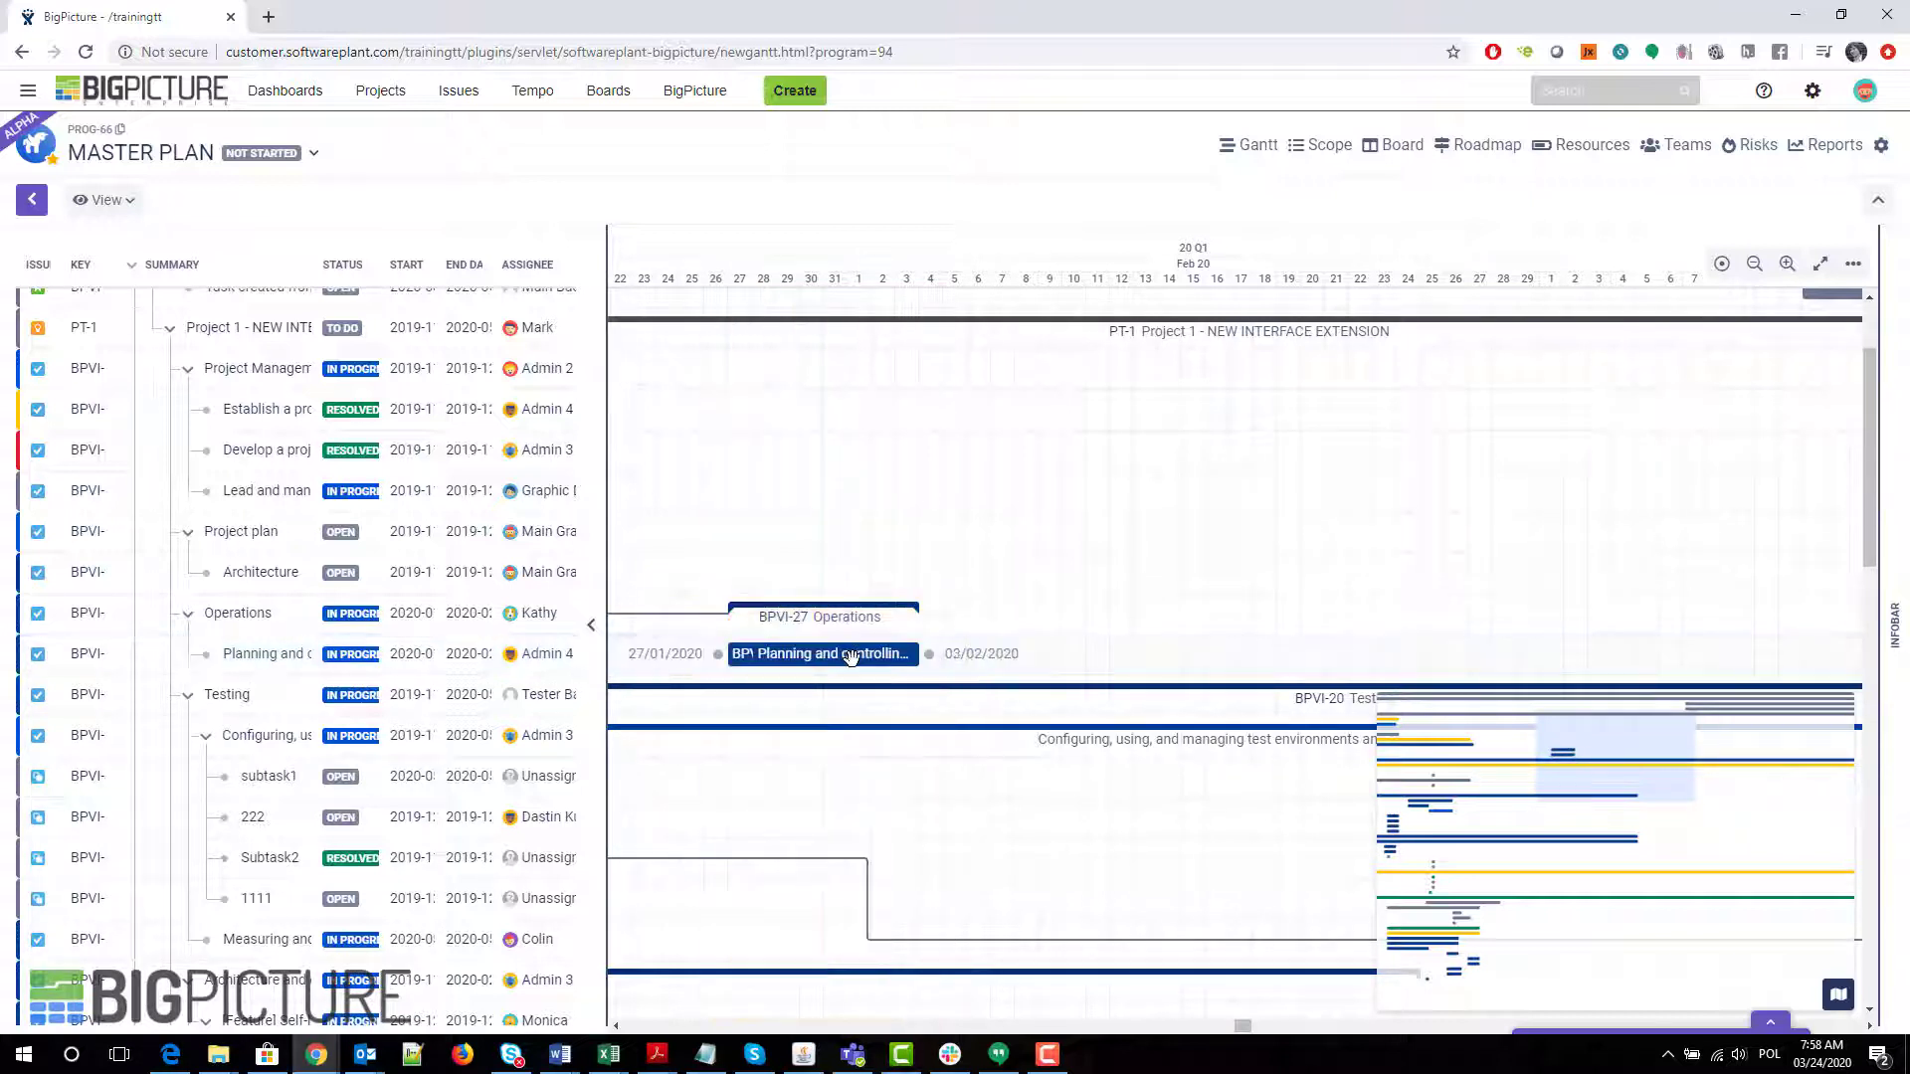
Open the infobar's Milestones list, jump to the 16/12/2019 milestone, and close the mini map.
click(1896, 627)
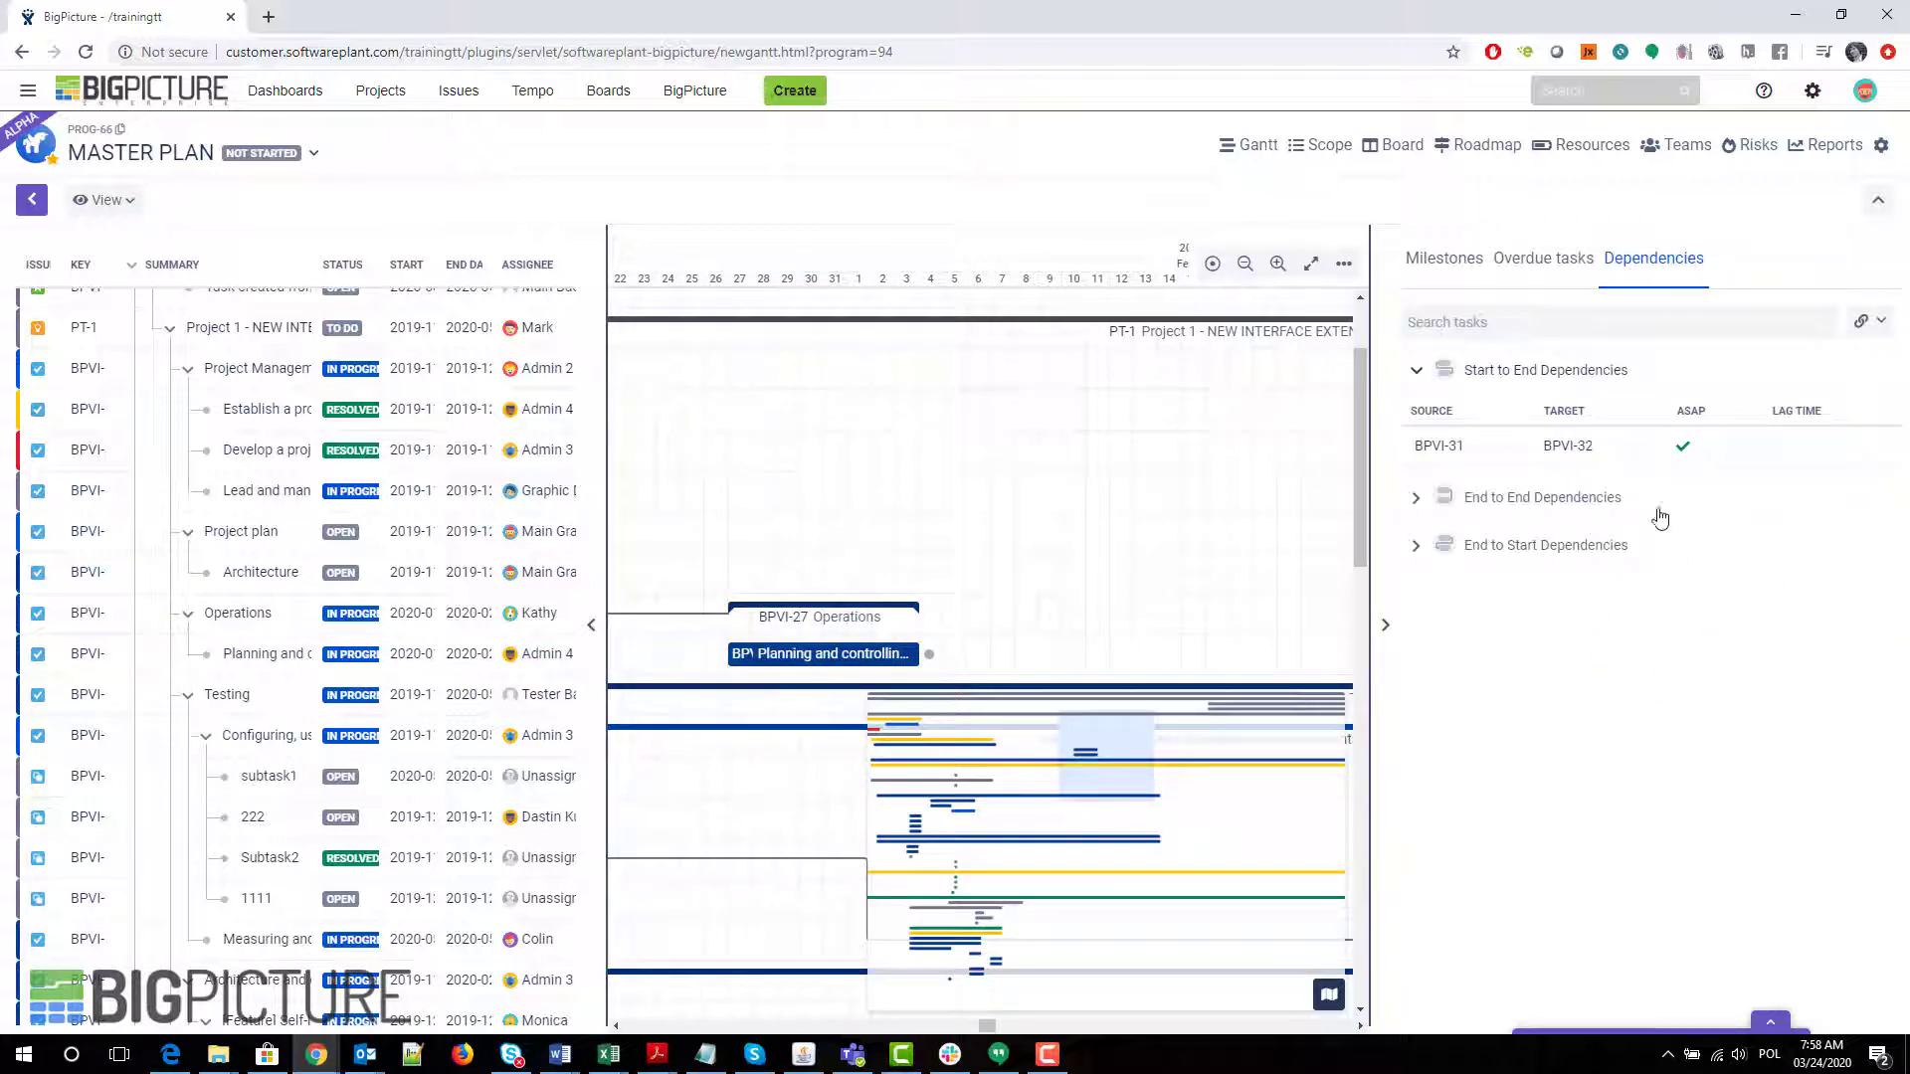
click(1448, 275)
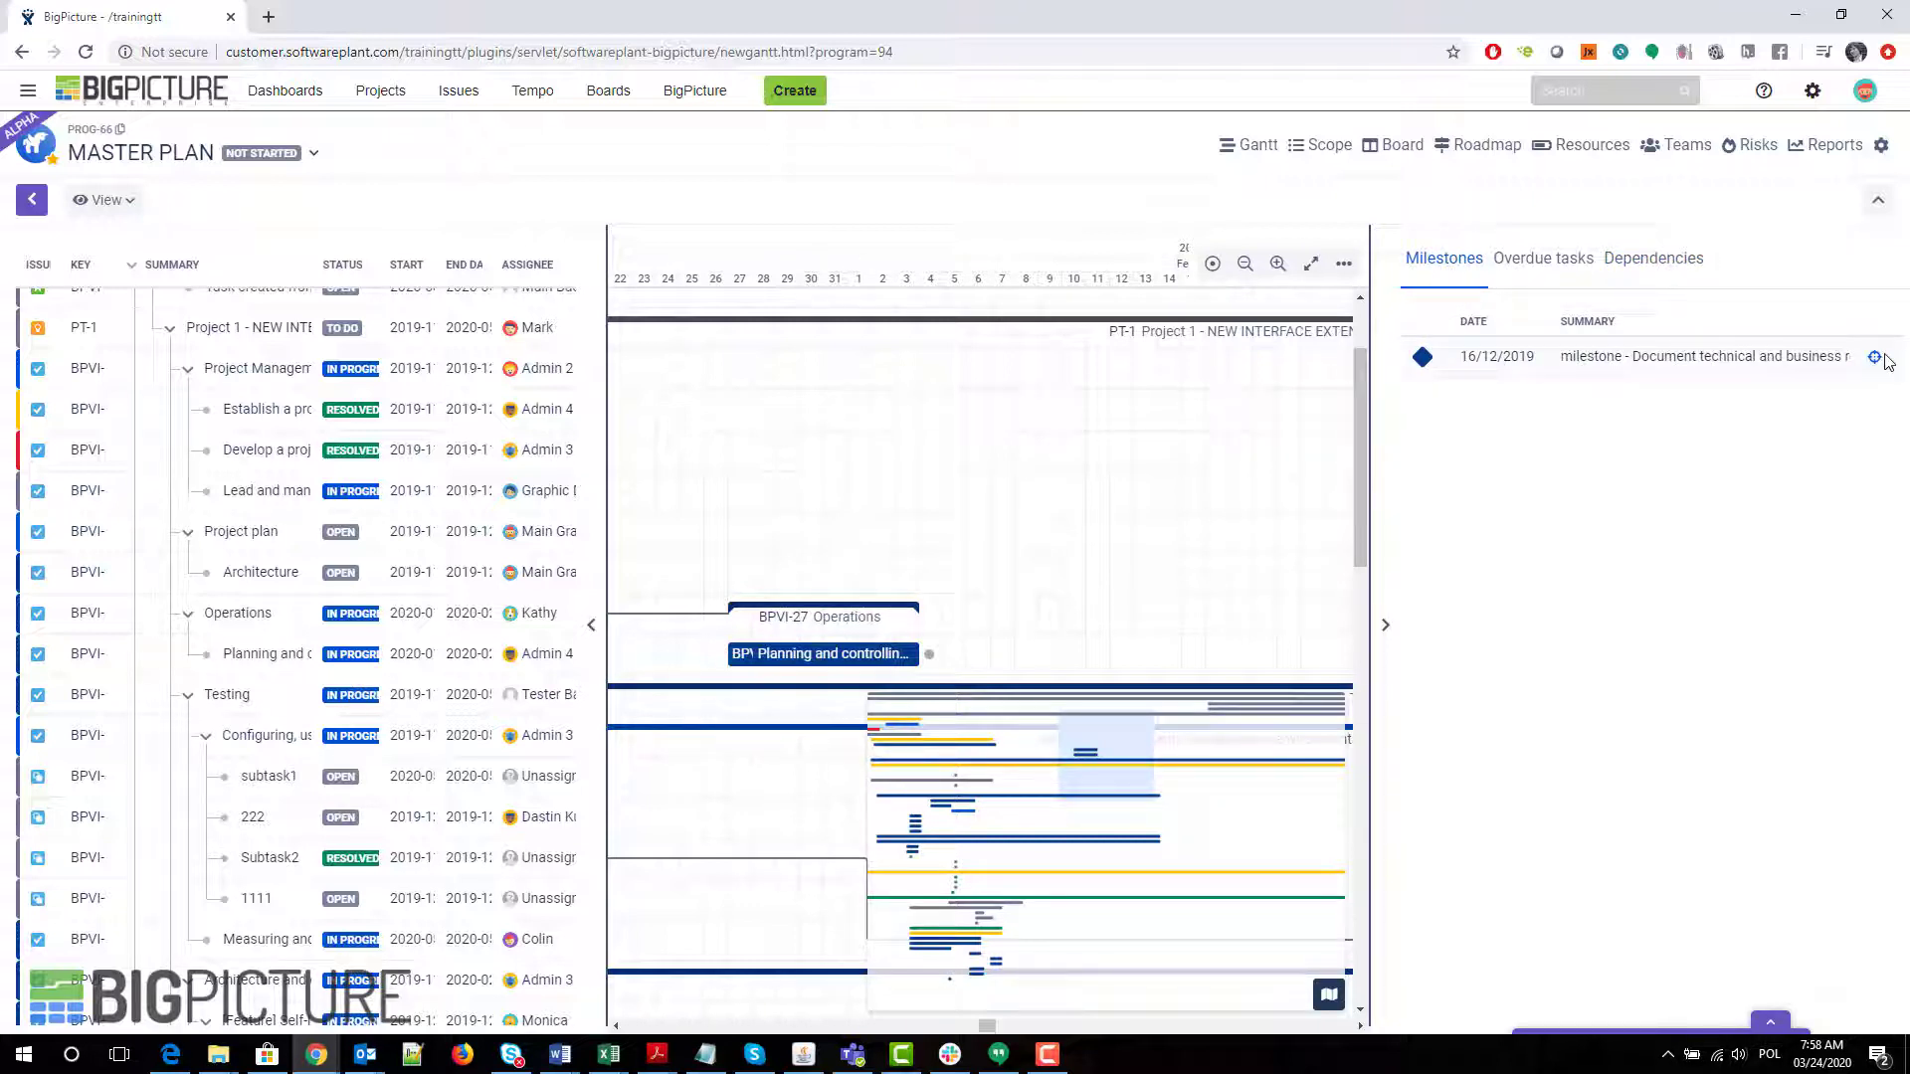
click(1875, 360)
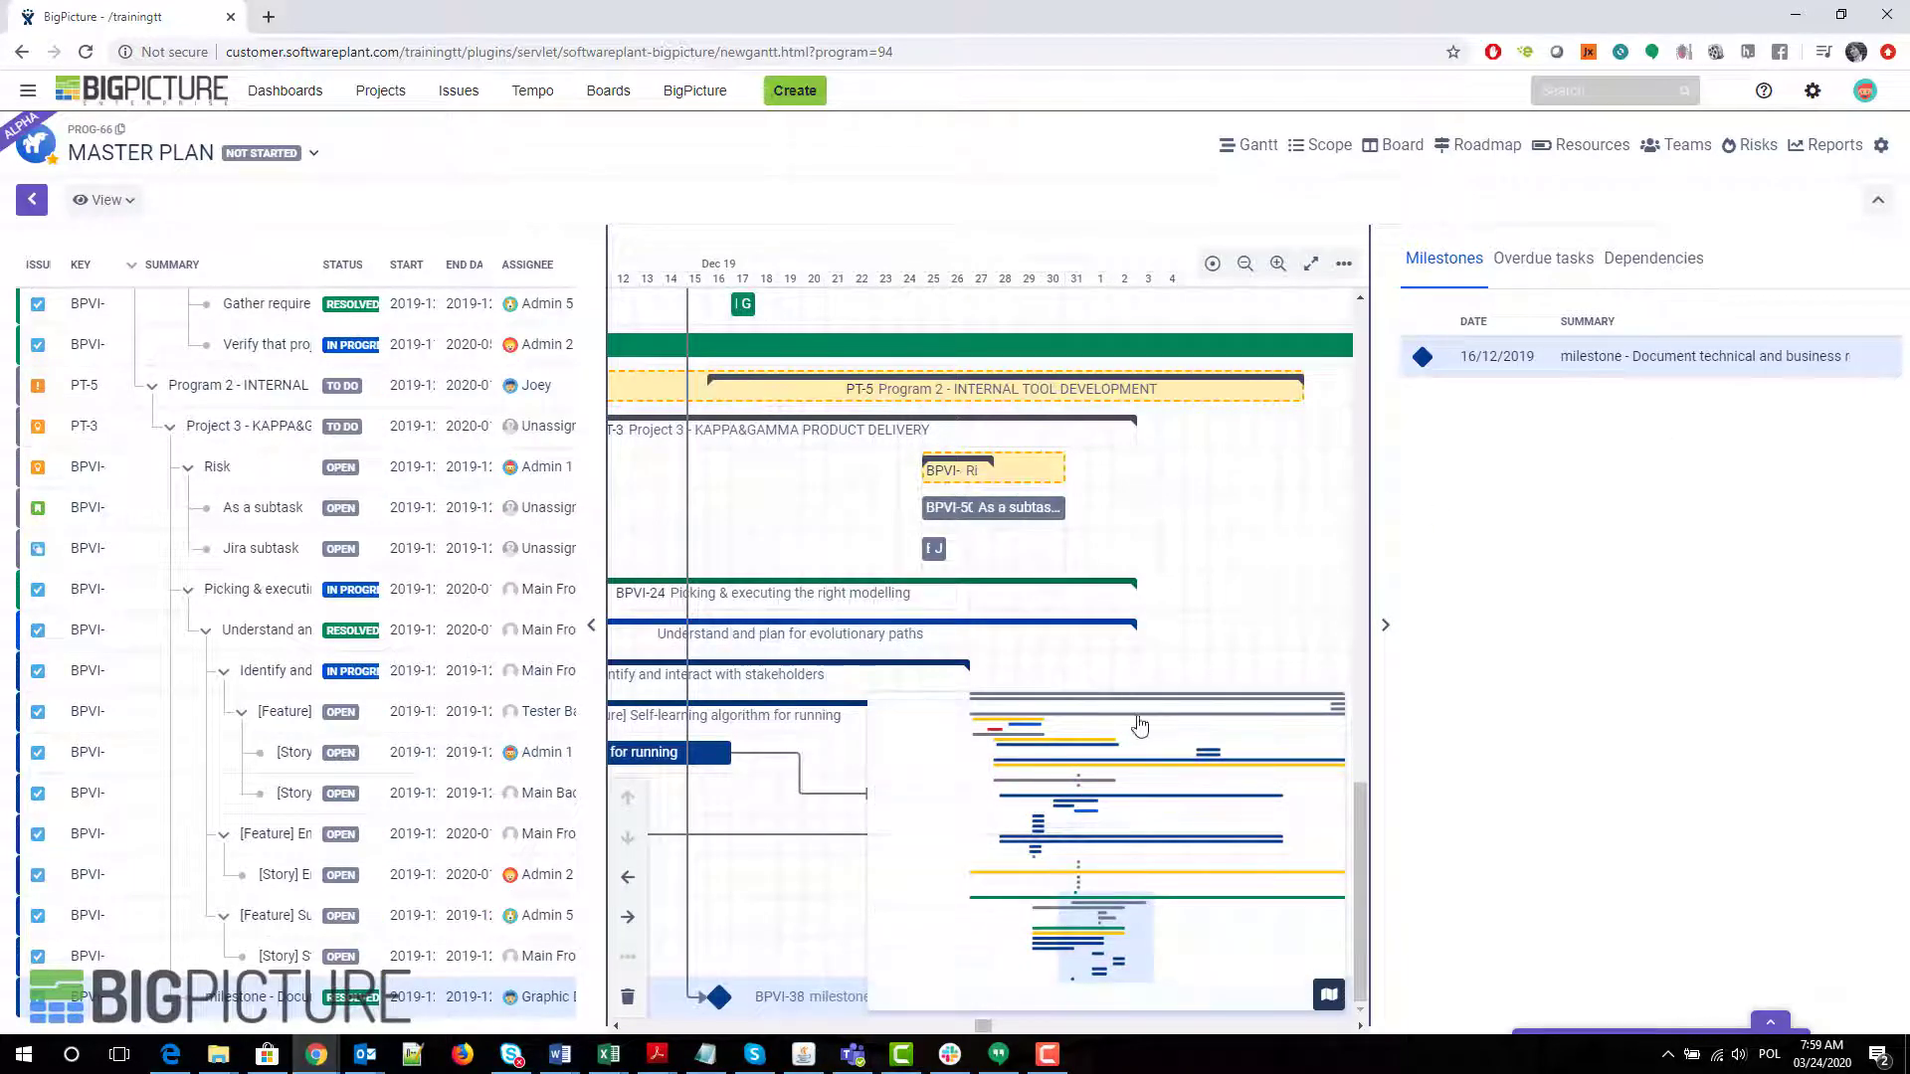
mouse_move(719, 1003)
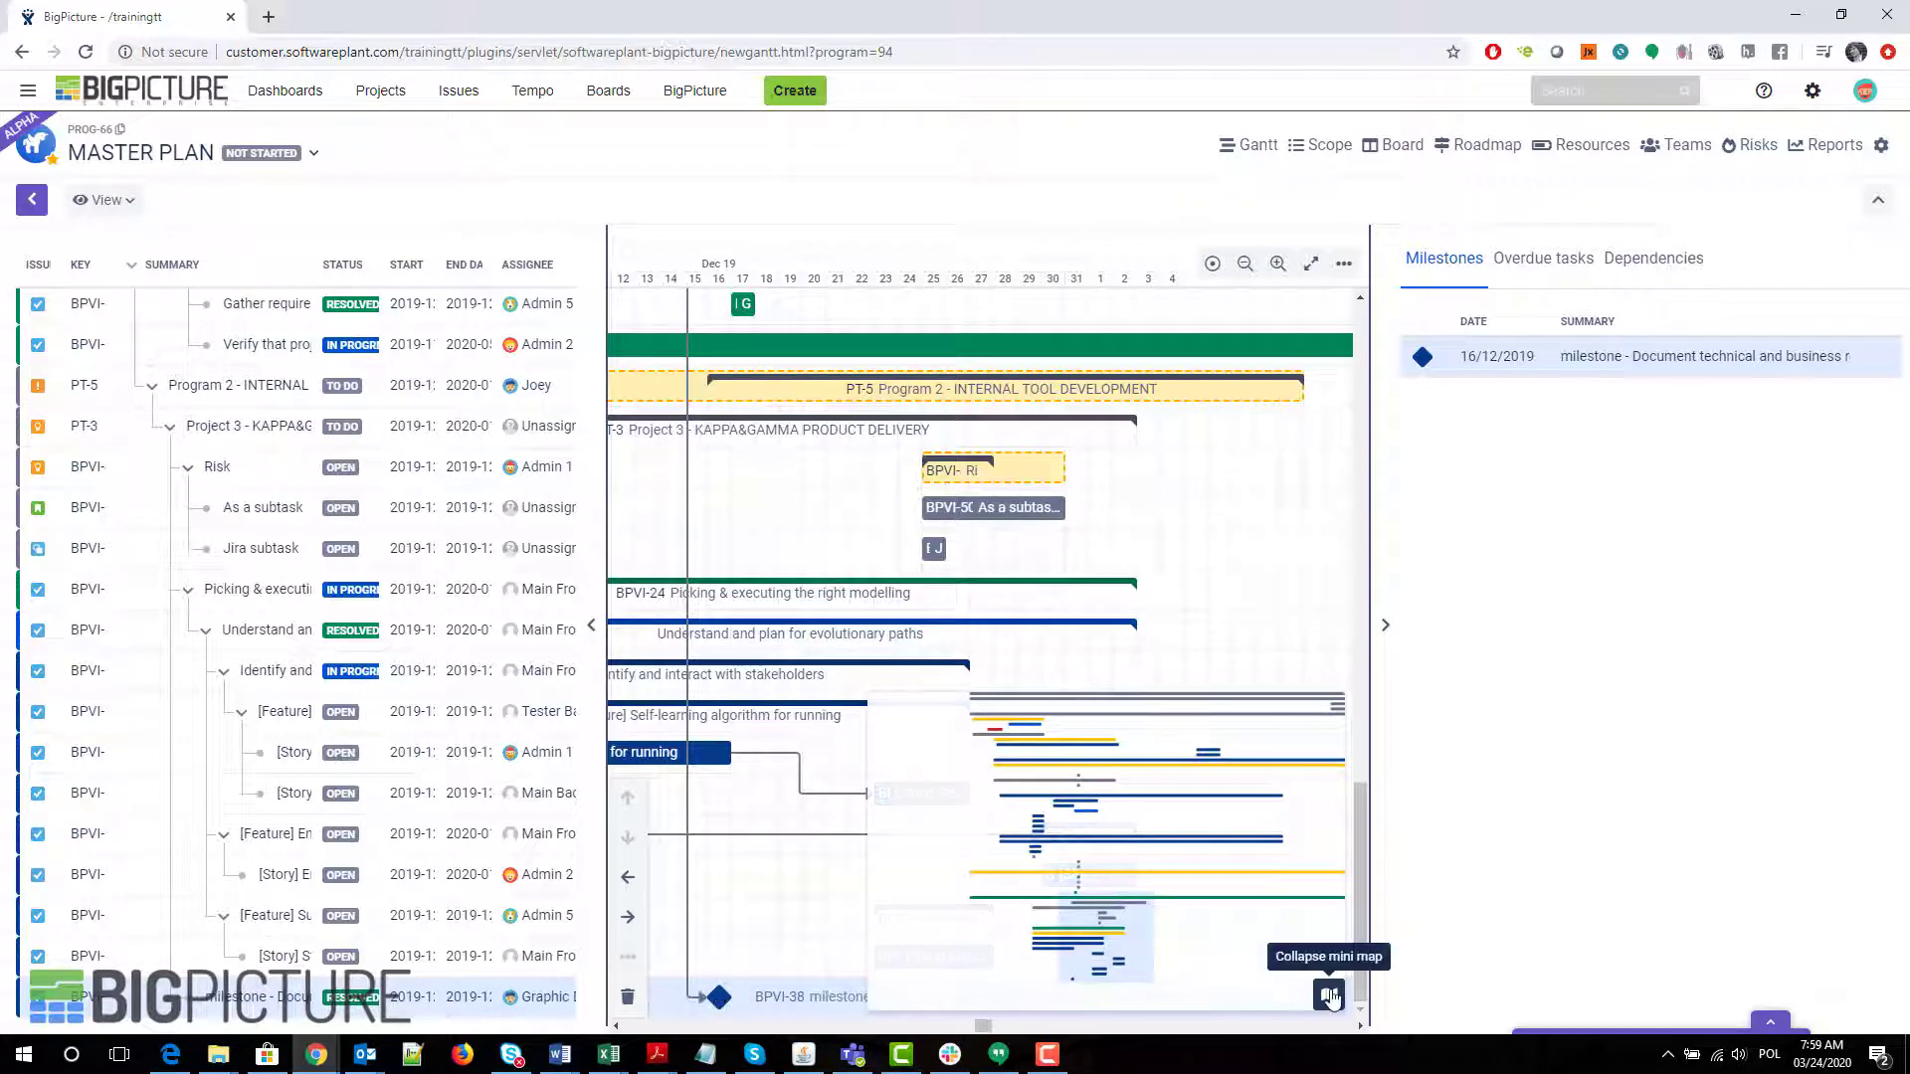
click(1329, 994)
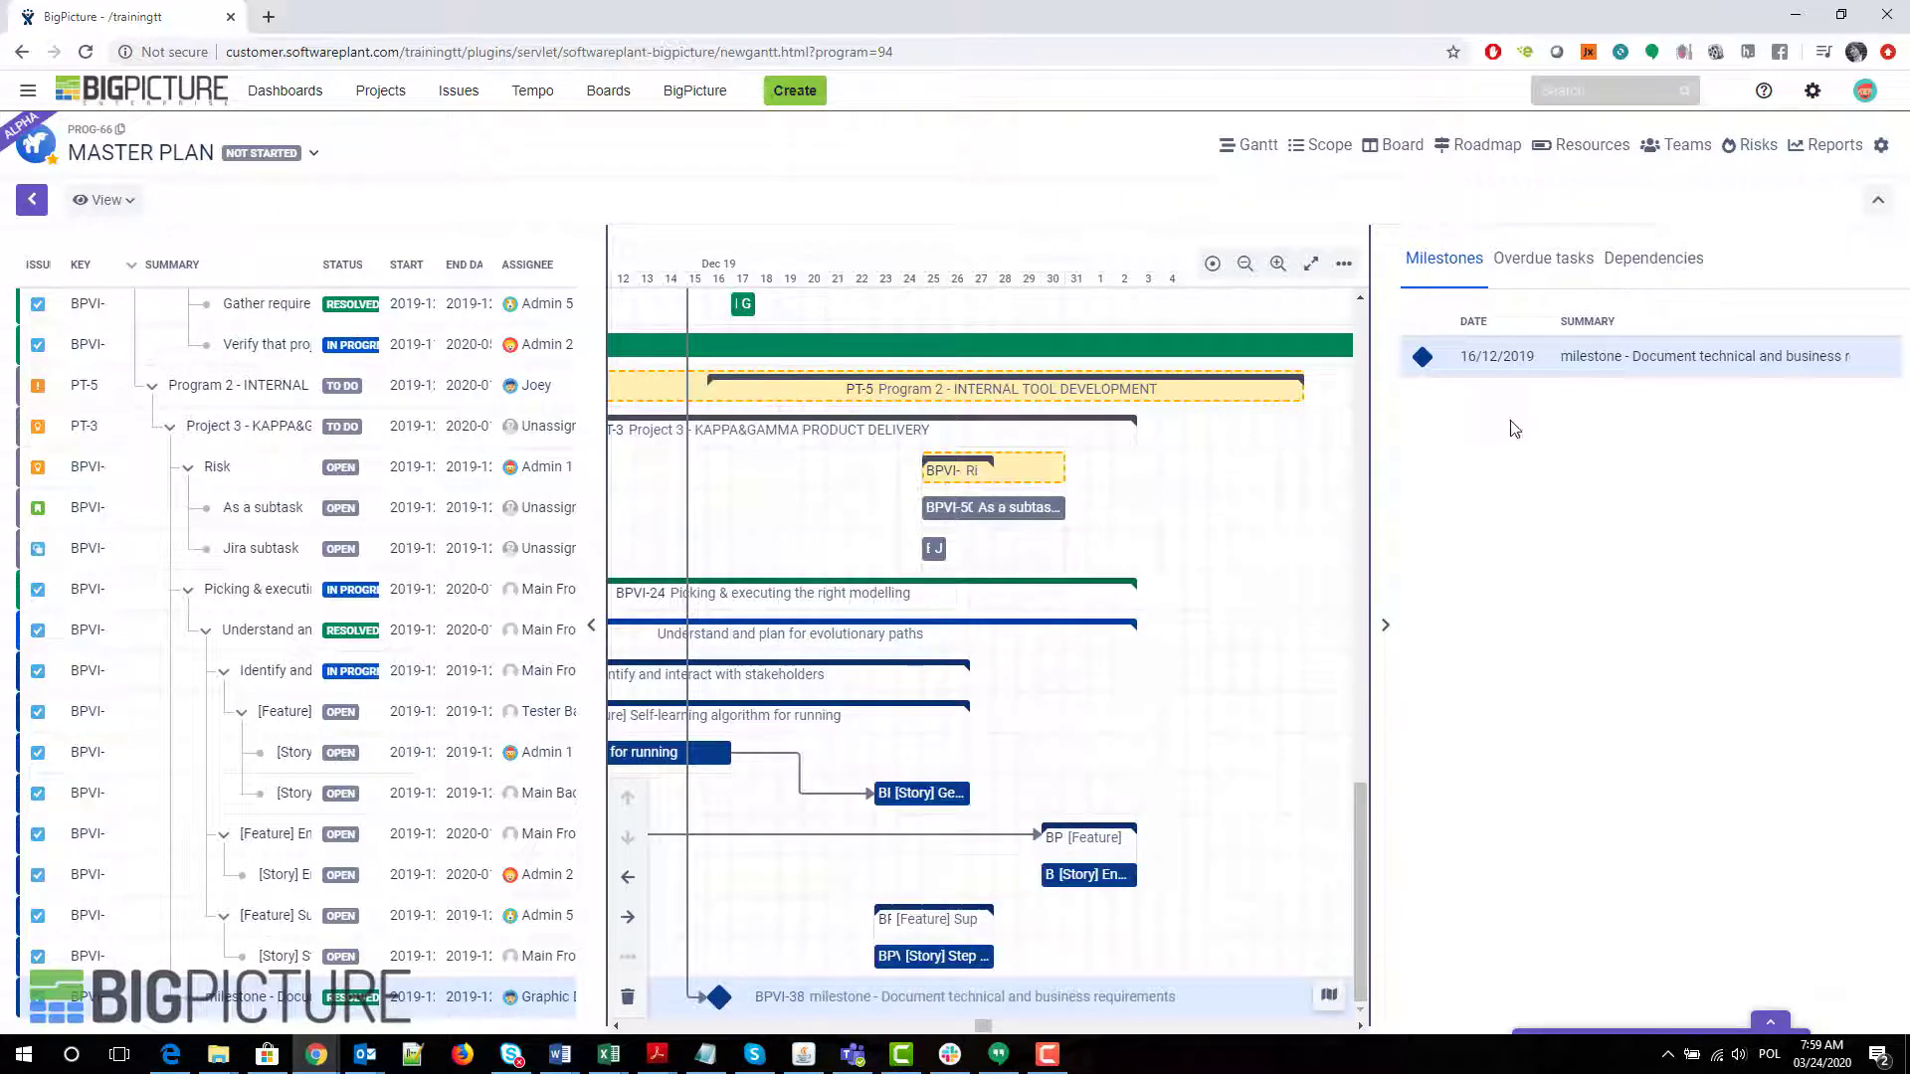
Show the Overdue tasks list and highlight lines of its Important notice.
click(1552, 273)
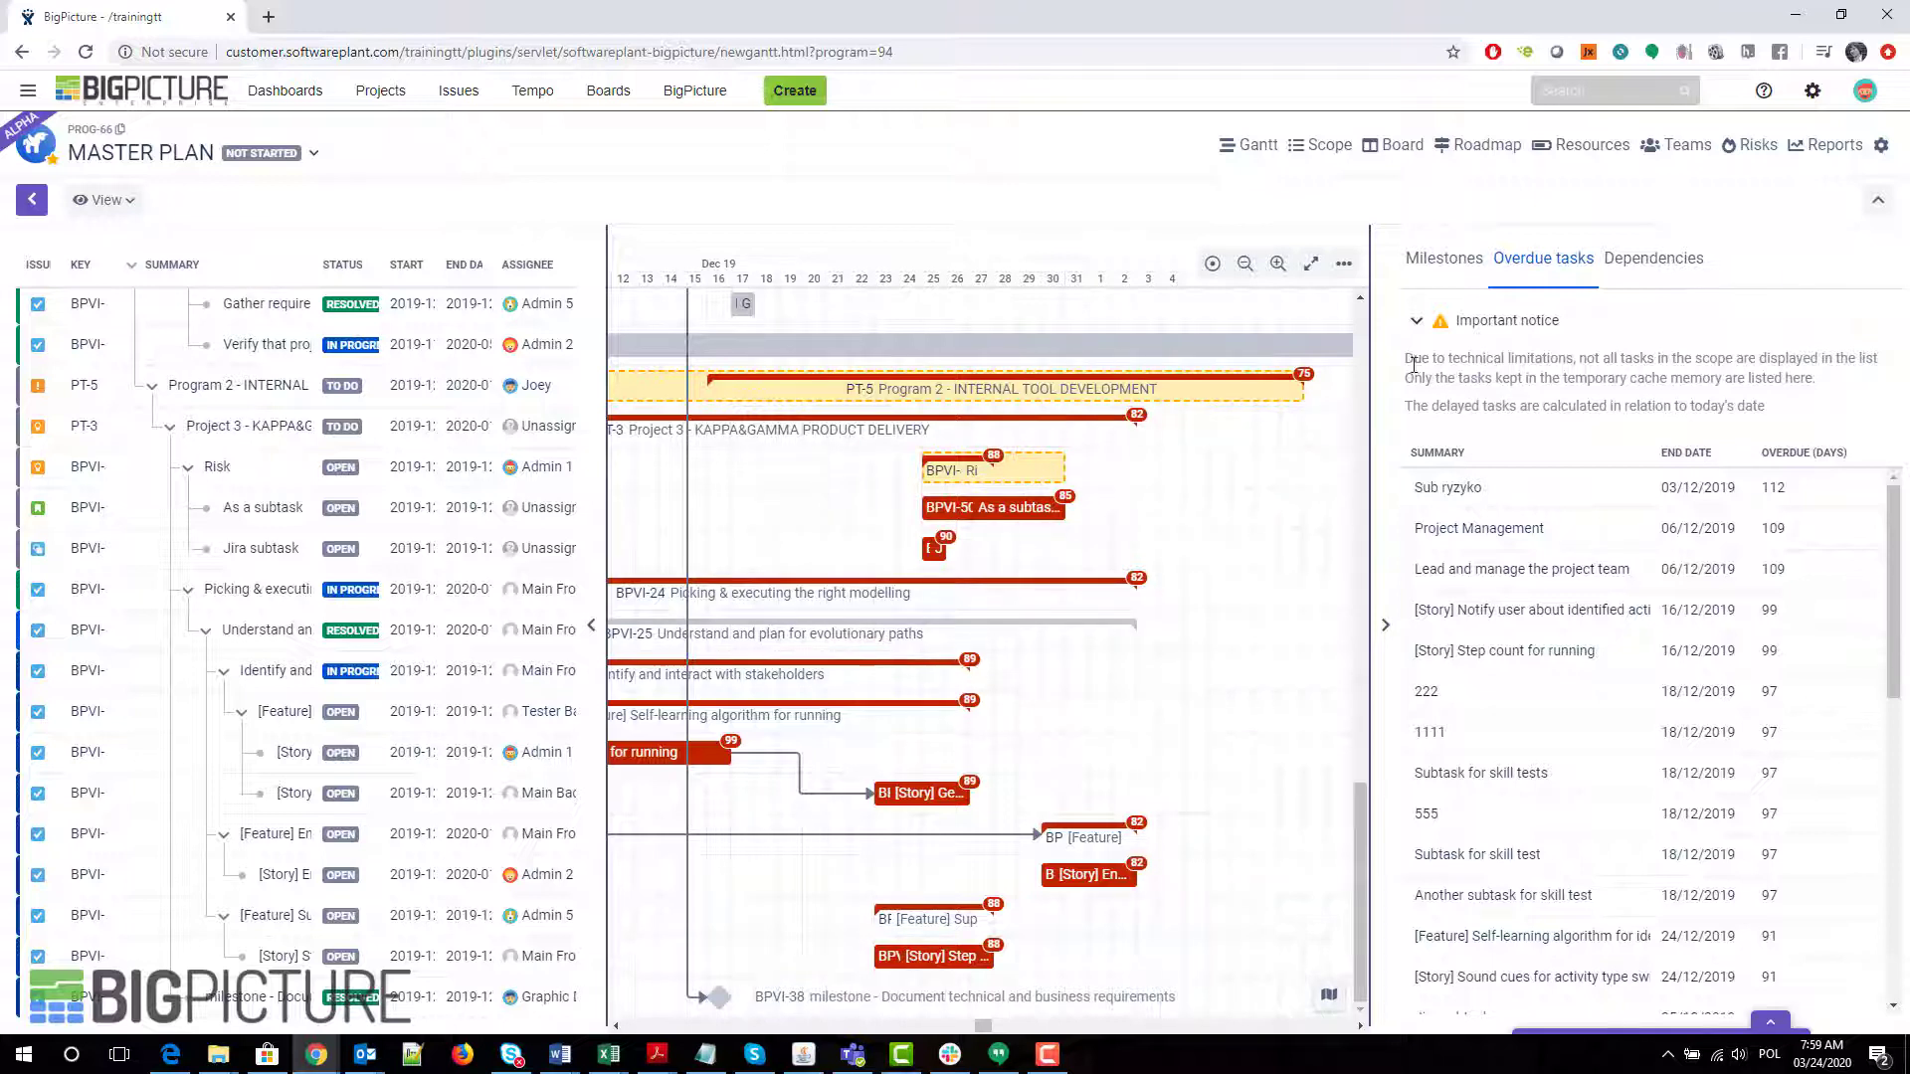
drag(1411, 360, 1840, 364)
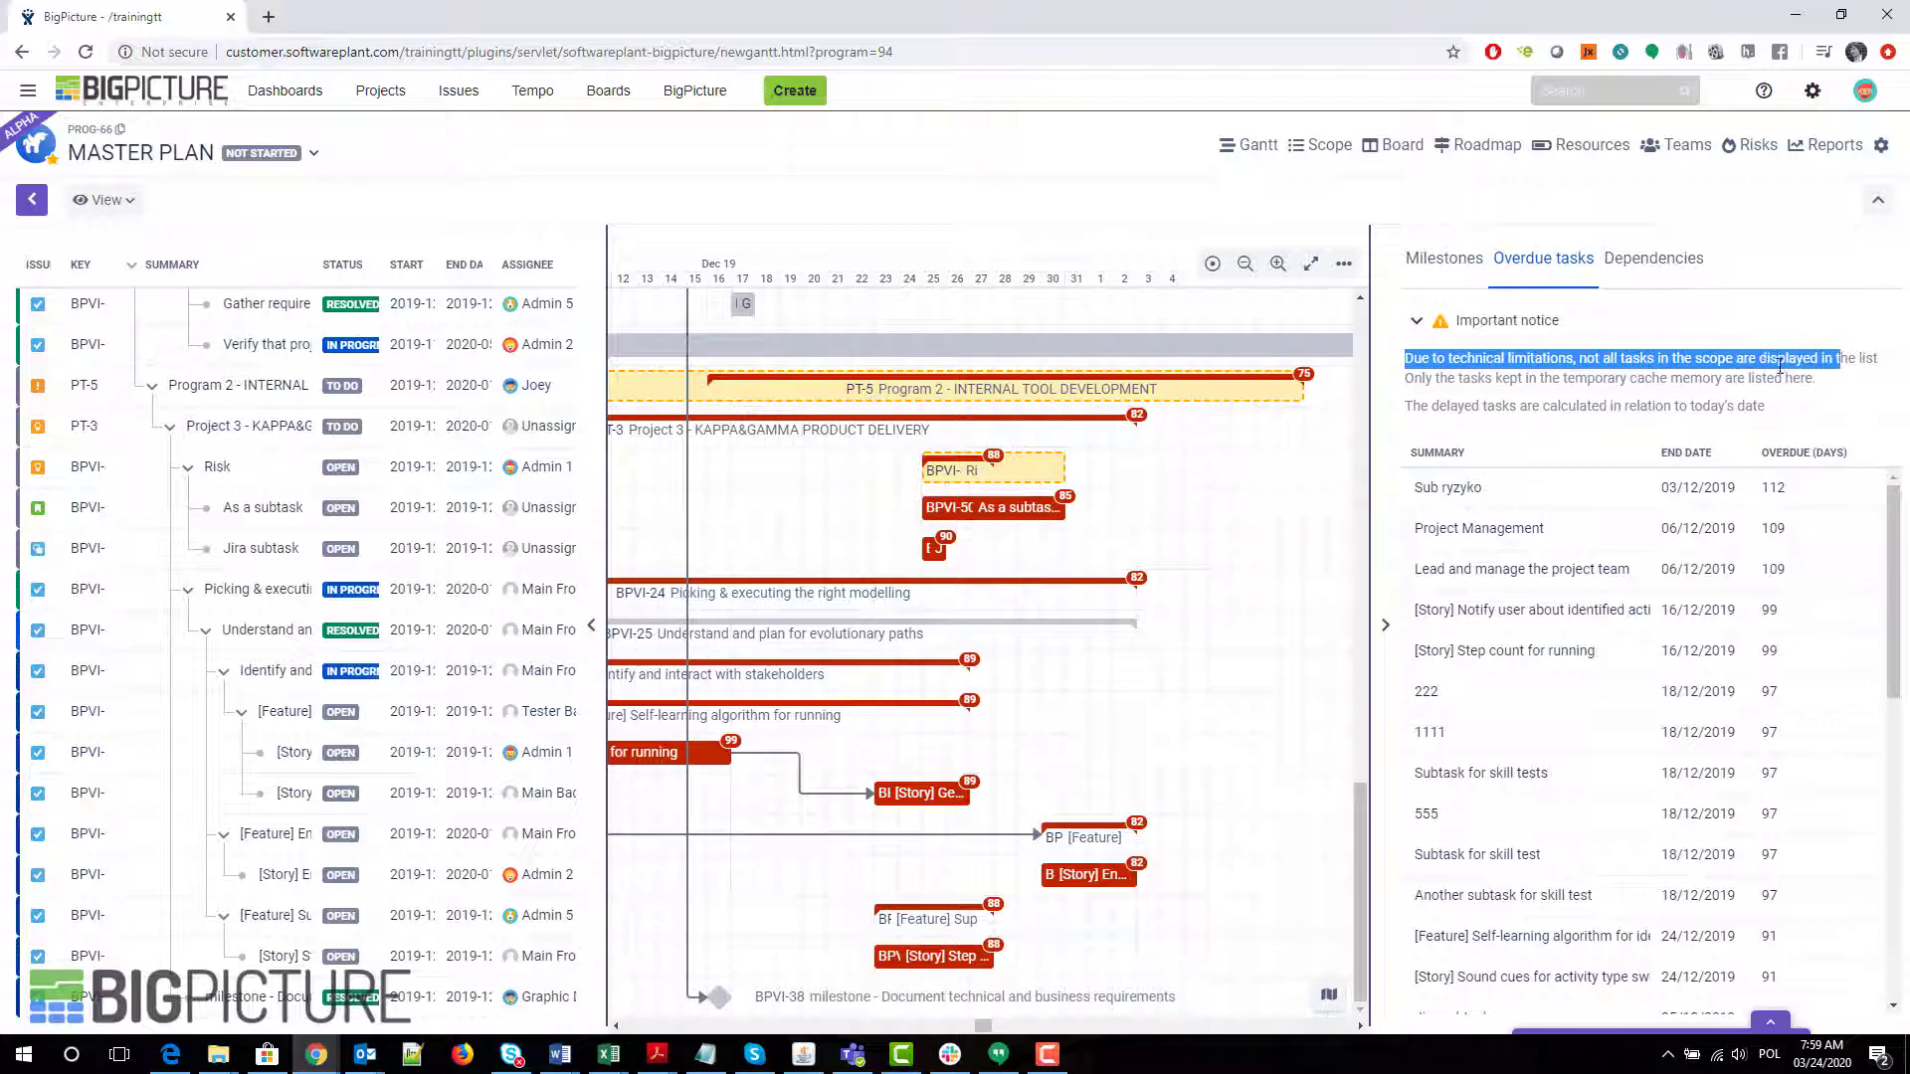
drag(1458, 379, 1793, 379)
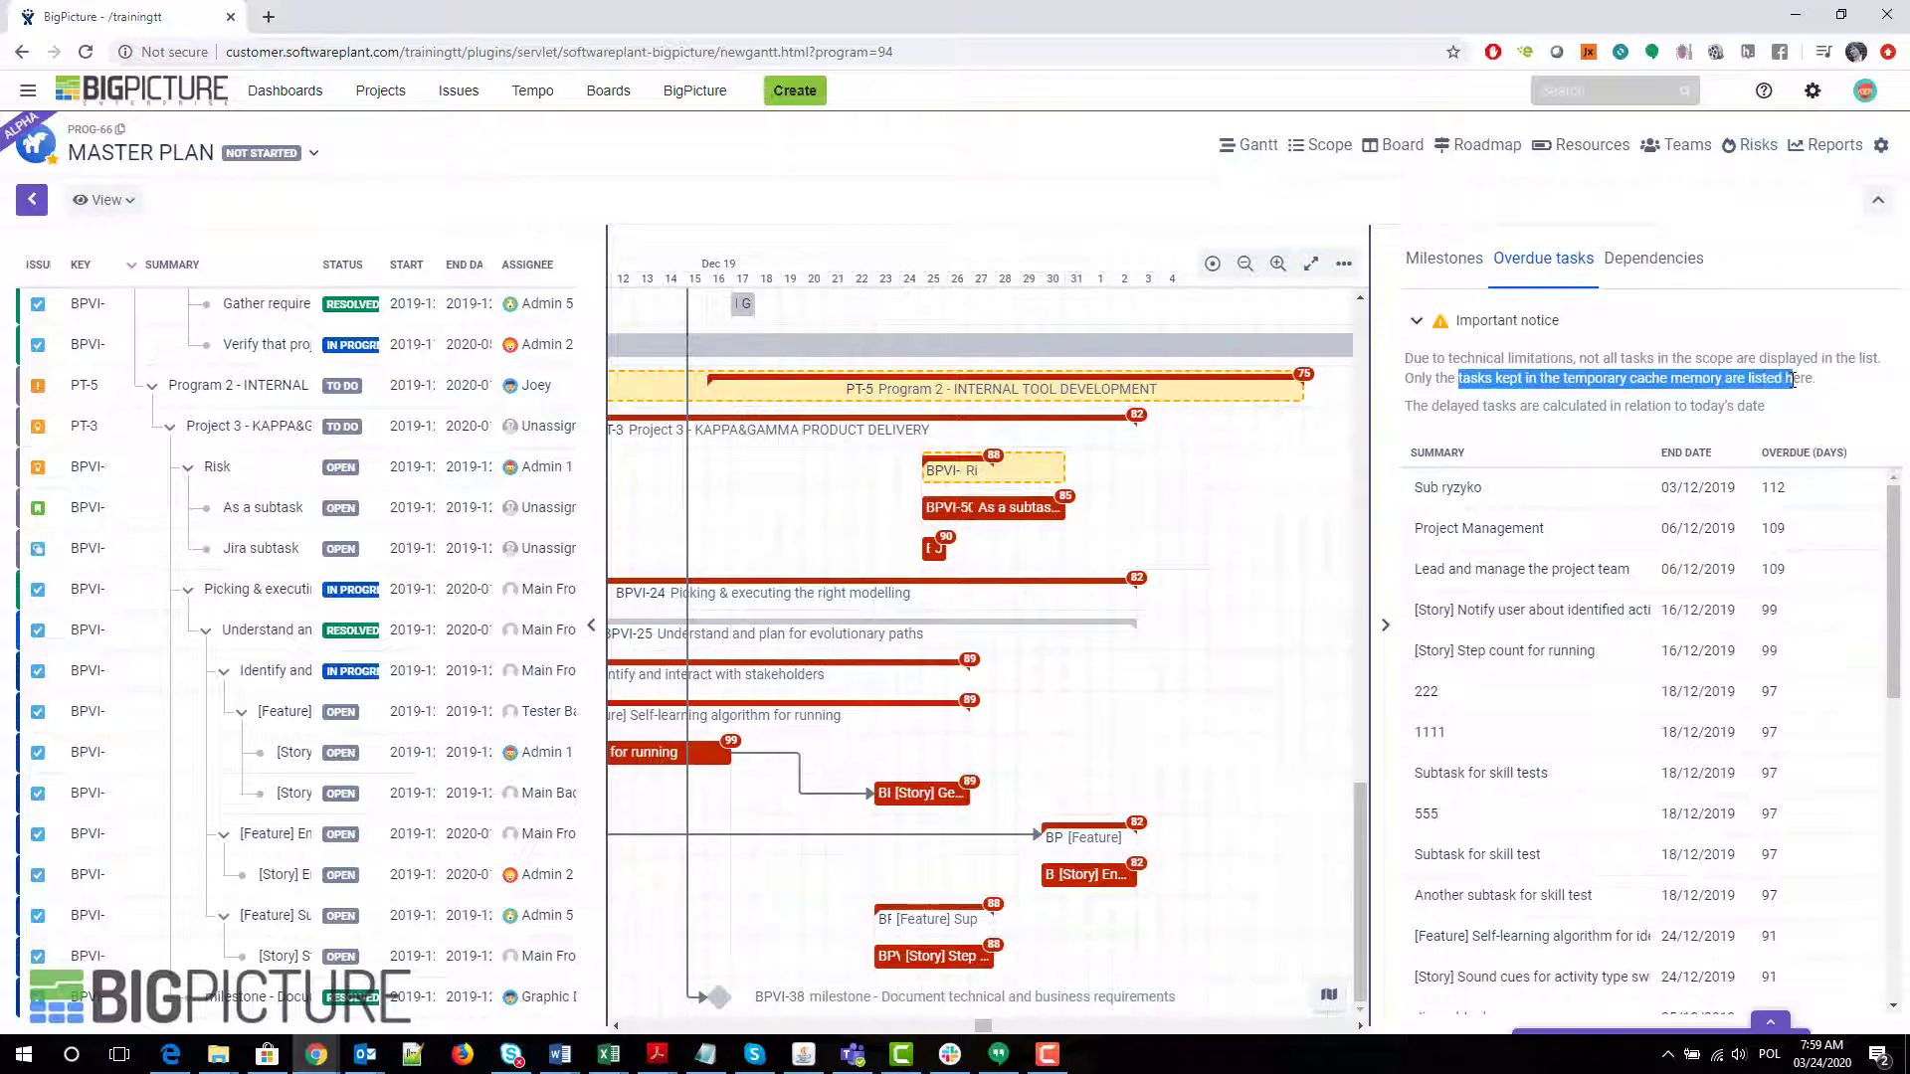
drag(1451, 407, 1765, 409)
click(1768, 415)
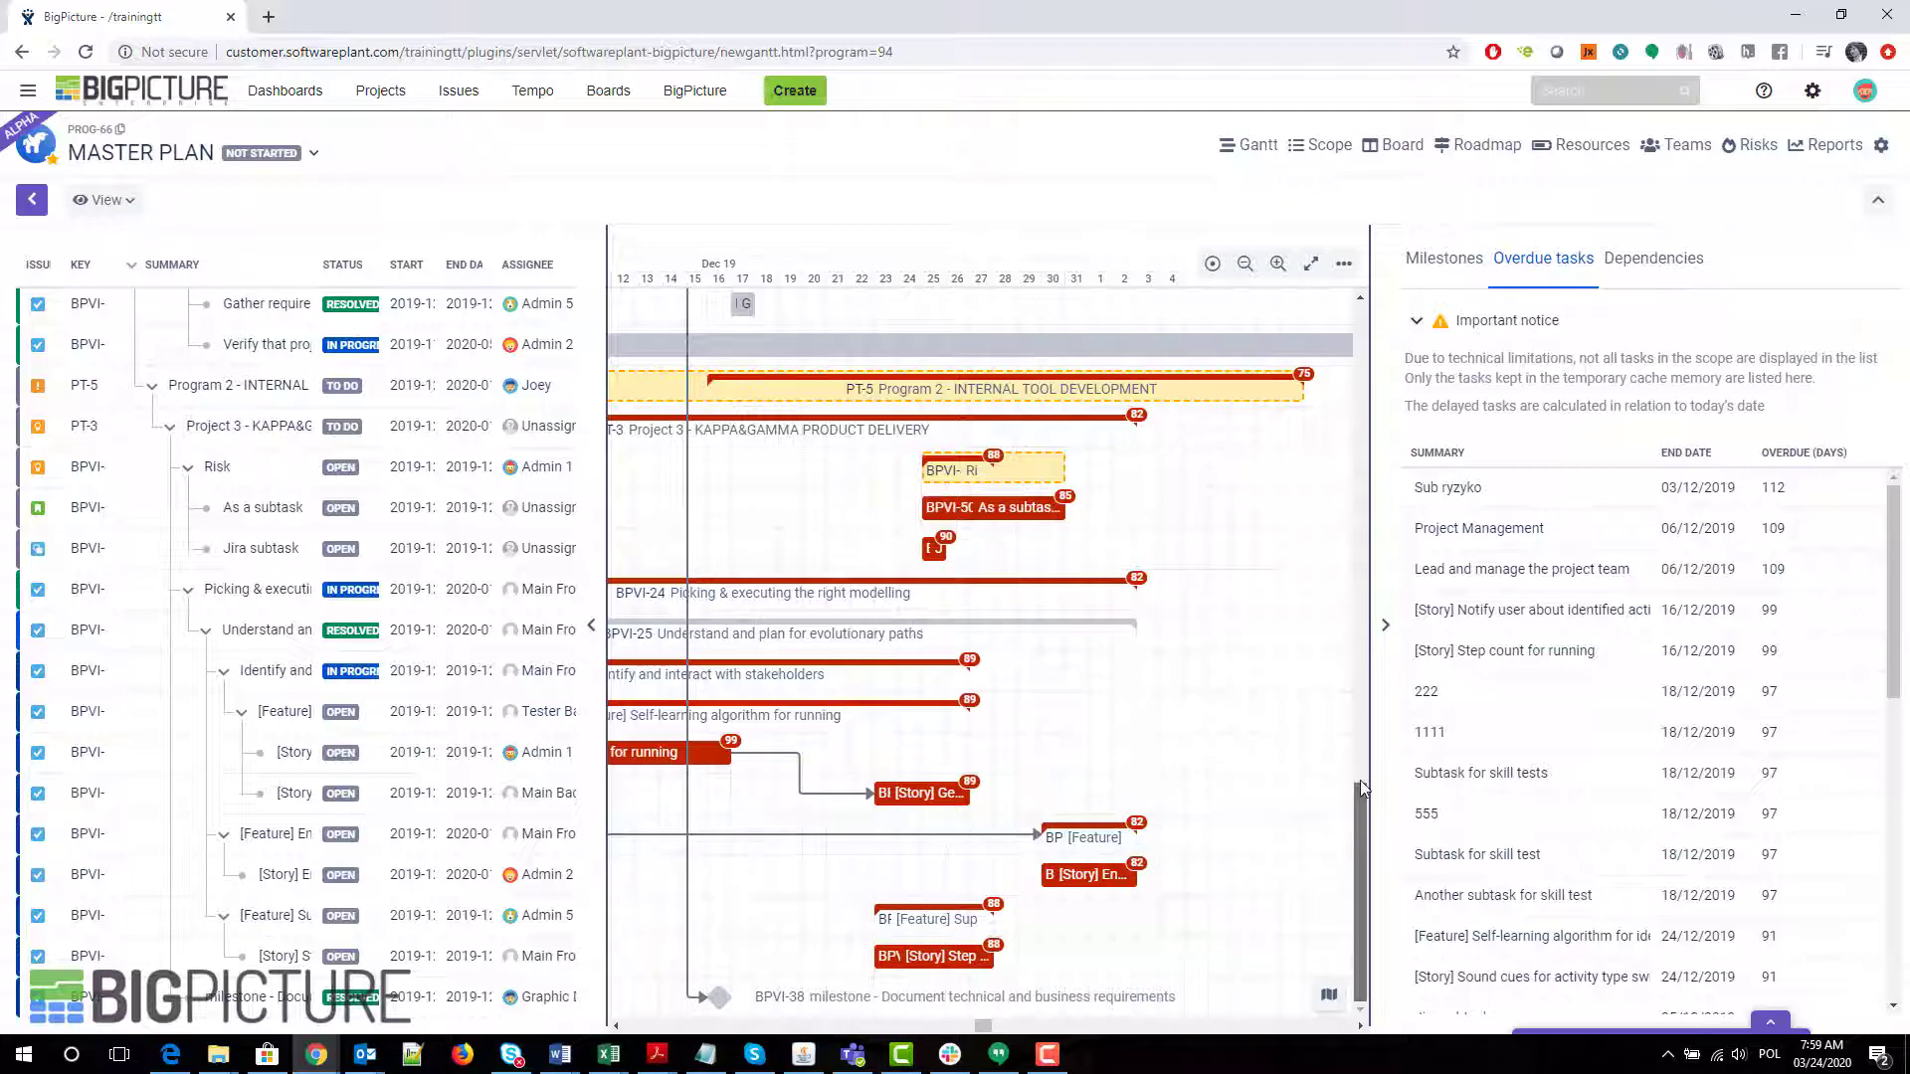
Scroll the Gantt, toggle Dependencies and back, then collapse the Important notice and scroll the overdue list.
drag(1357, 832, 1385, 489)
scroll(1204, 500, up, 3)
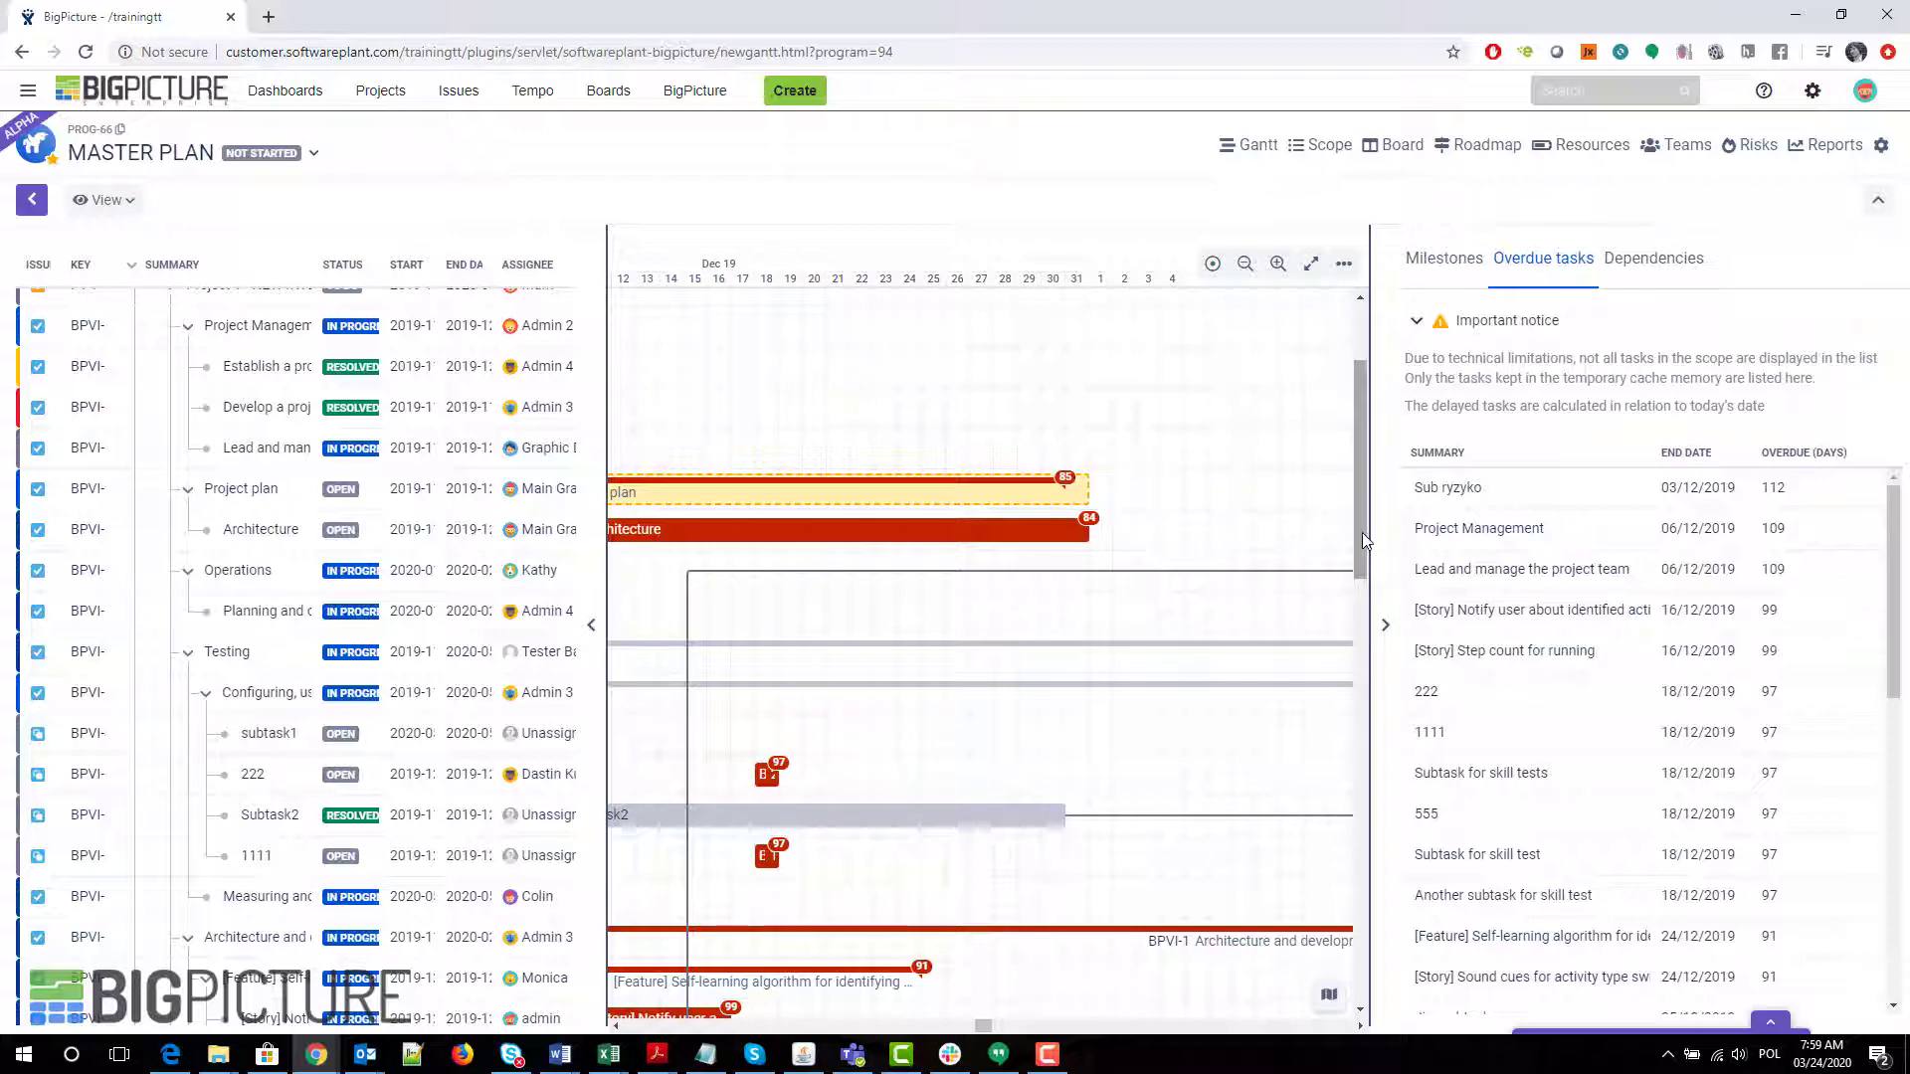
drag(1363, 534, 1364, 659)
click(1650, 263)
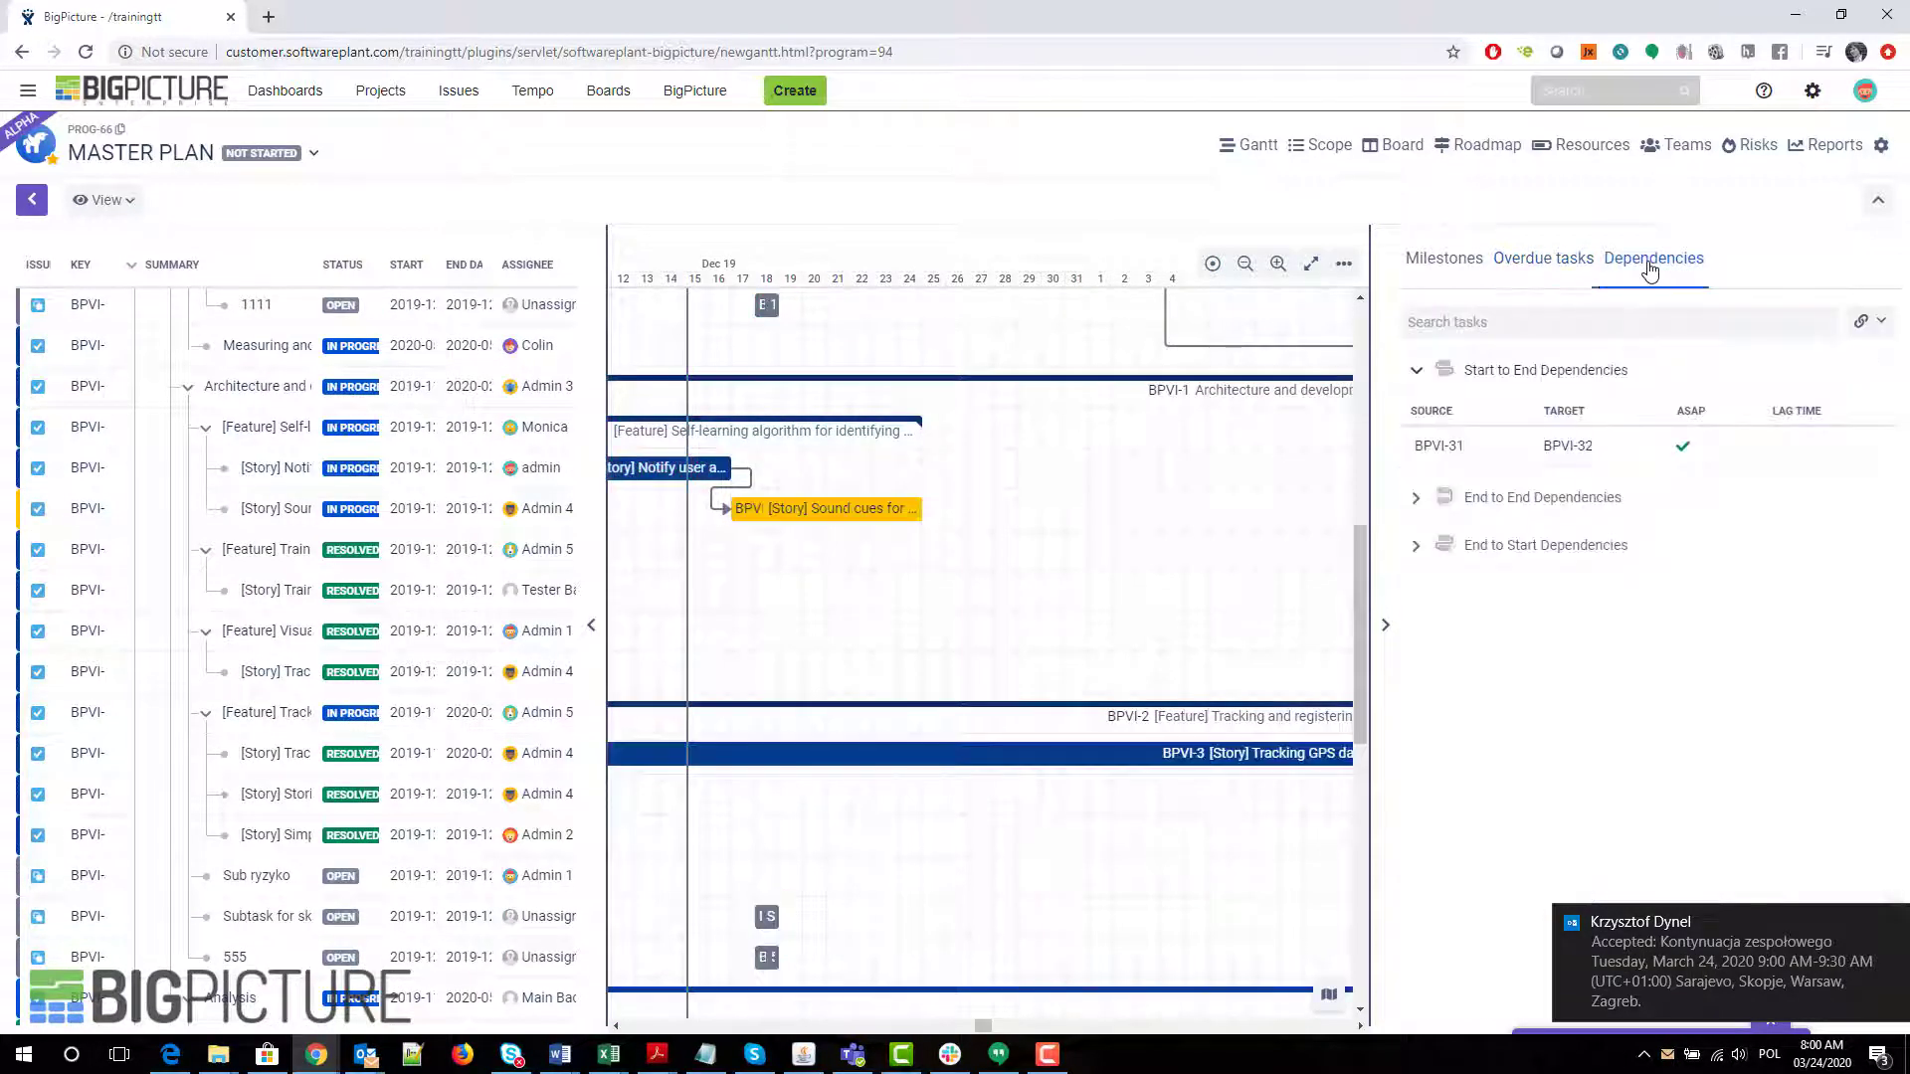
click(1543, 260)
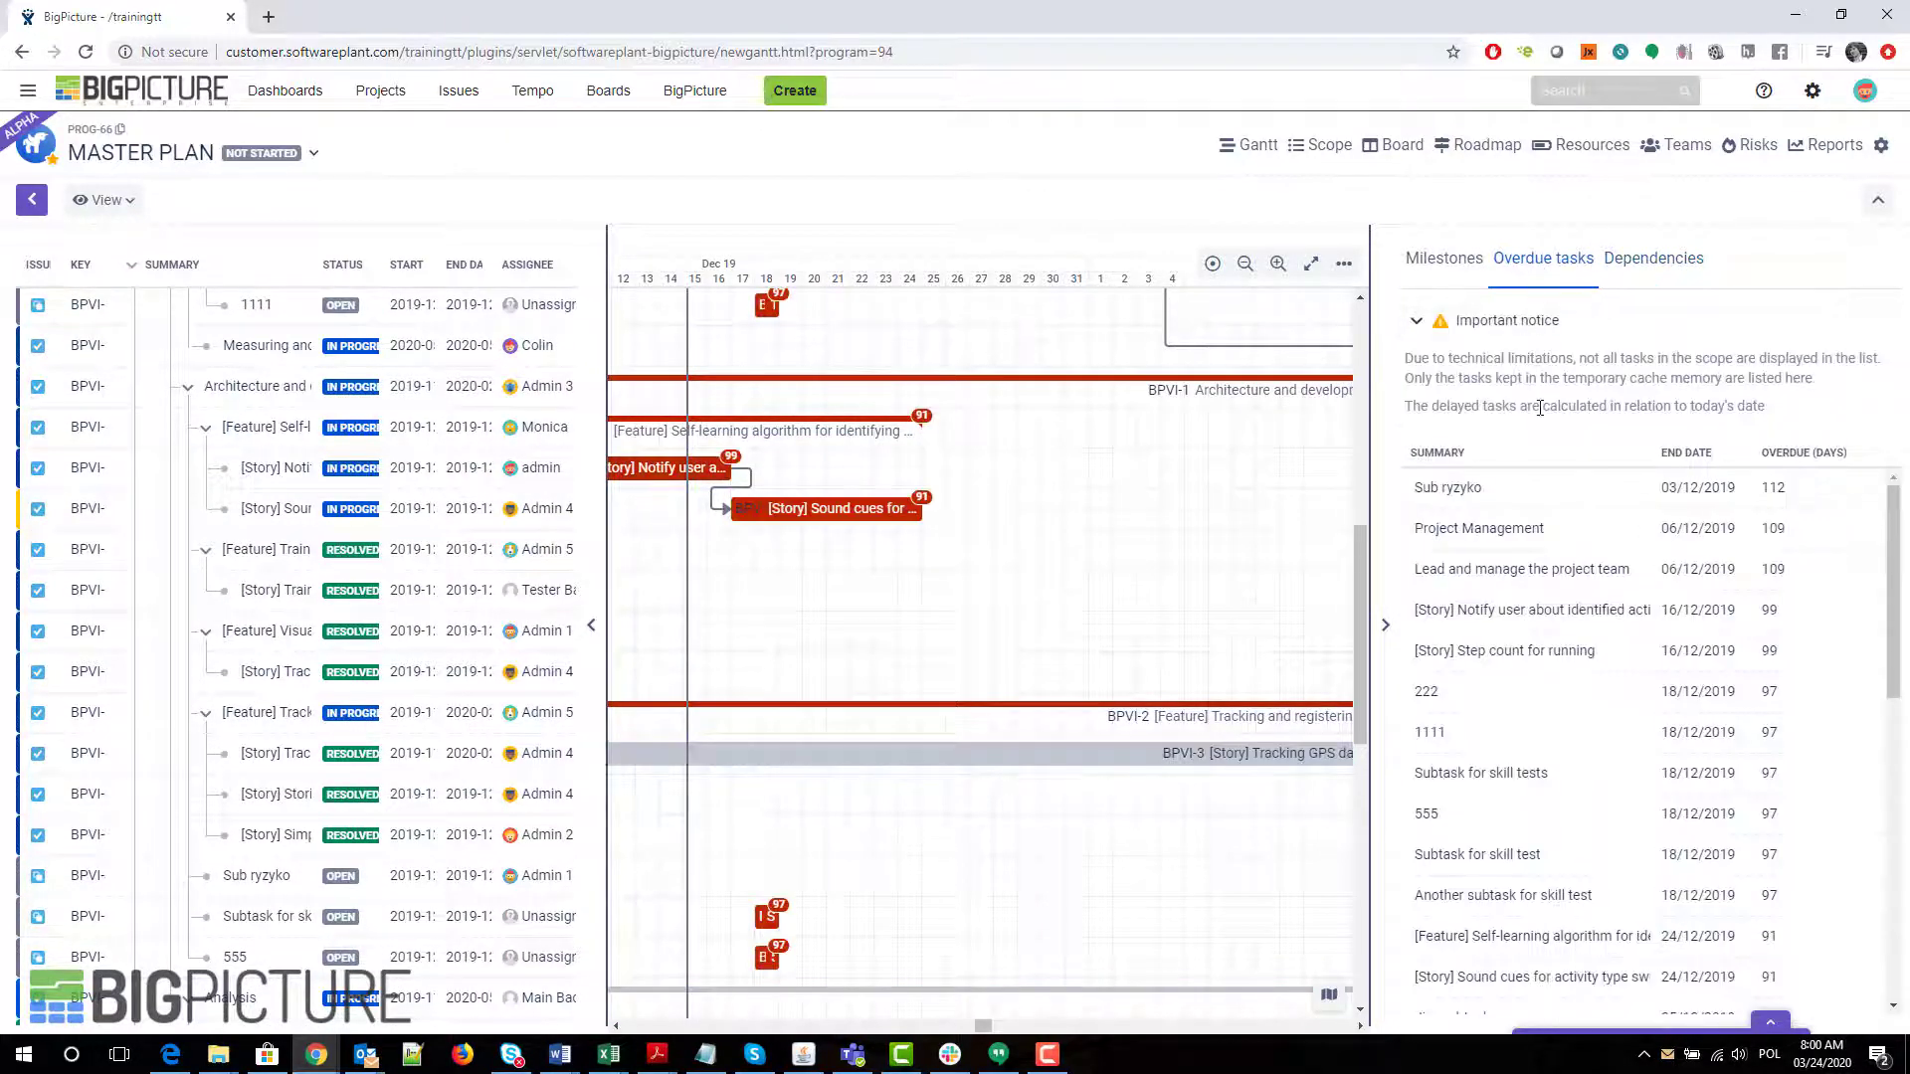
click(1423, 326)
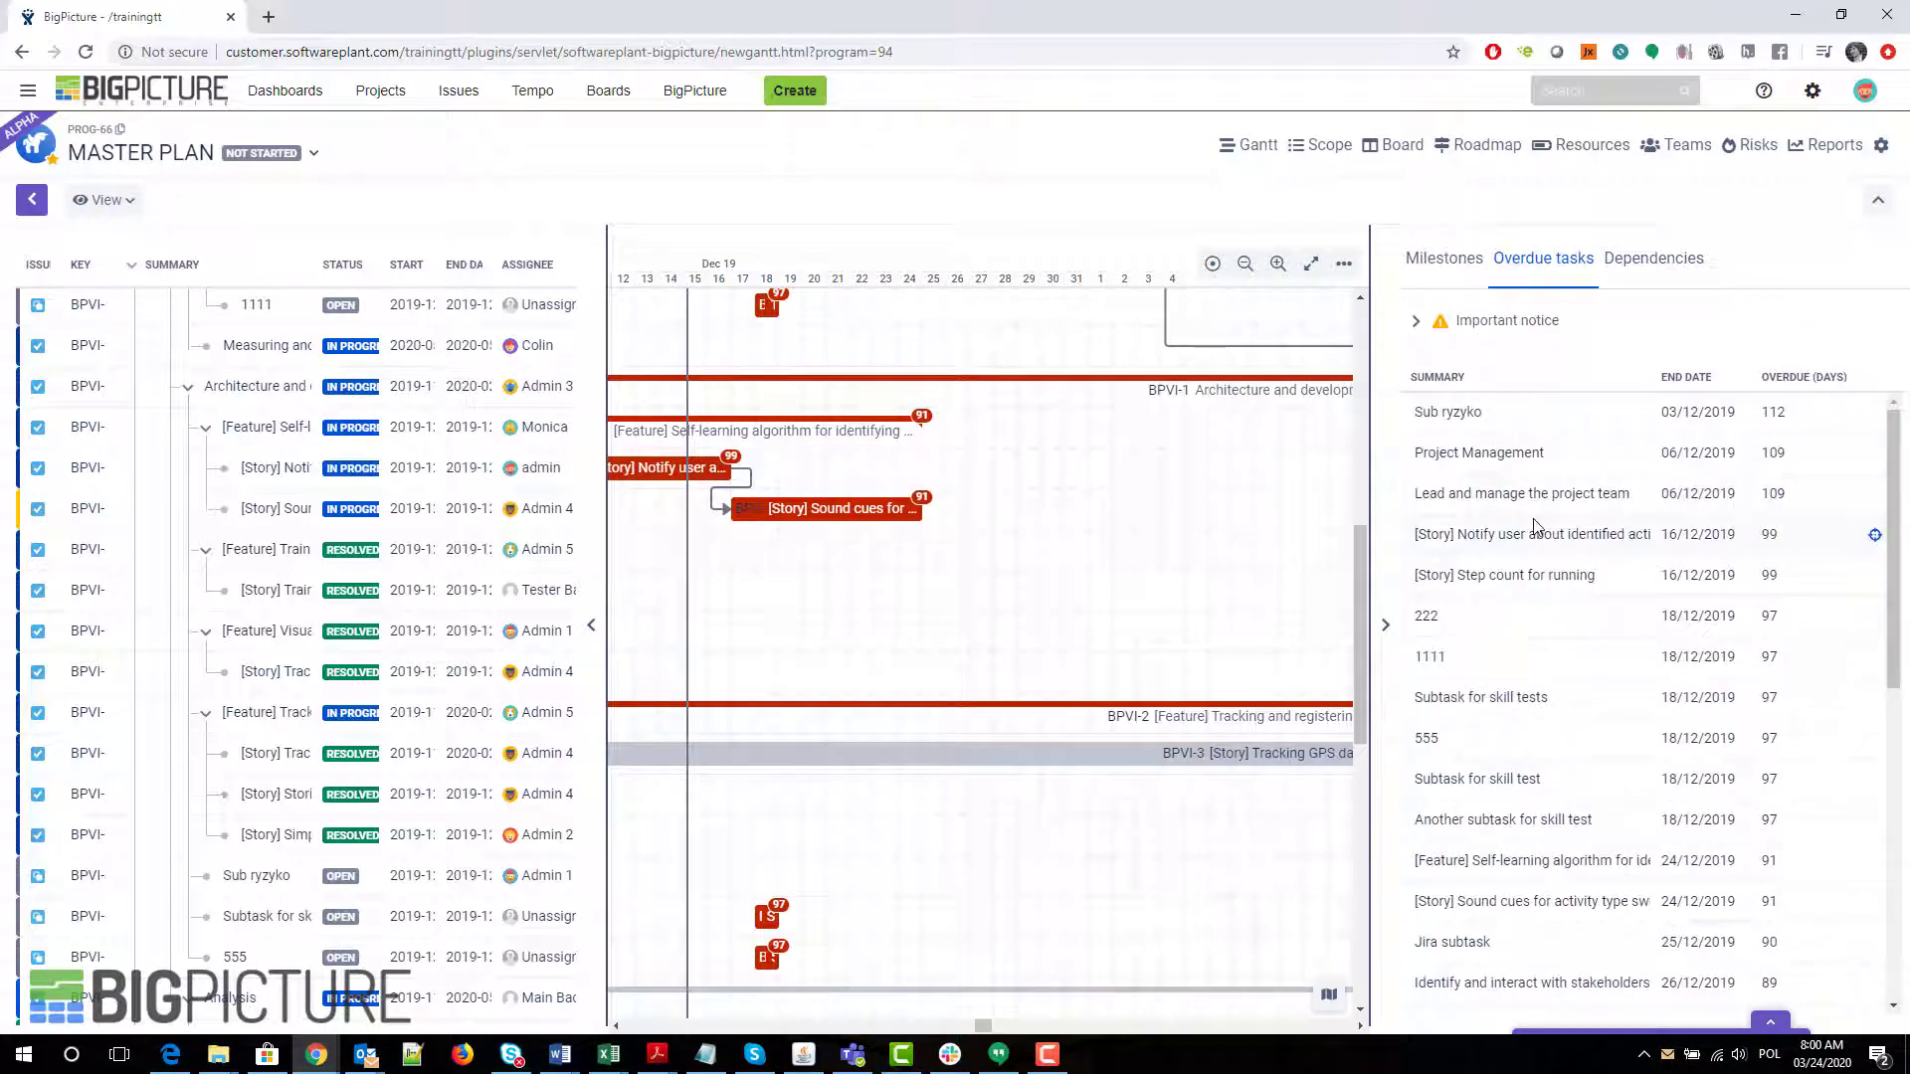
scroll(1537, 527, down, 5)
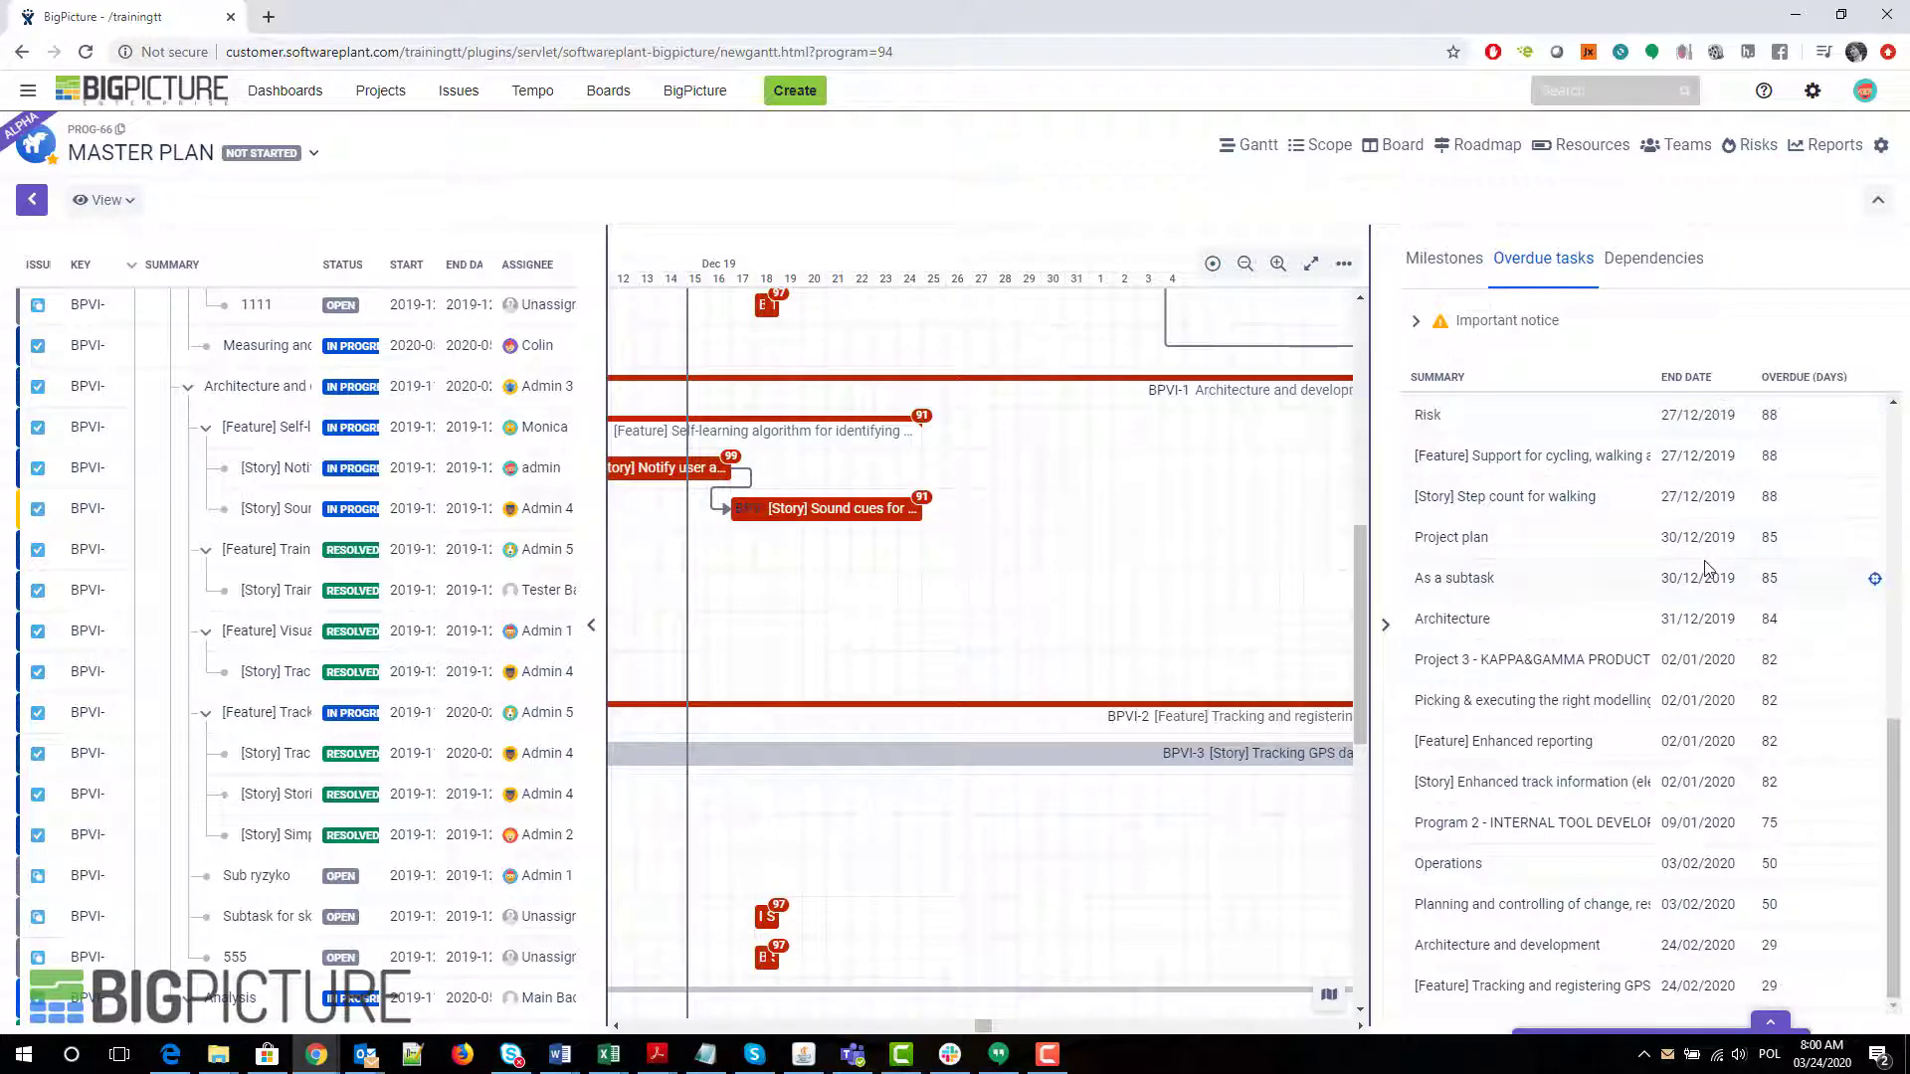
scroll(1791, 639, up, 6)
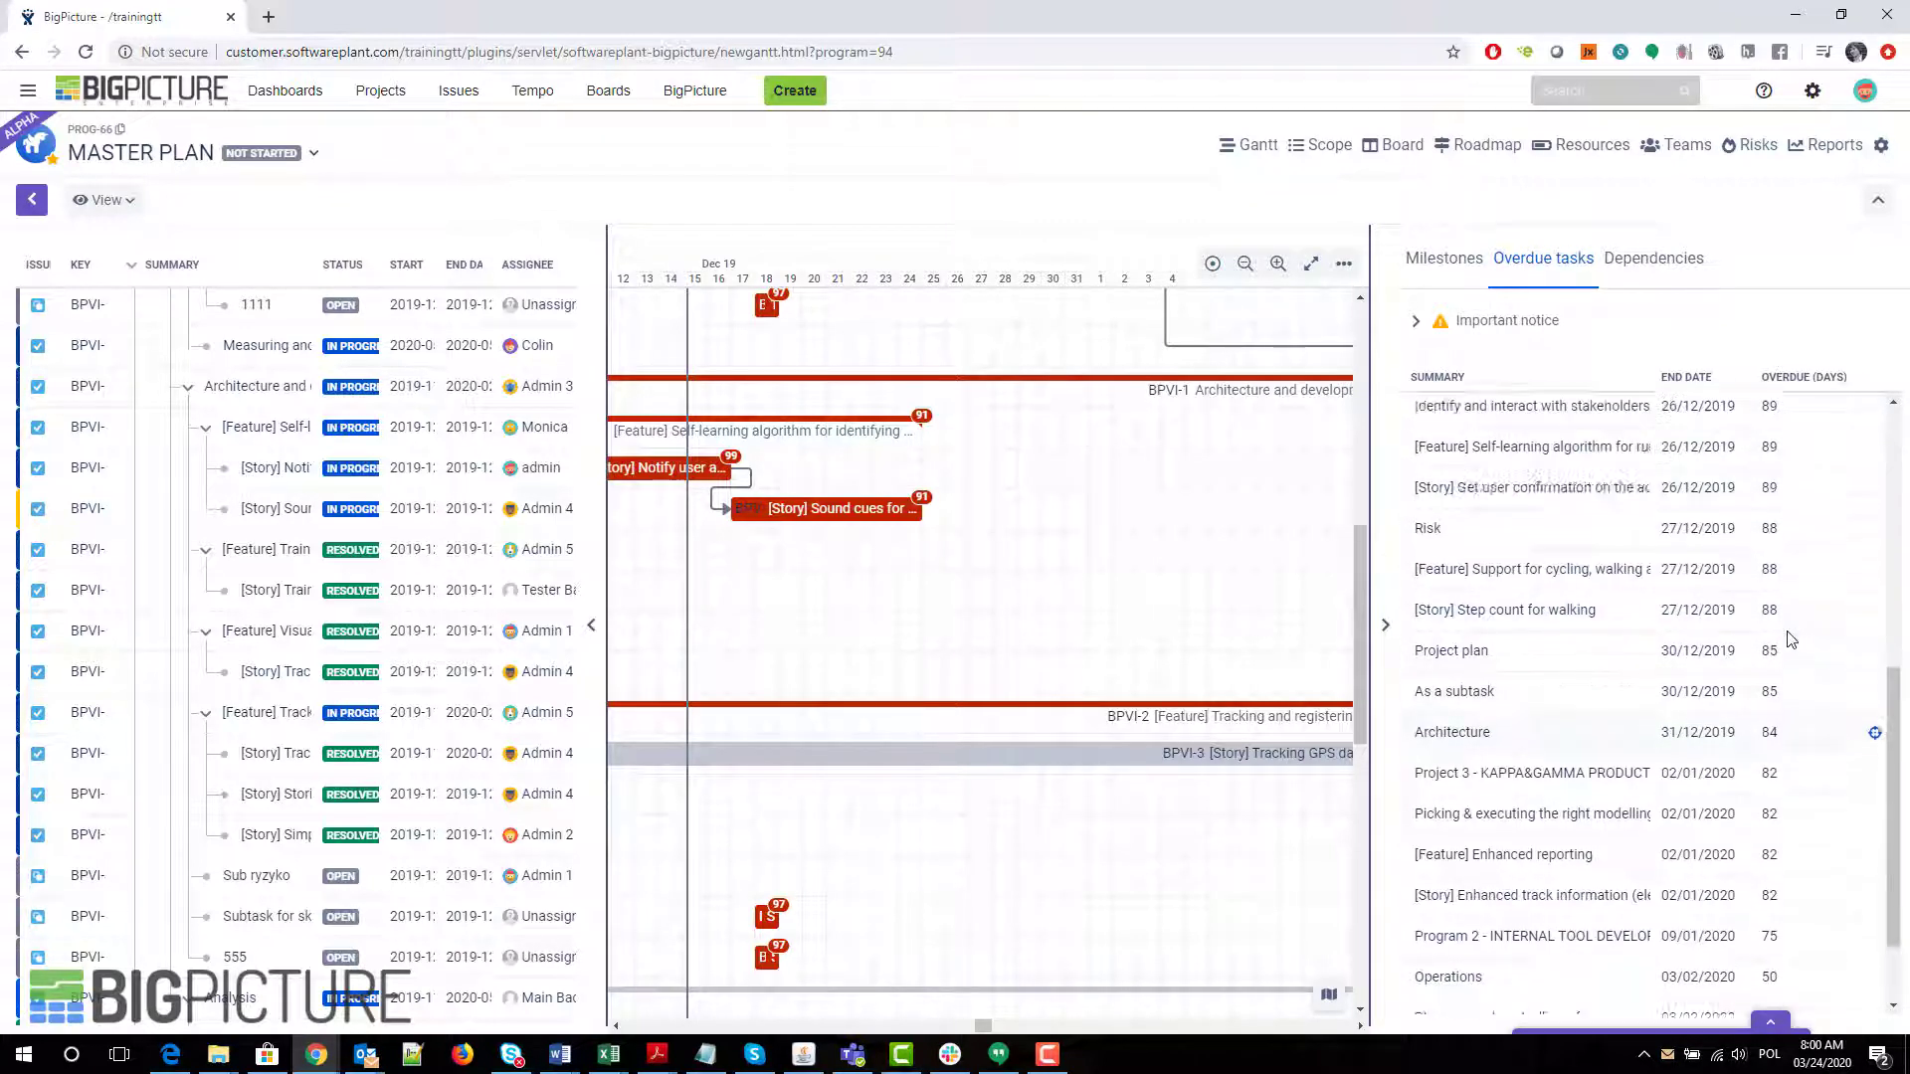
Expand the Start to End, End to End and End to Start dependency groups, then focus on source BPVI-31.
click(1649, 266)
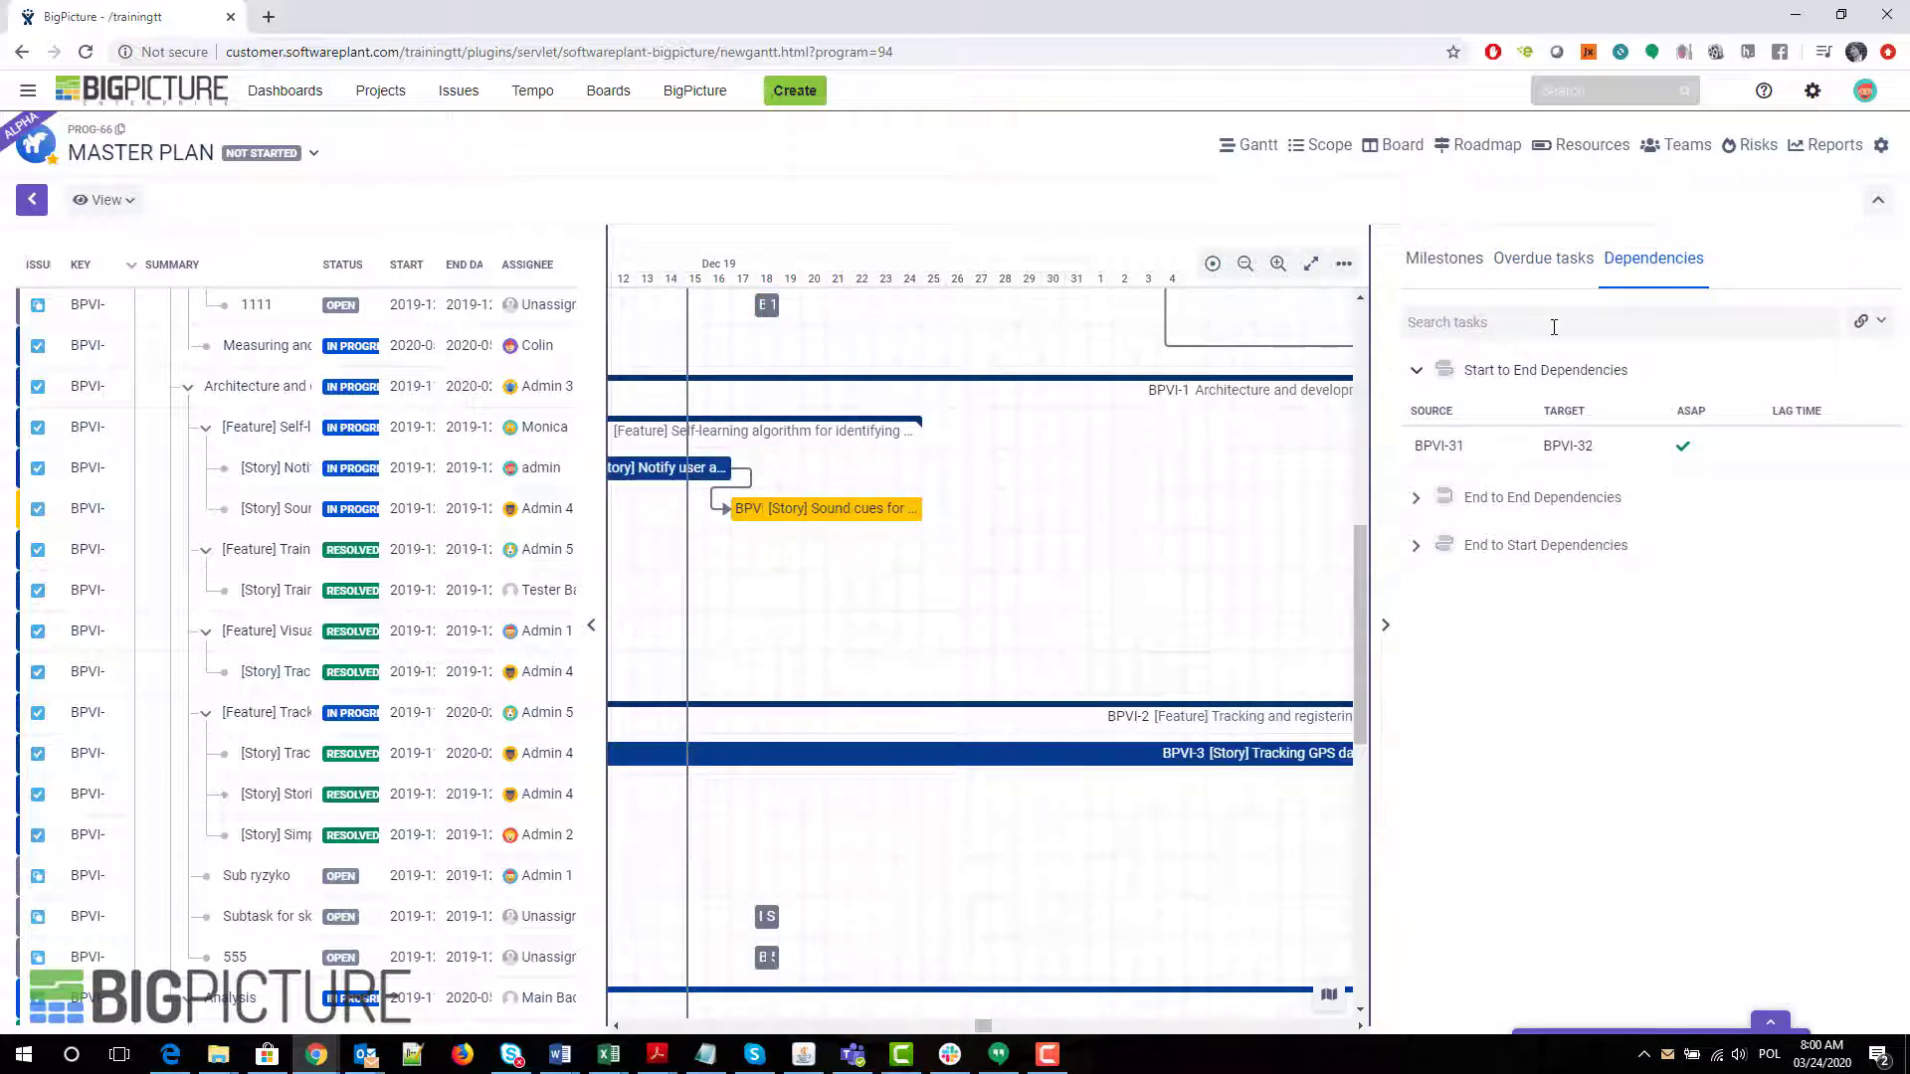
click(1418, 373)
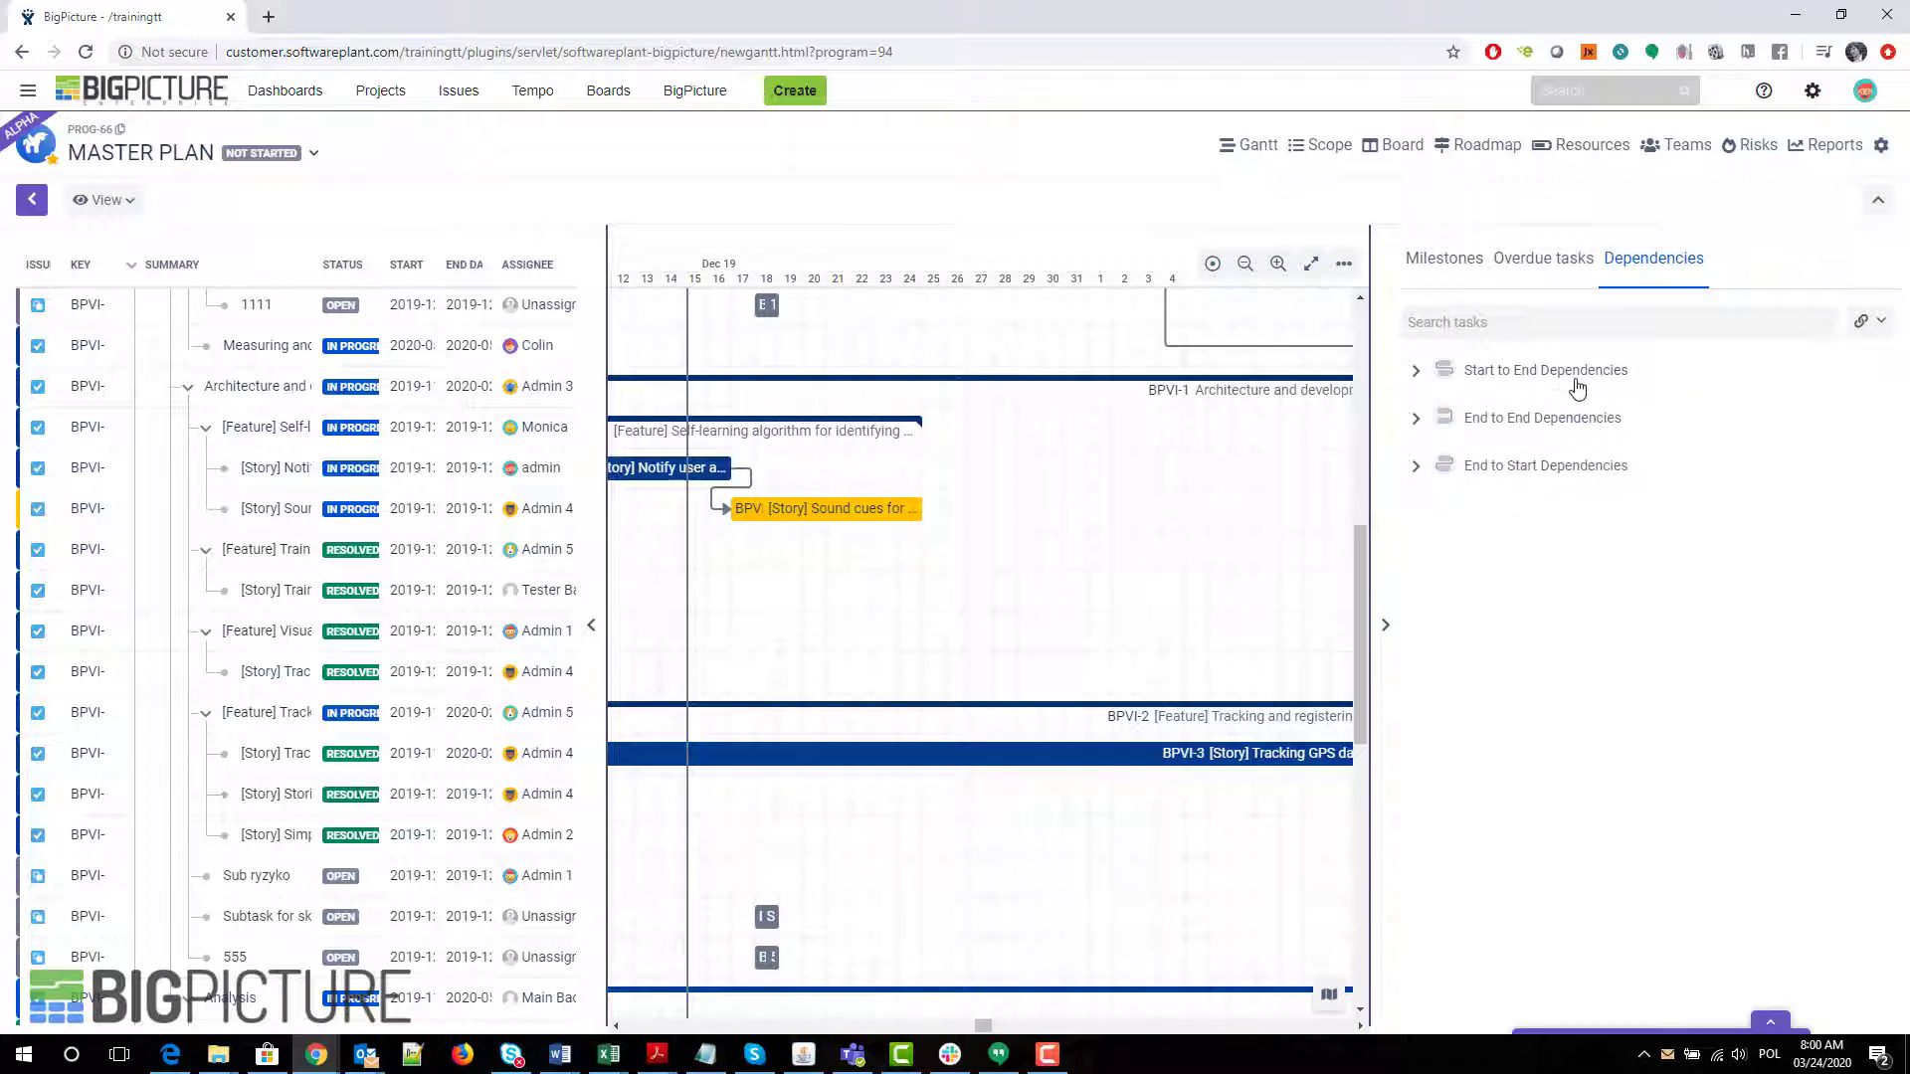
click(1418, 373)
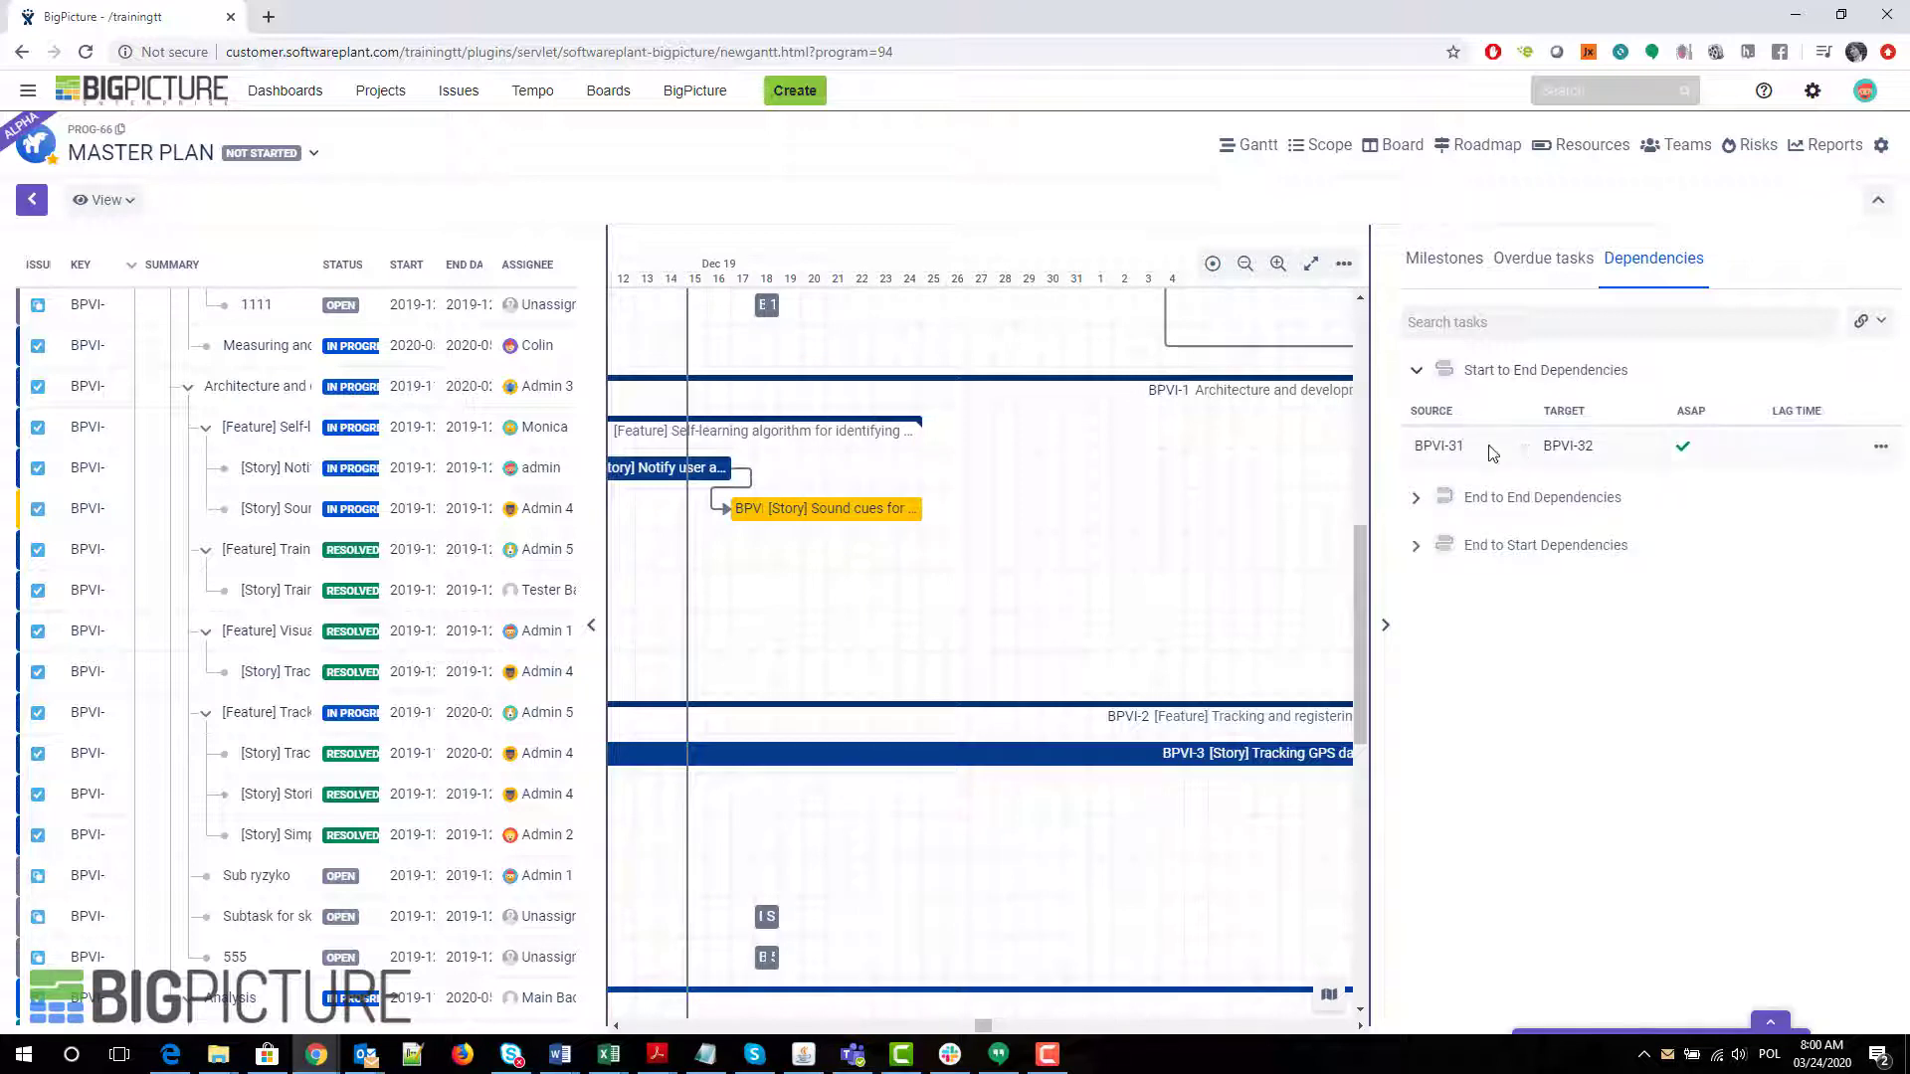
click(1416, 499)
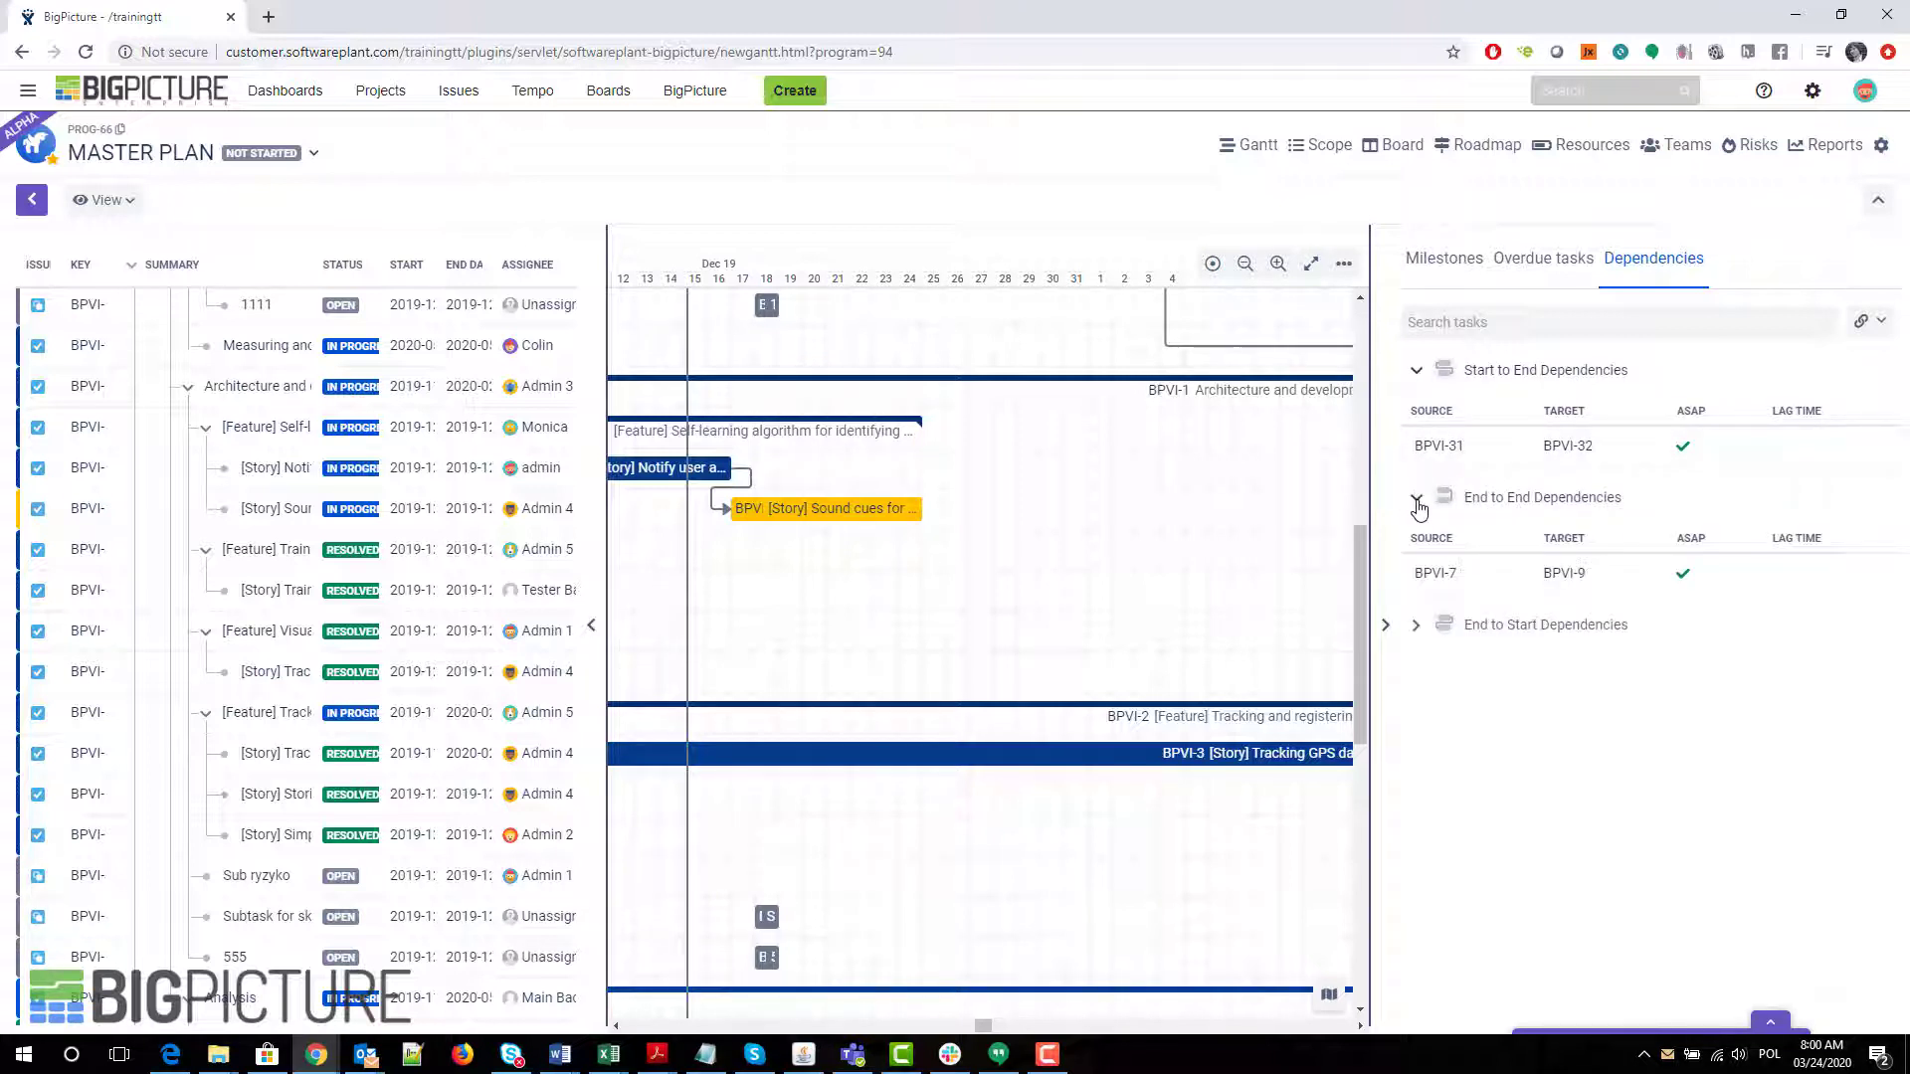
click(1417, 628)
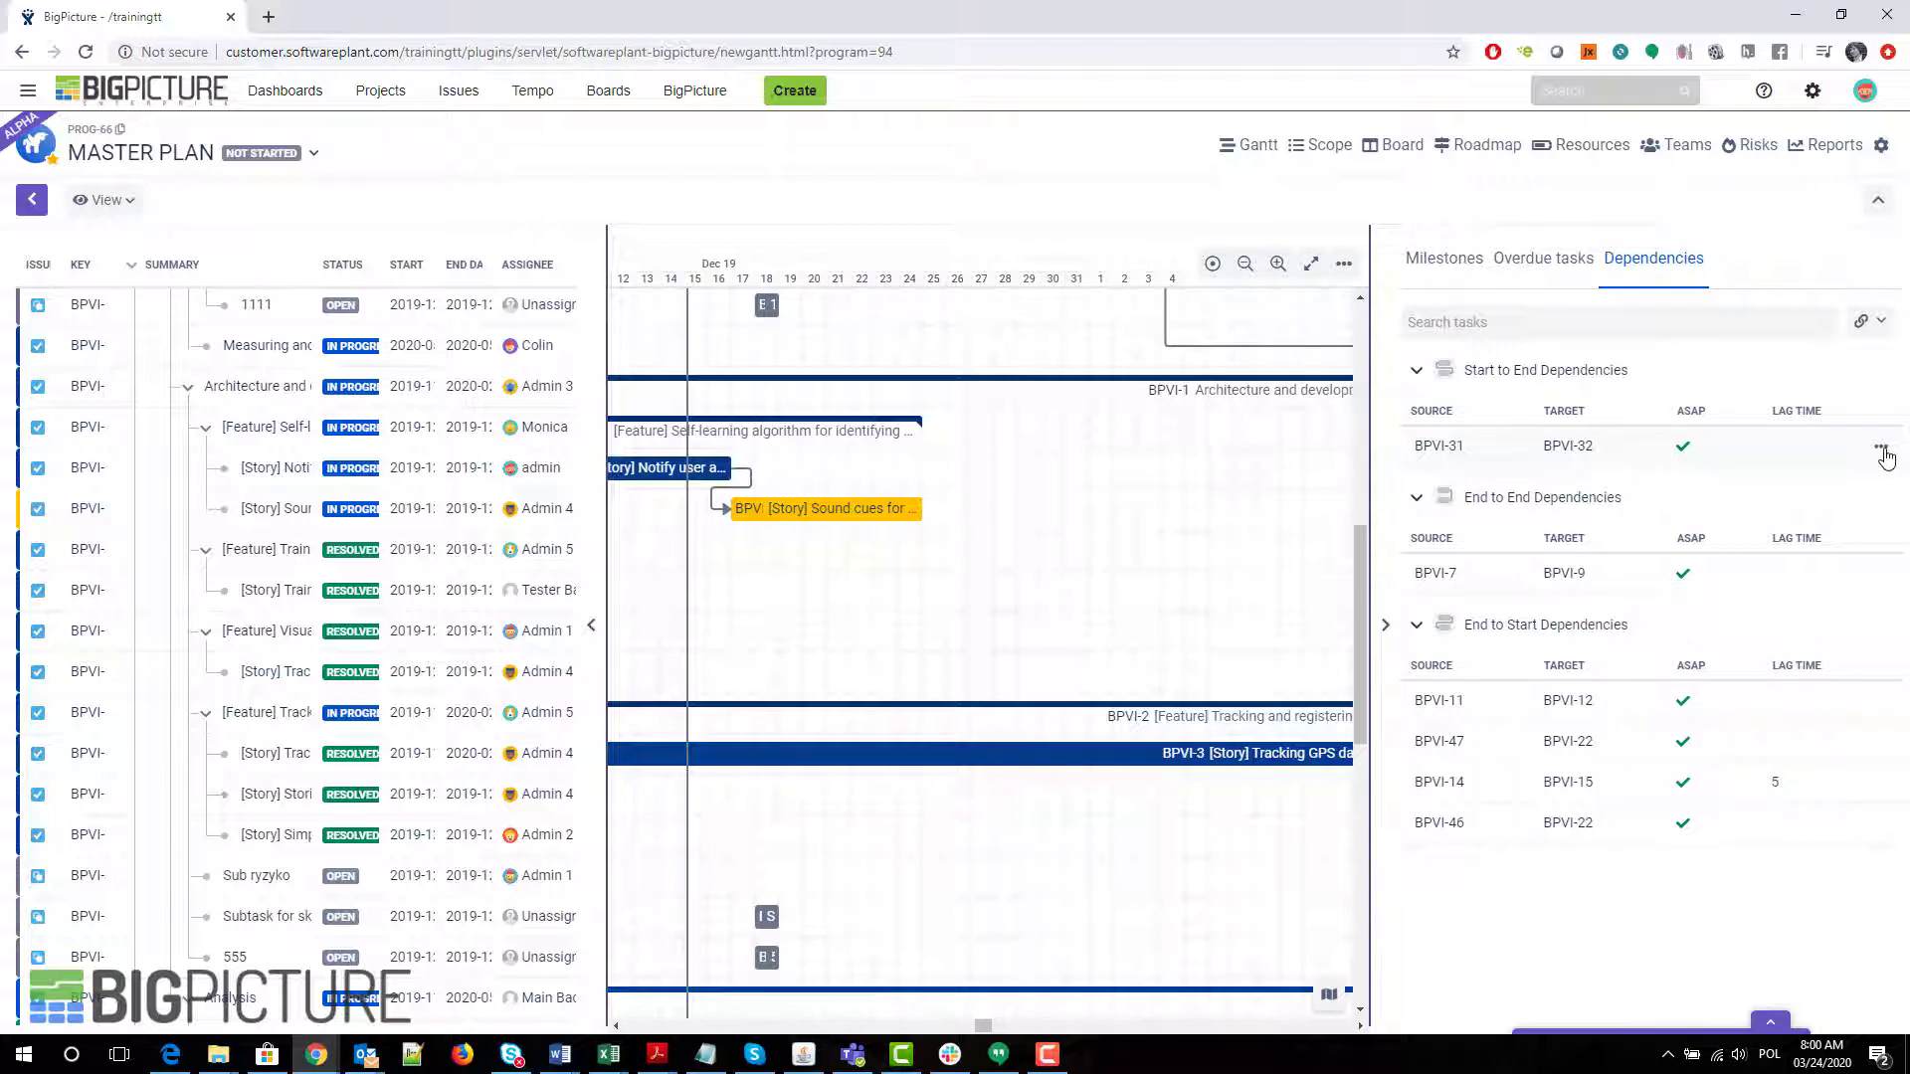
click(1881, 449)
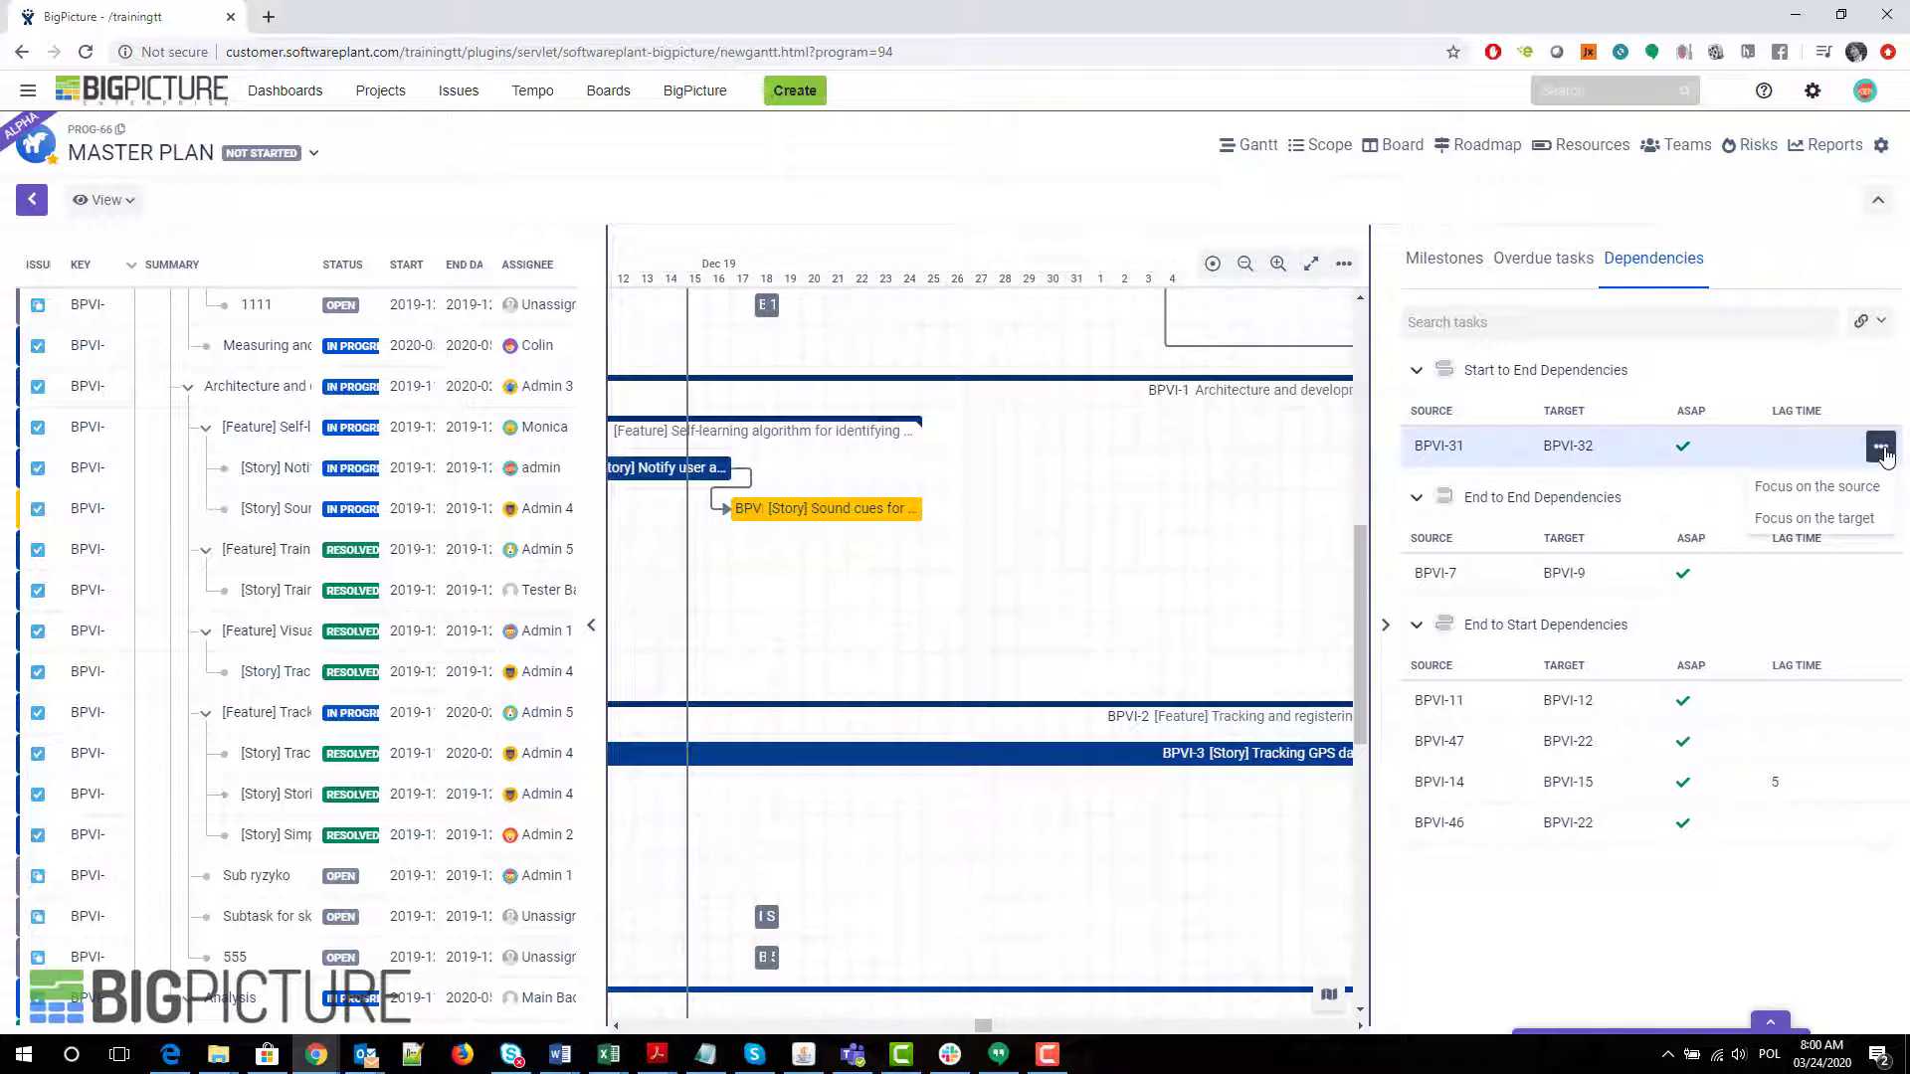
click(1828, 489)
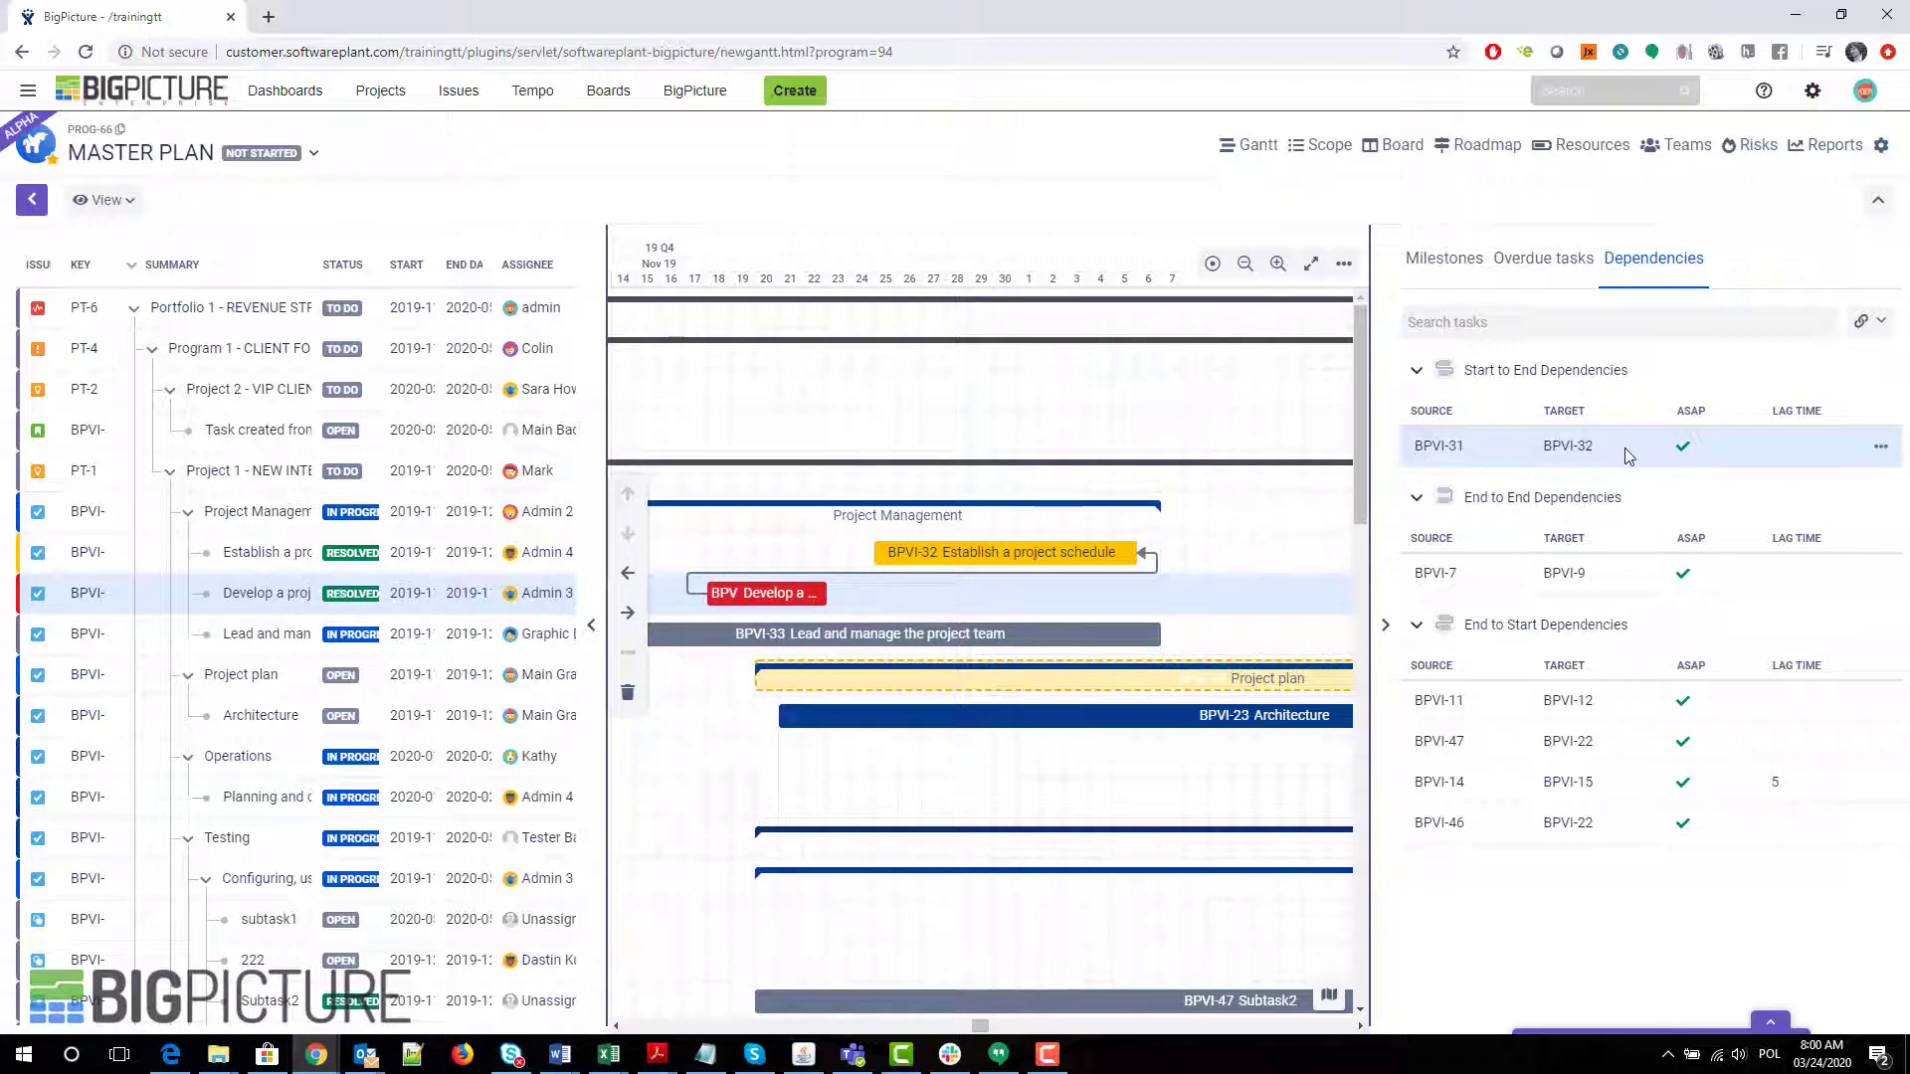
Try the dependency type filter and Search tasks list, then collapse the infobar to widen the Gantt.
click(1884, 325)
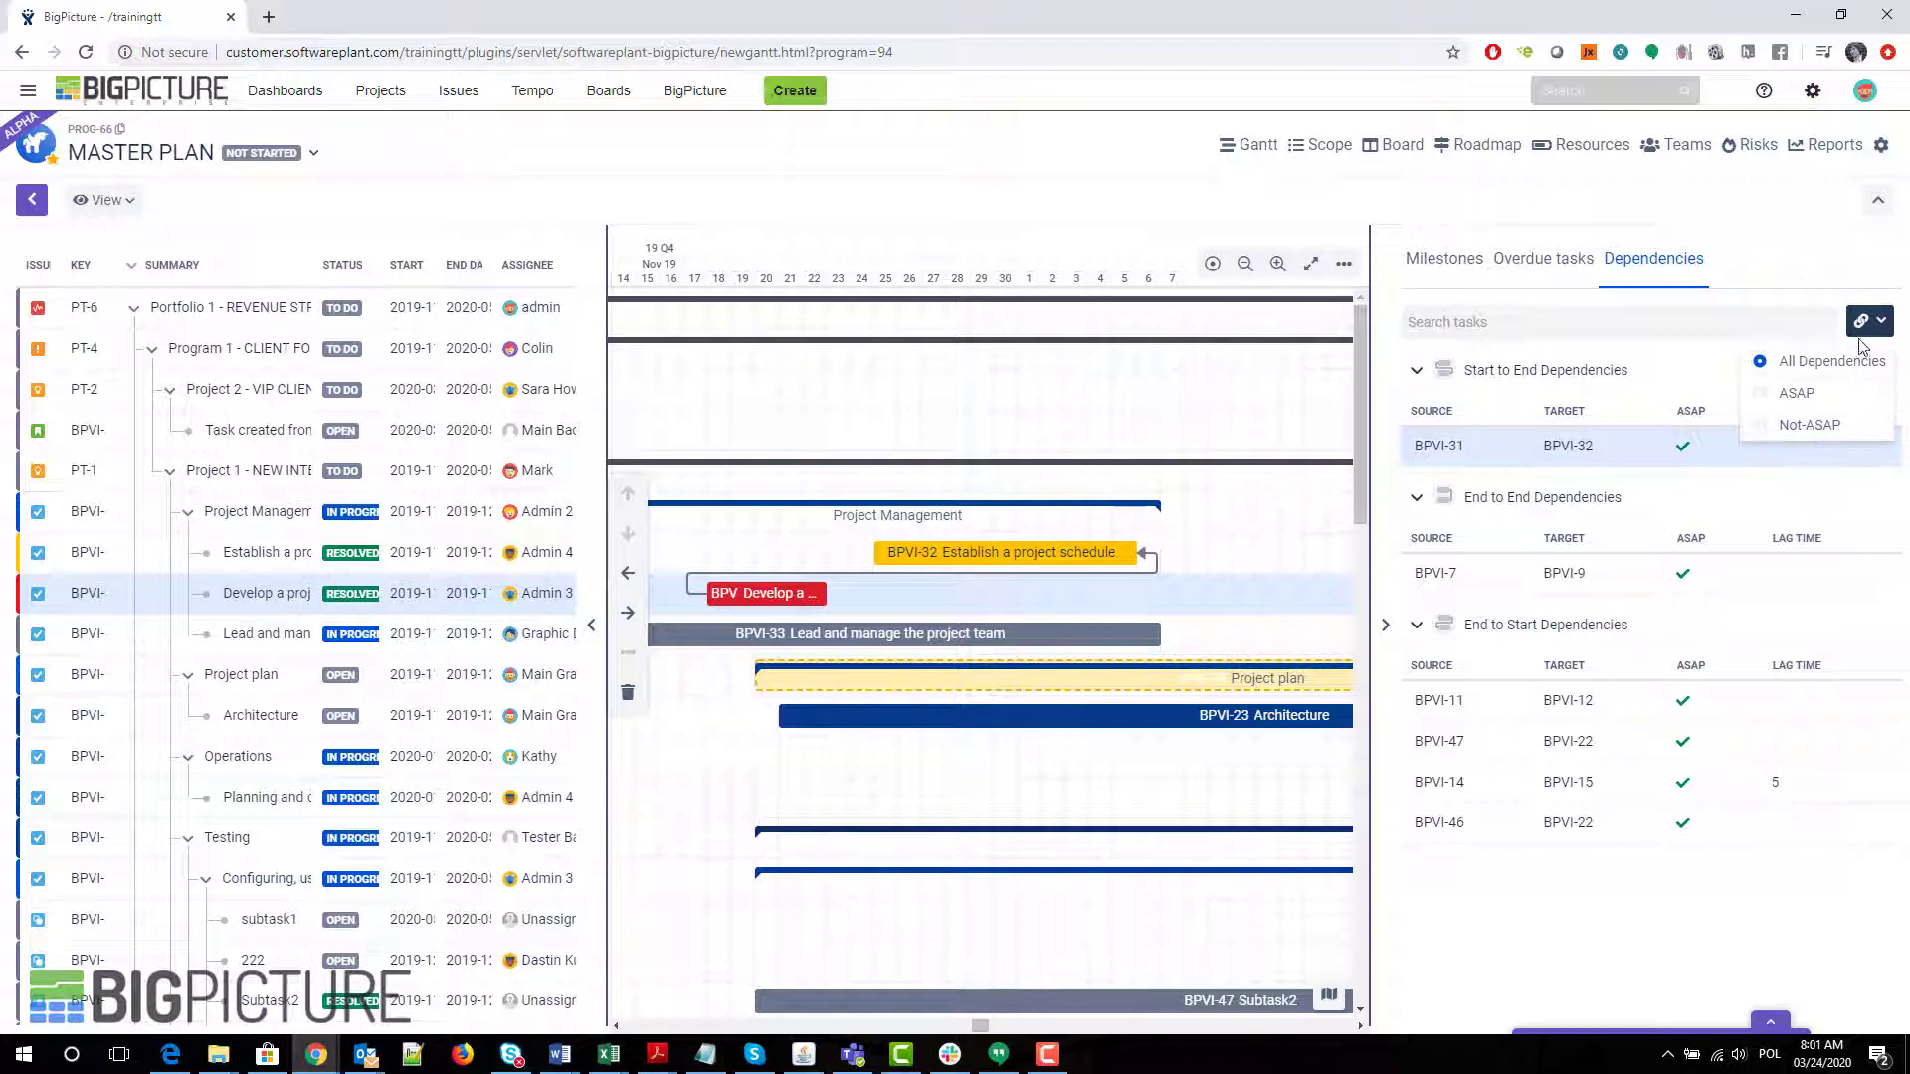
click(1525, 324)
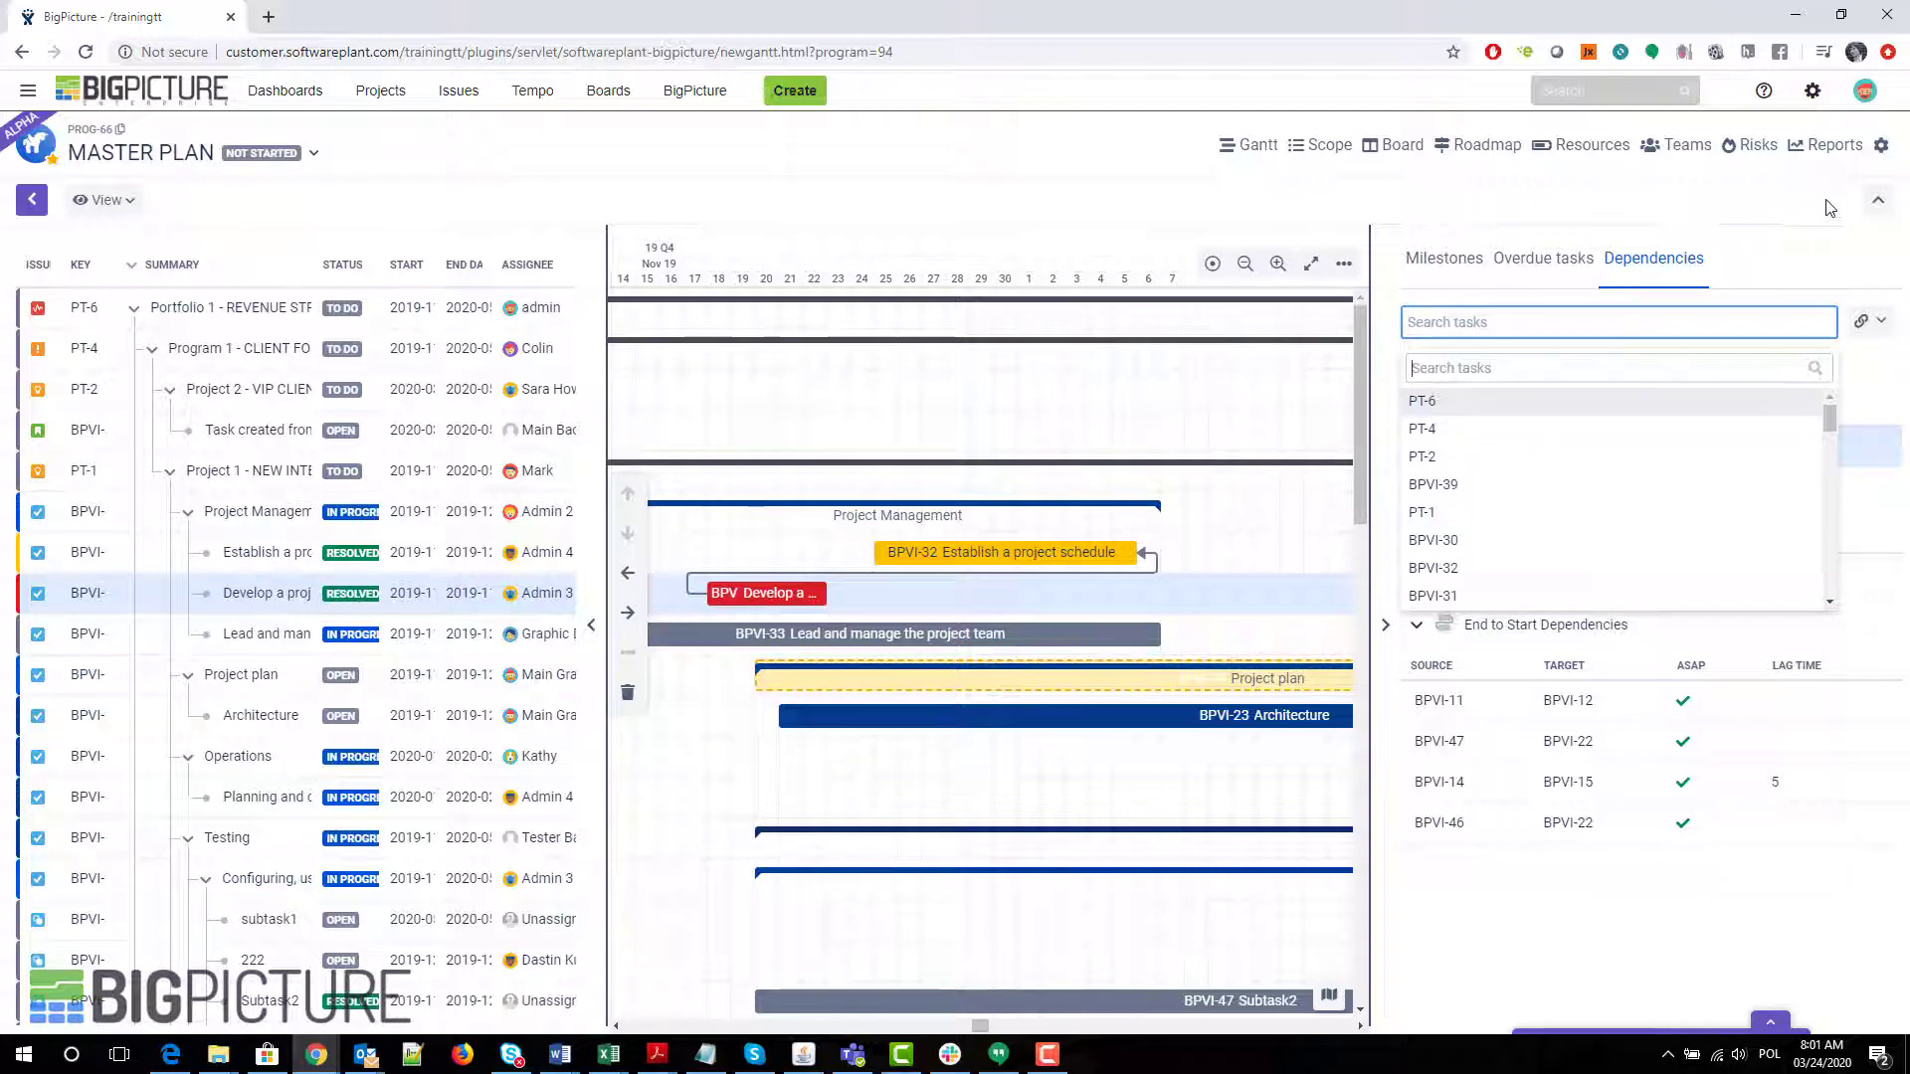
click(1773, 261)
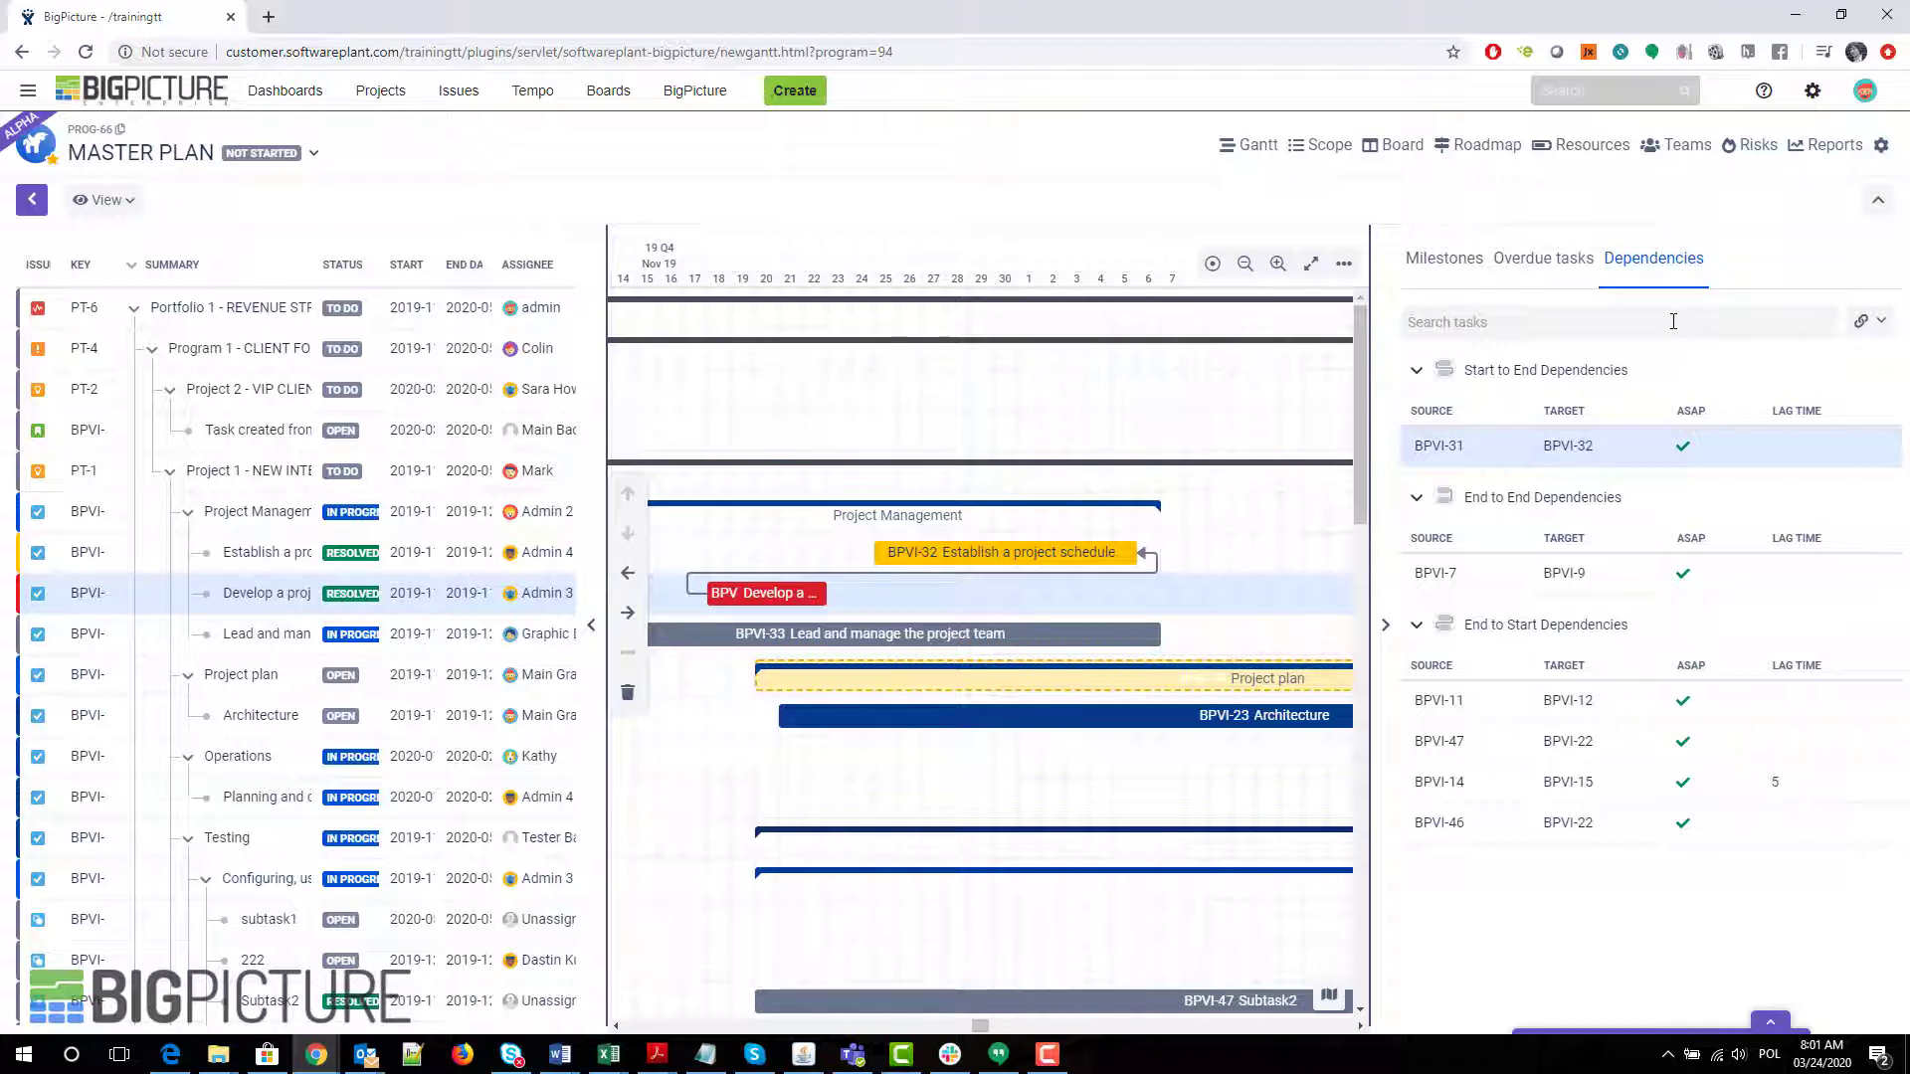
key(Tab)
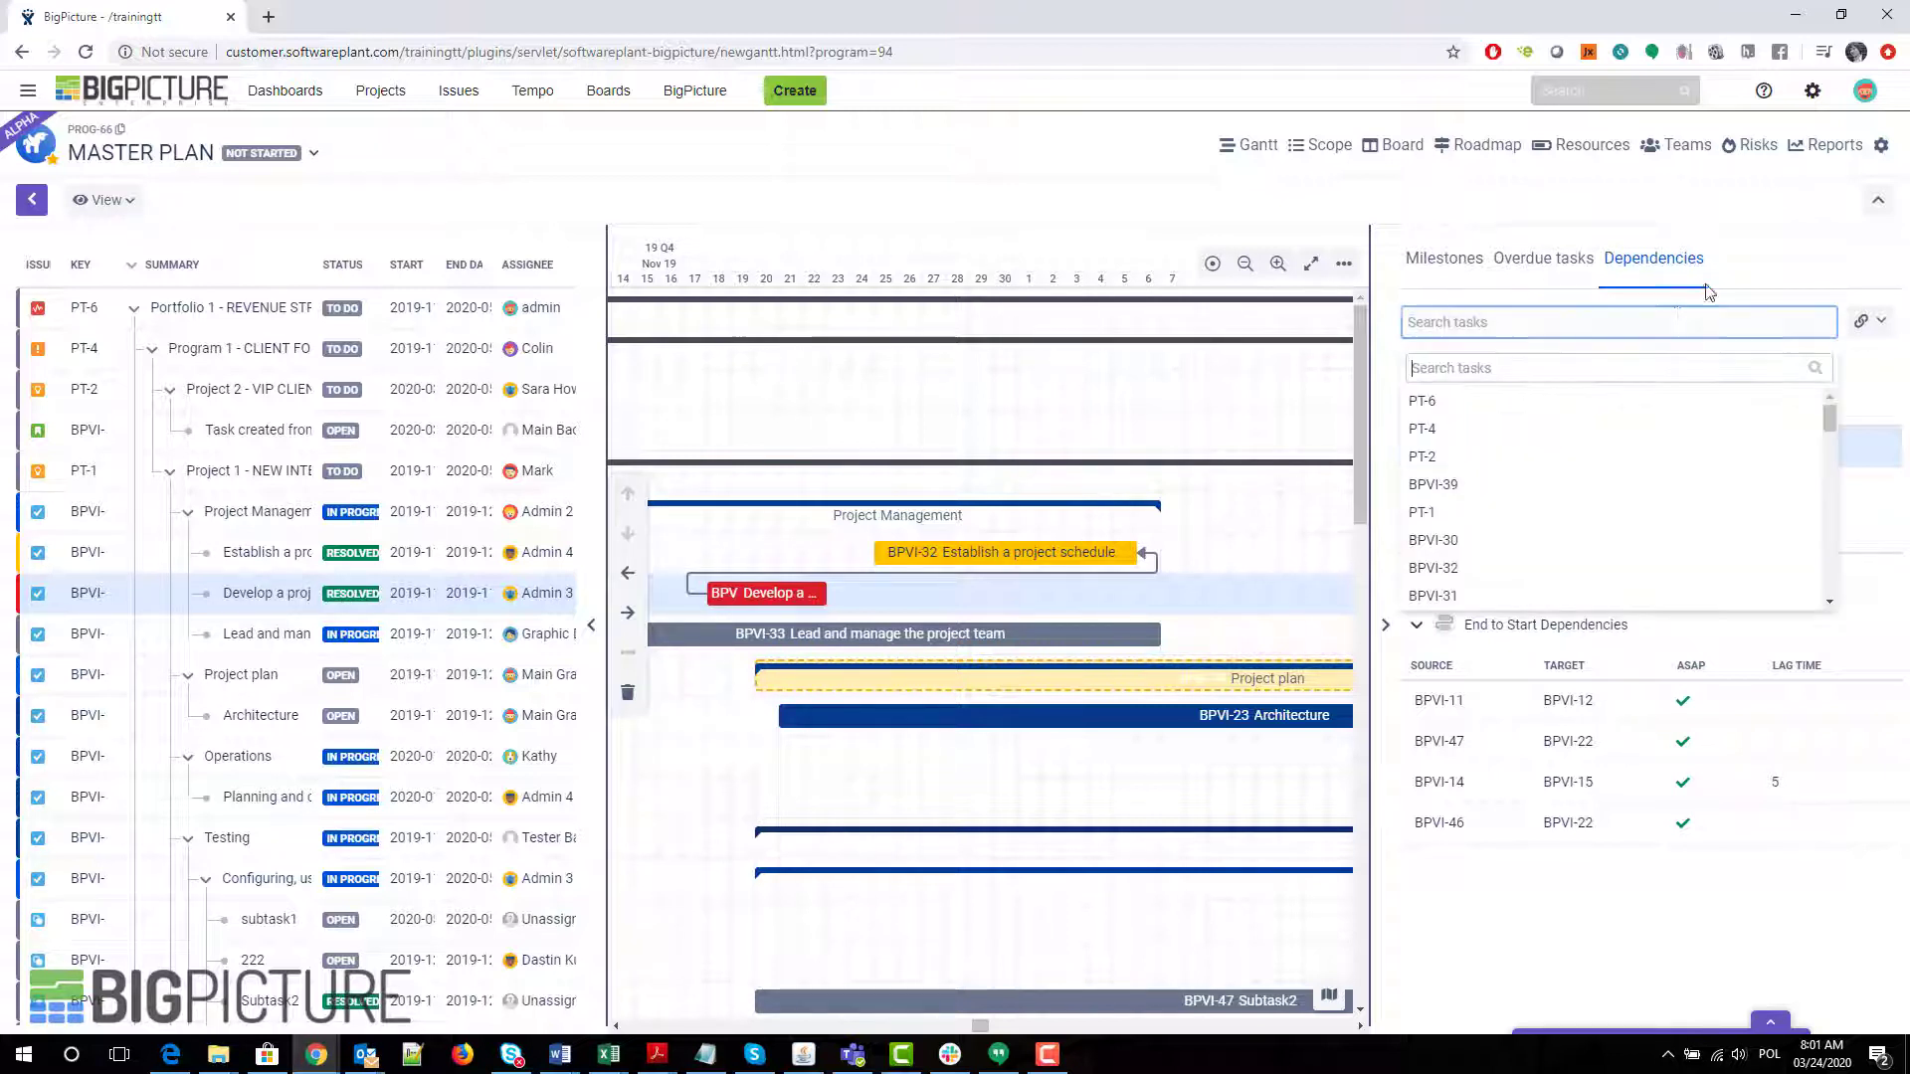
click(1789, 263)
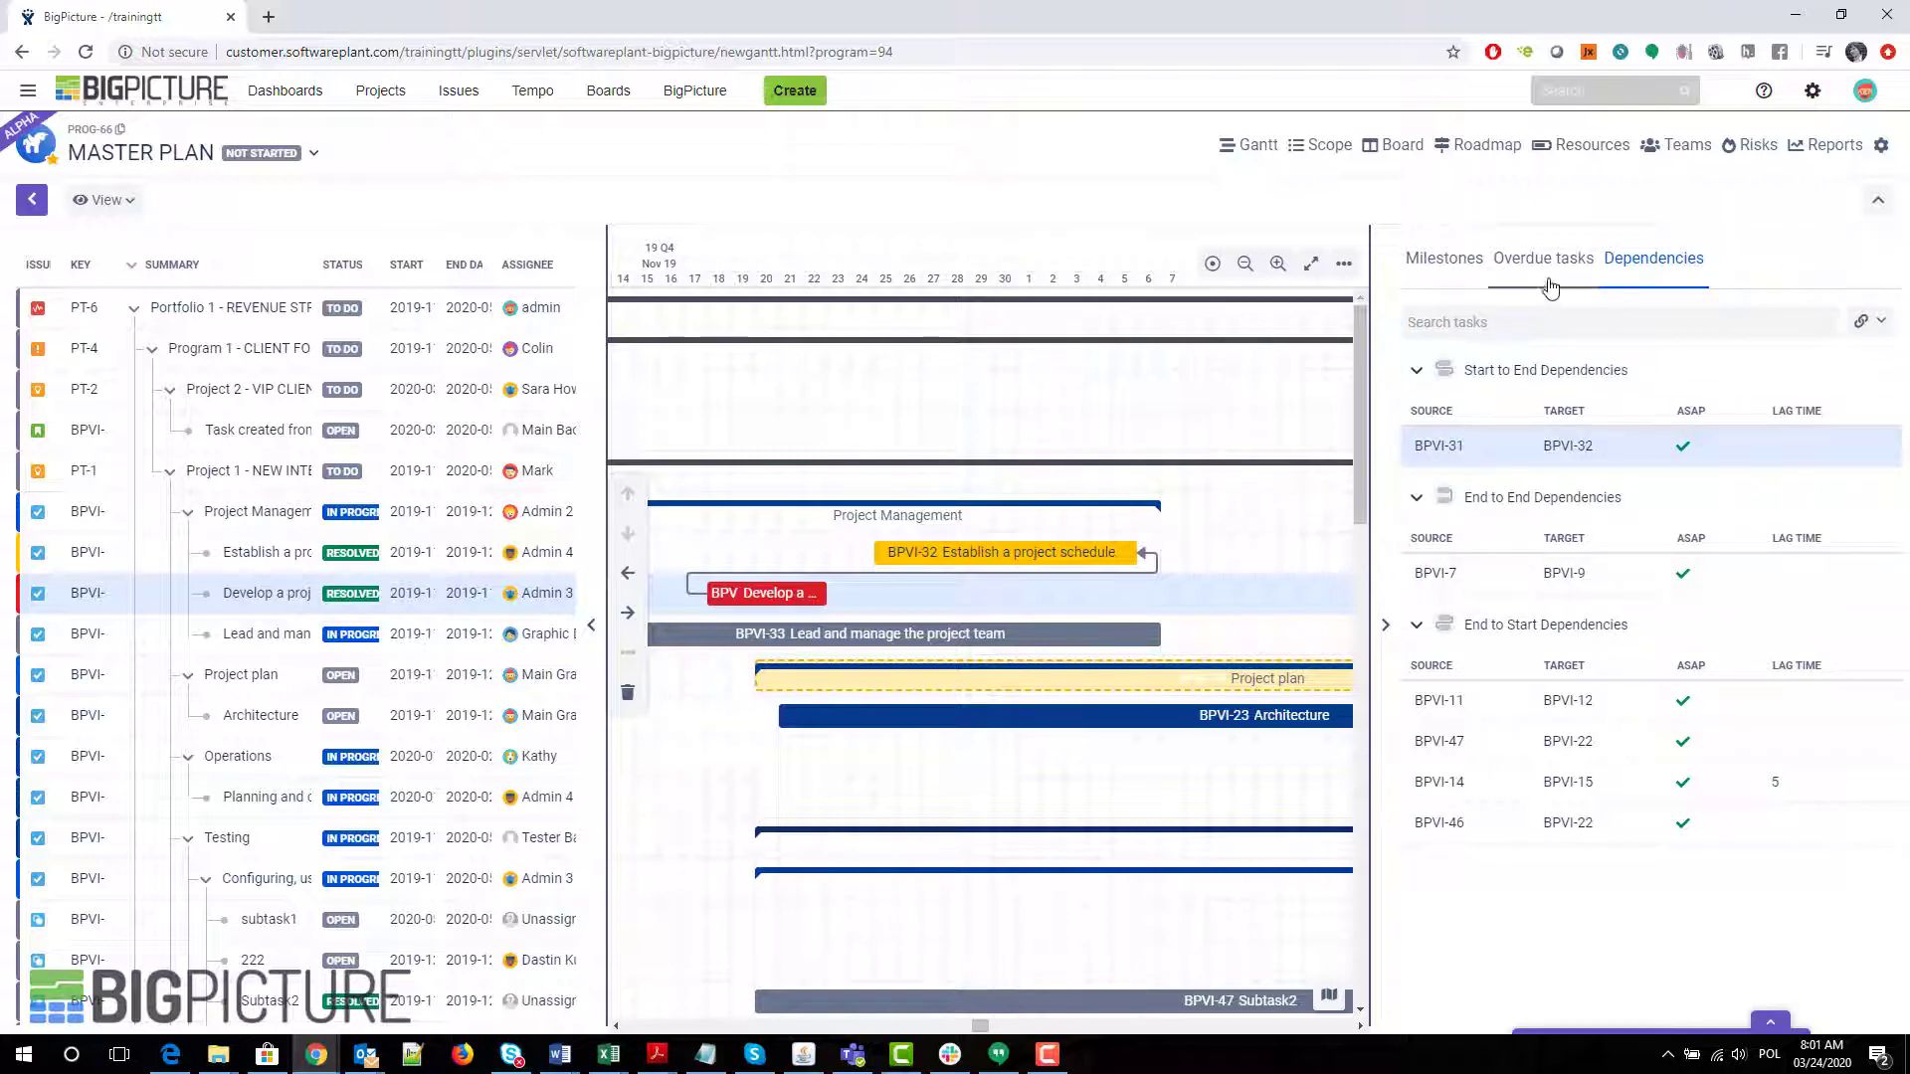
click(1390, 618)
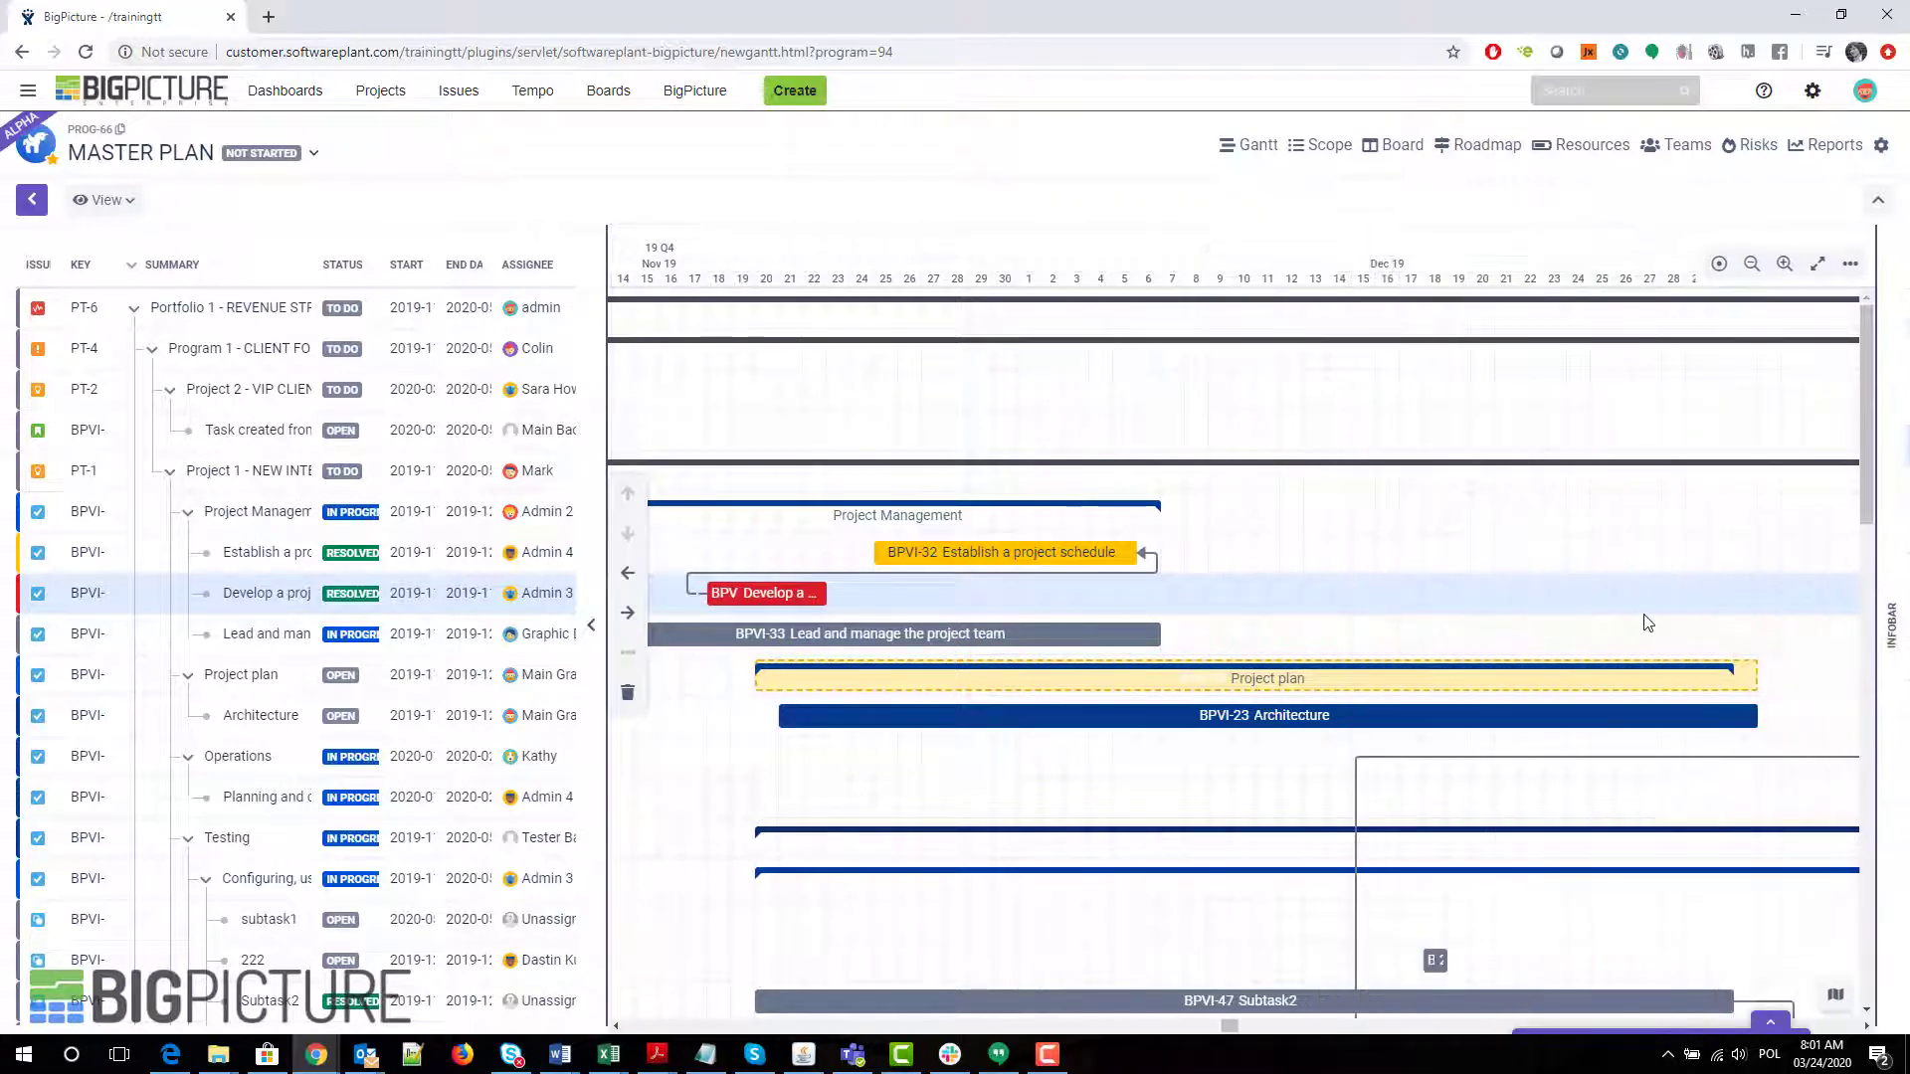
Reopen the infobar on its Milestones list, then collapse it so the Gantt uses the full width.
click(1897, 627)
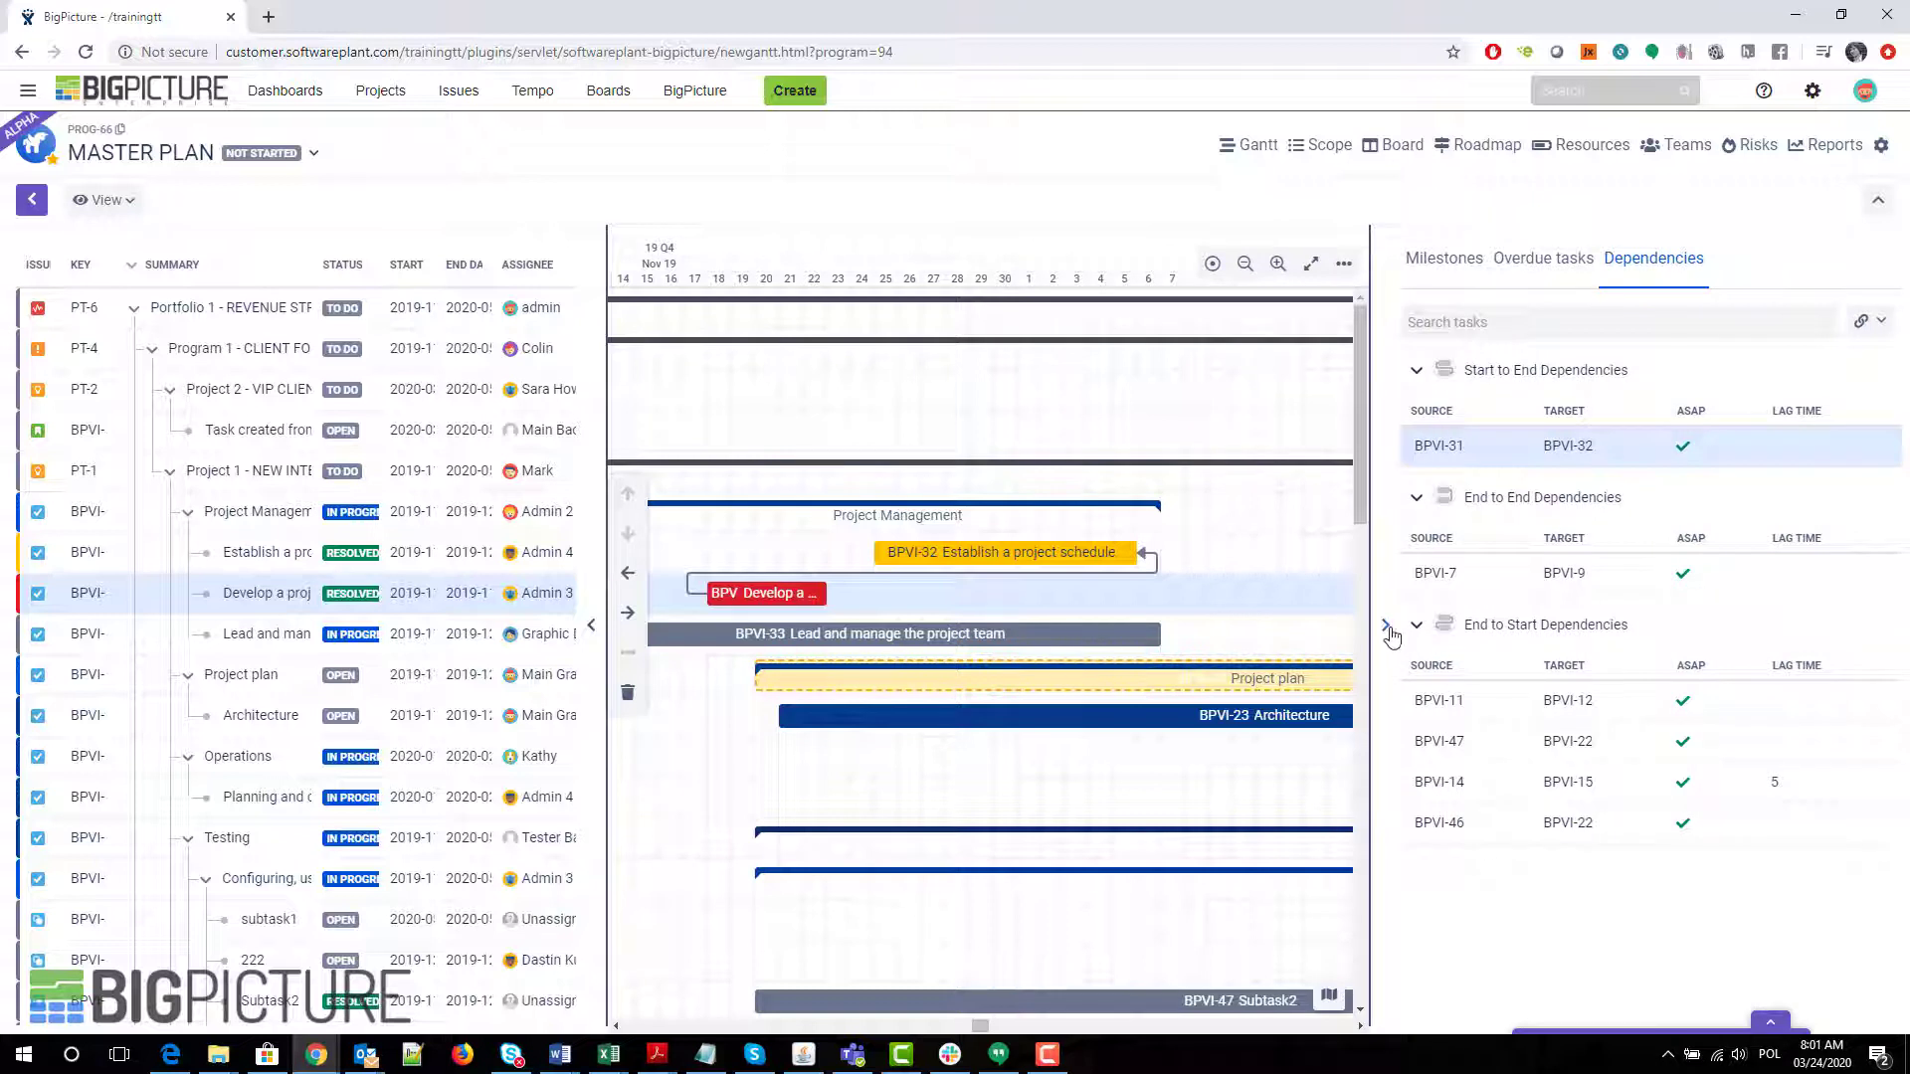
click(1445, 260)
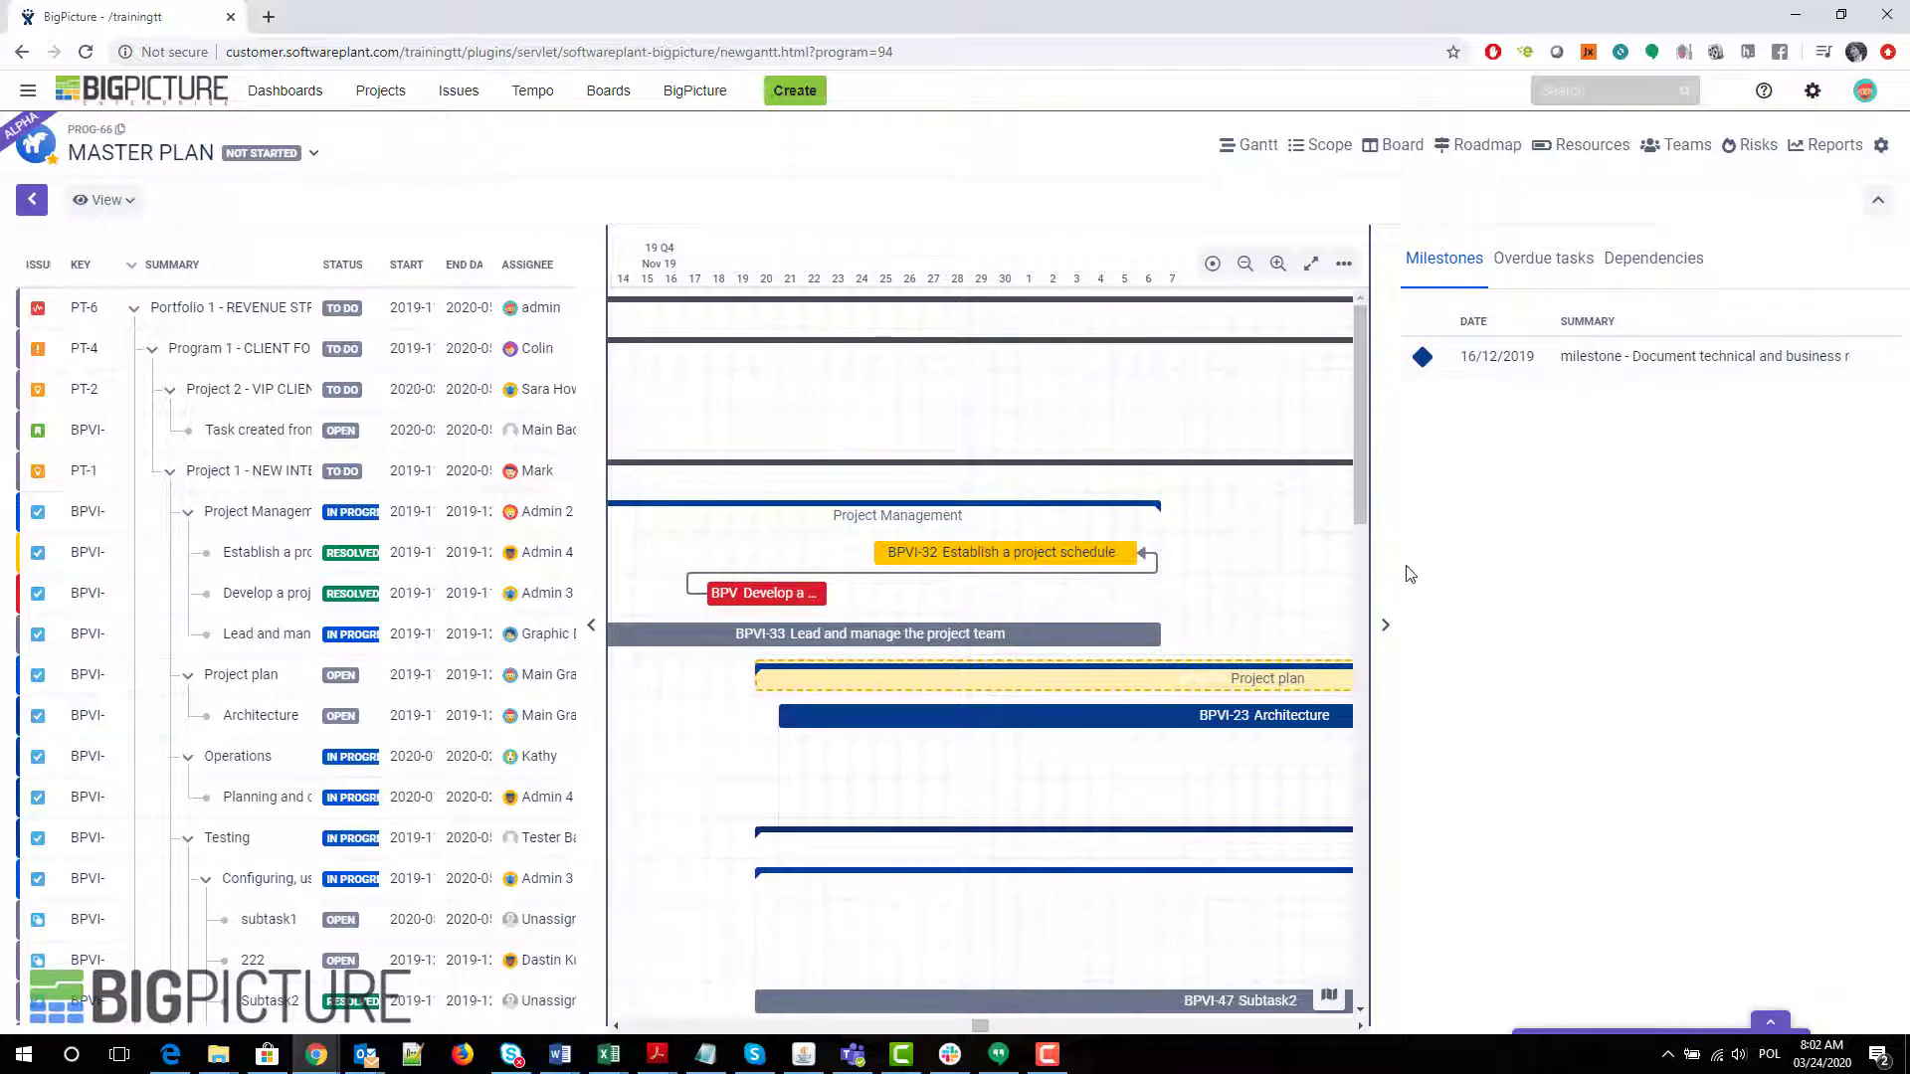
click(1384, 627)
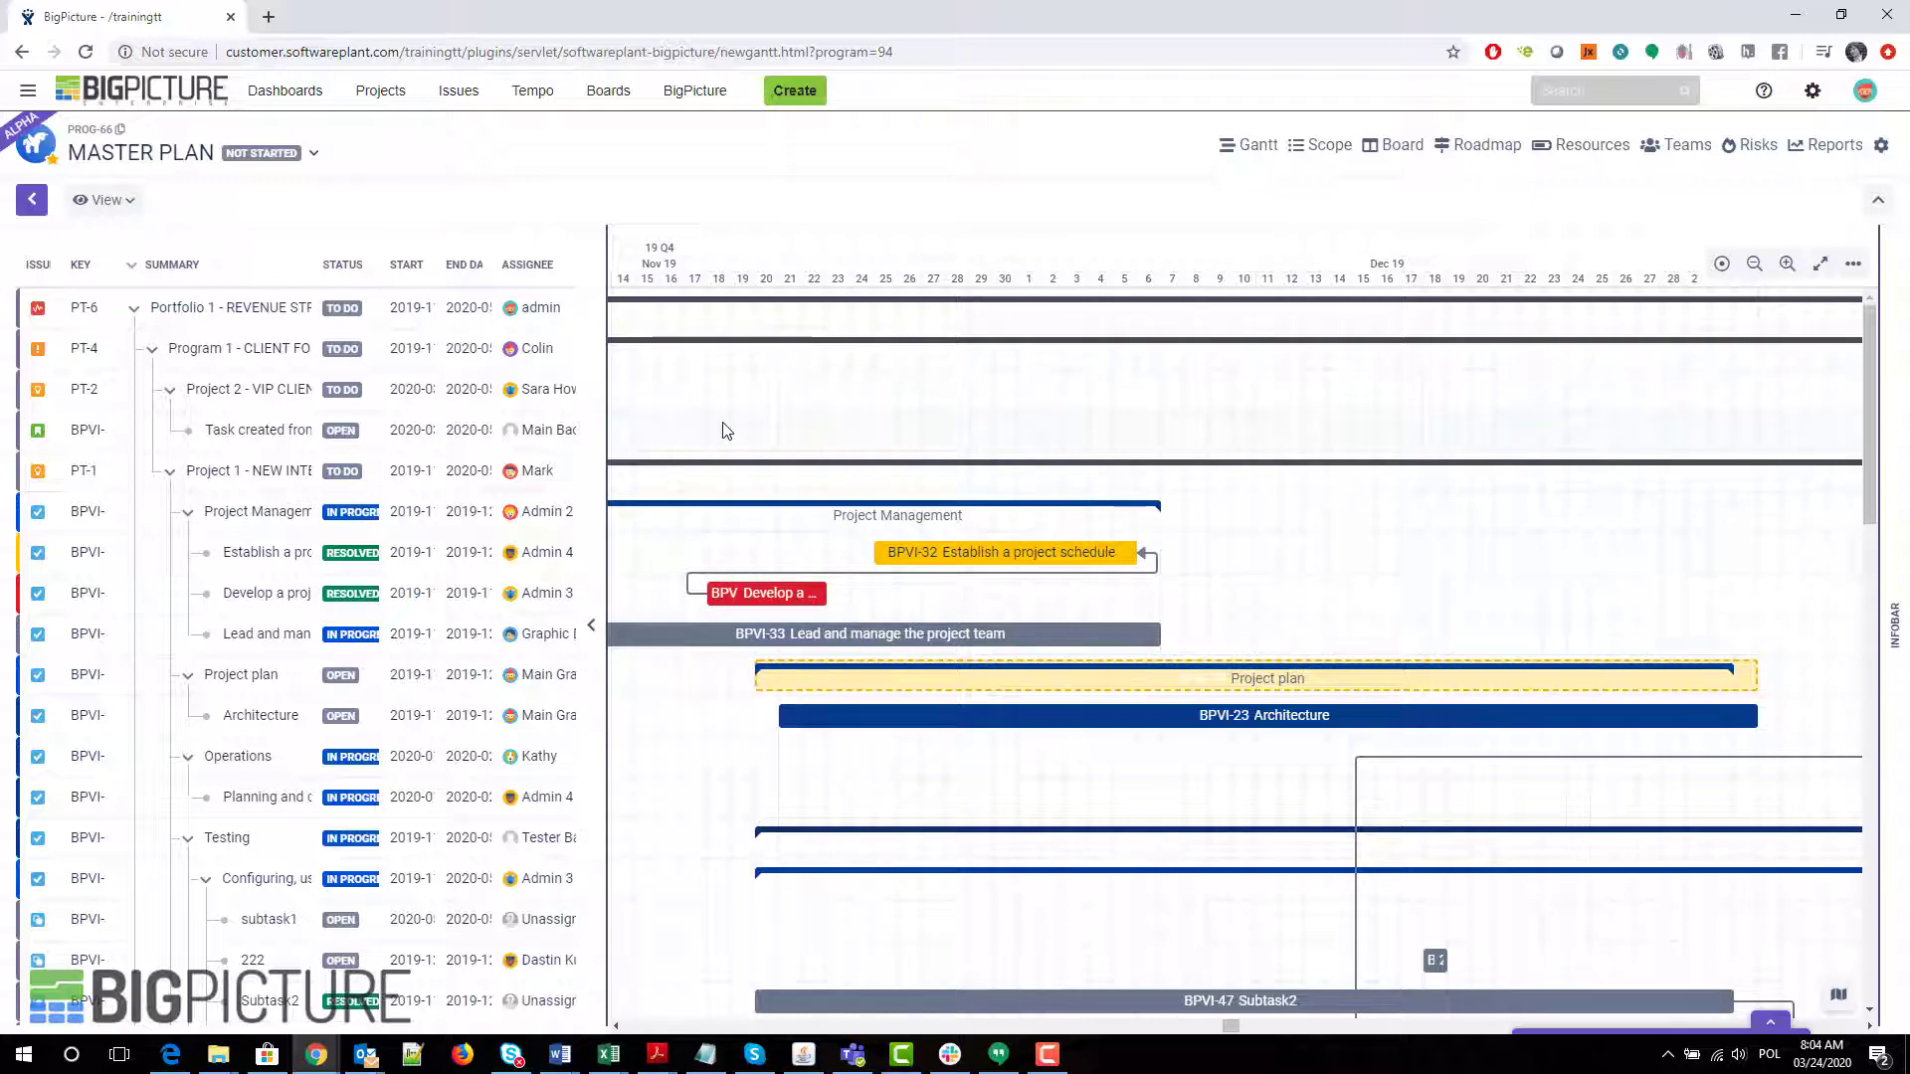
Leave MASTER PLAN via the program switcher and go to the BigPicture Home overview.
click(313, 154)
click(94, 203)
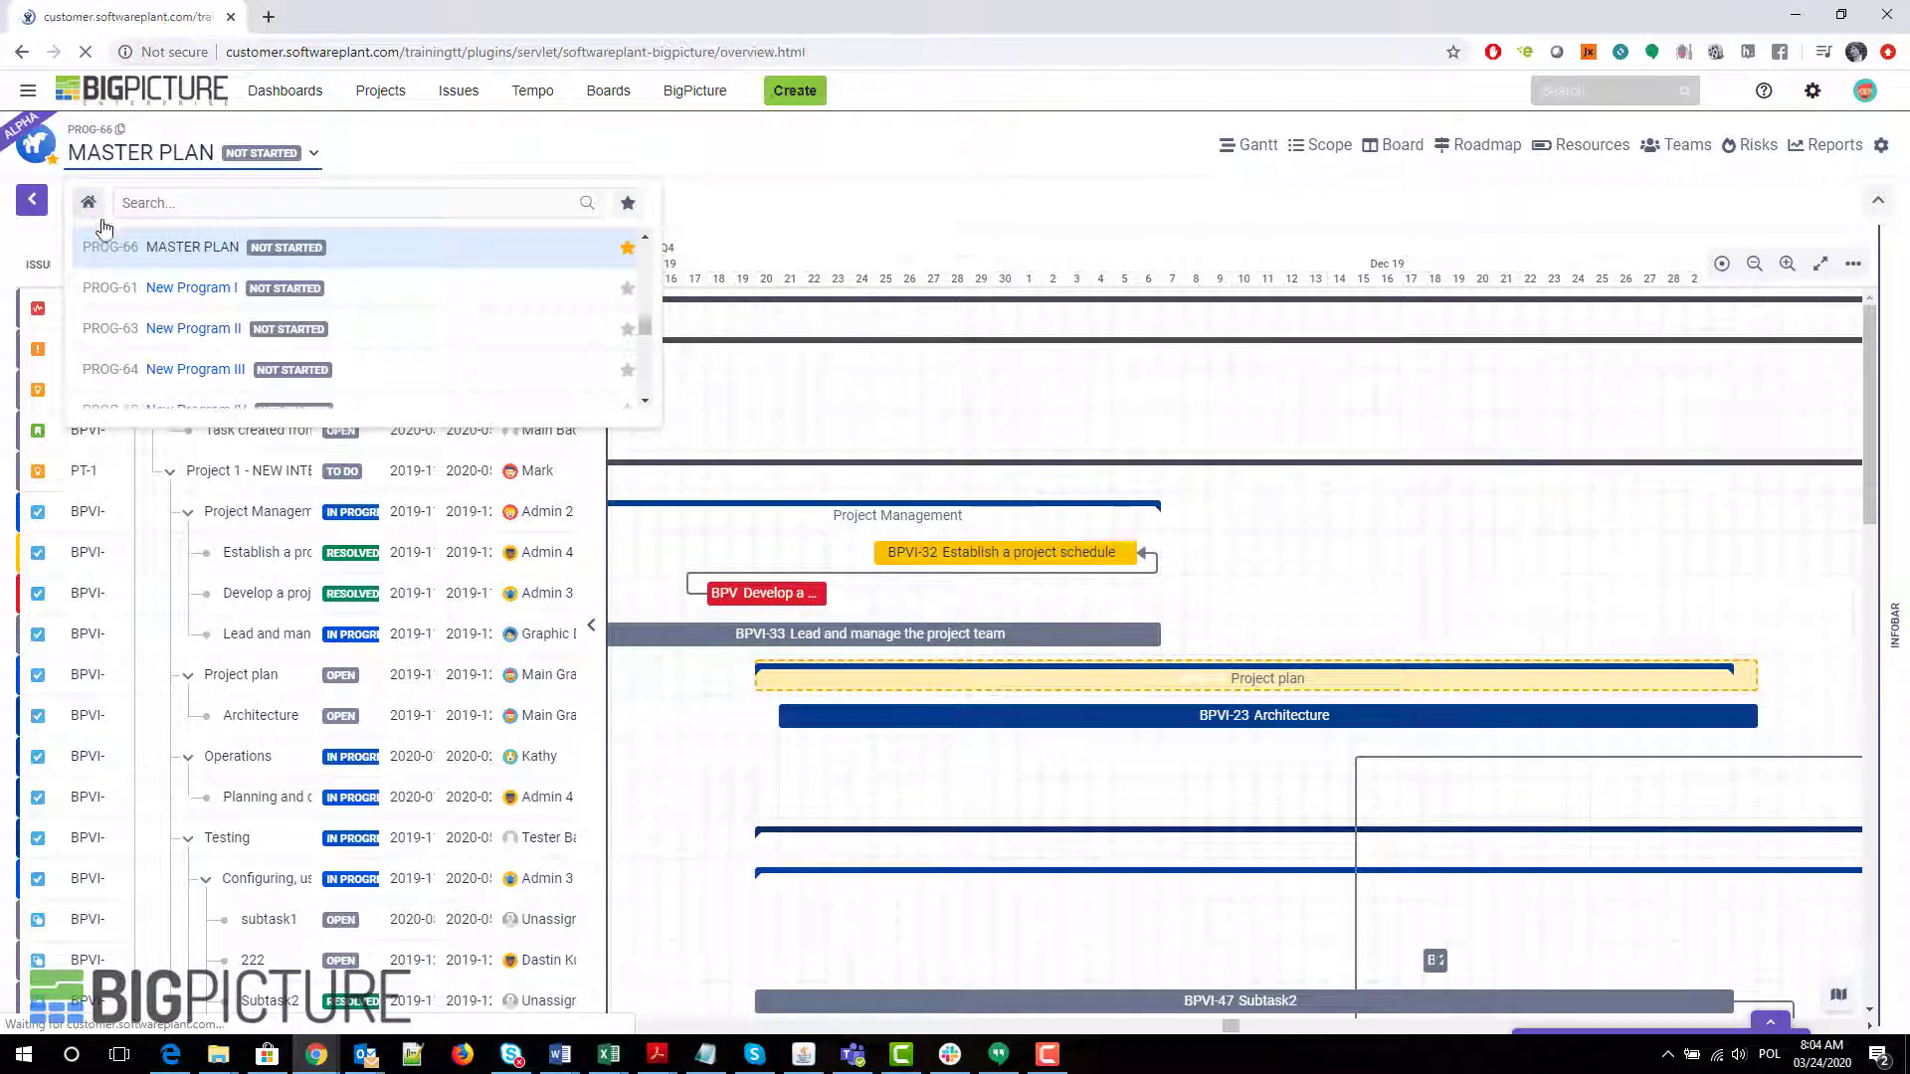